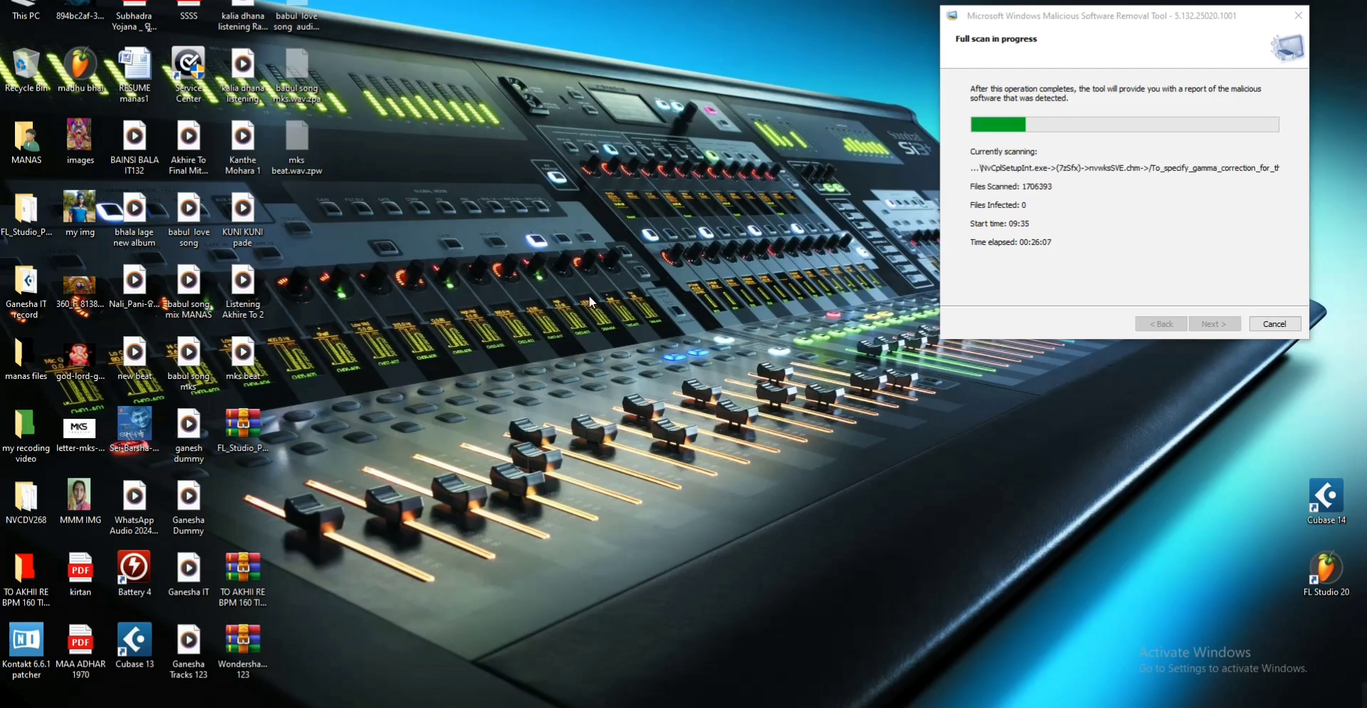
right_click(595, 273)
left_click(626, 322)
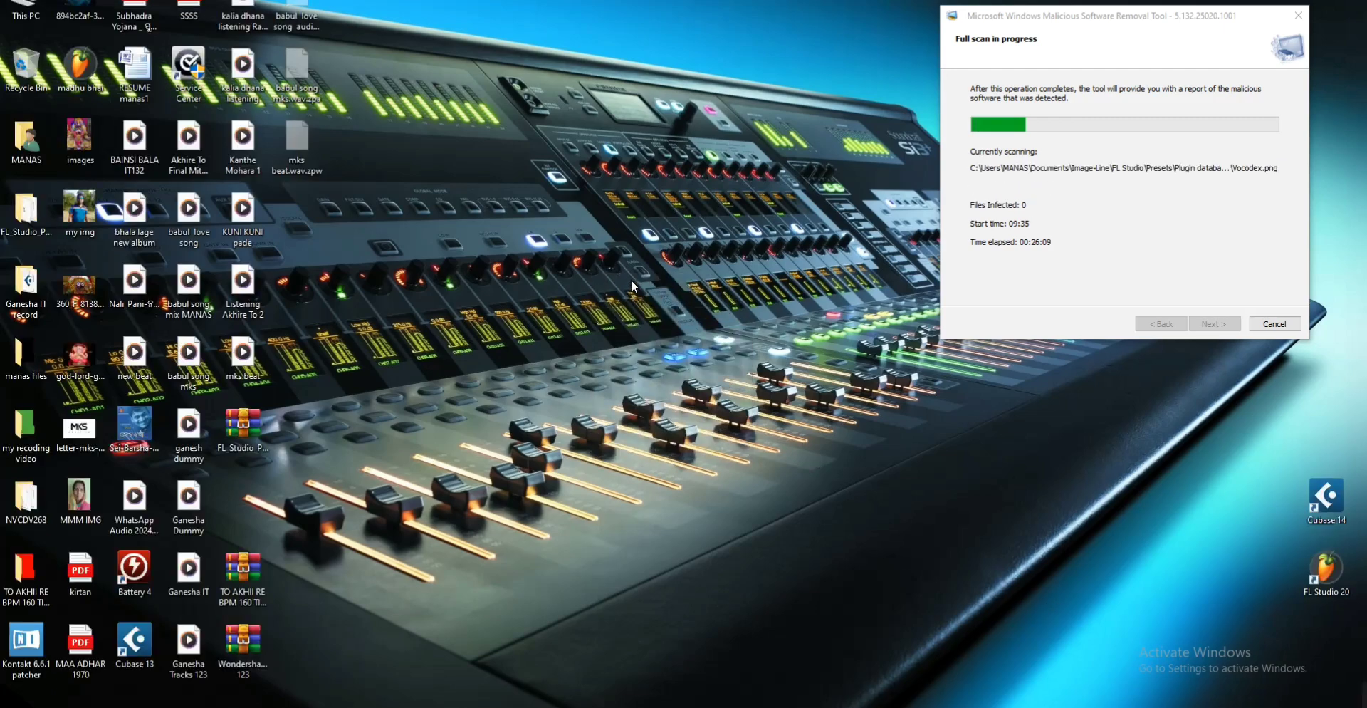
right_click(630, 279)
left_click(674, 324)
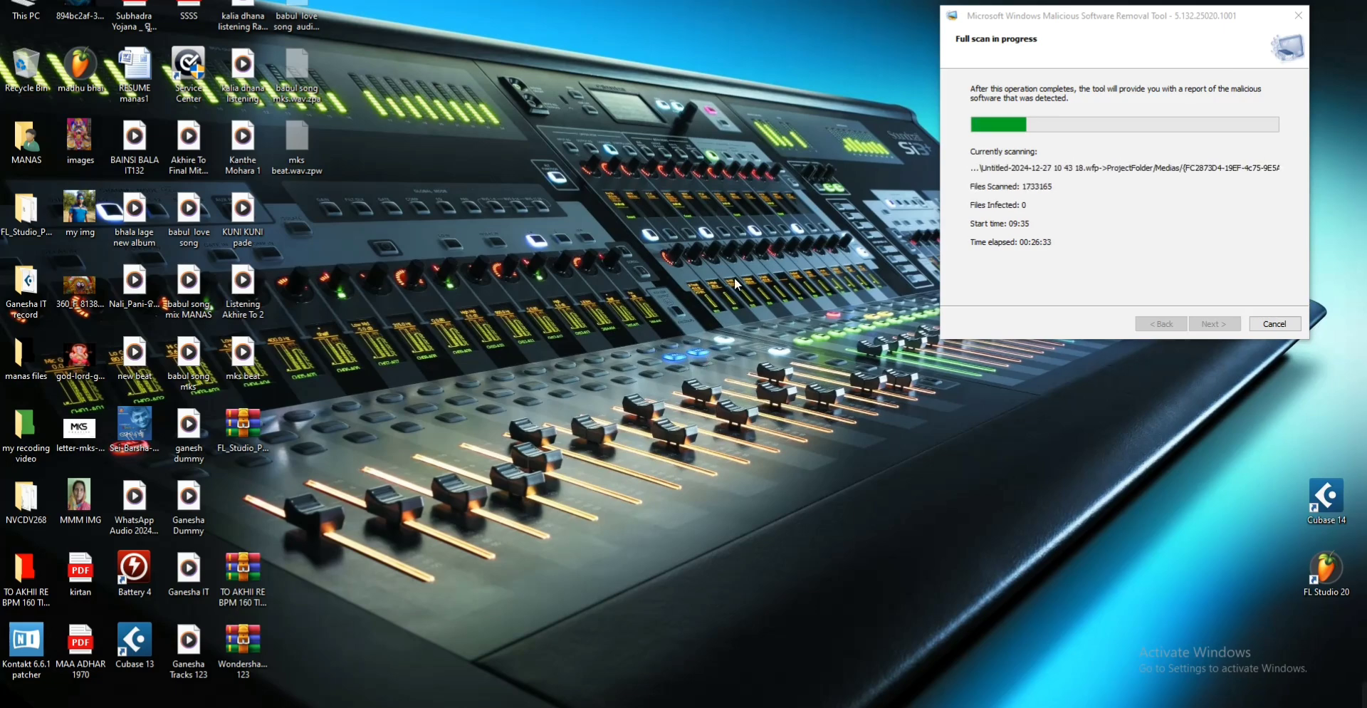
Create a new folder in an empty area of the desktop and delete it.
right_click(555, 220)
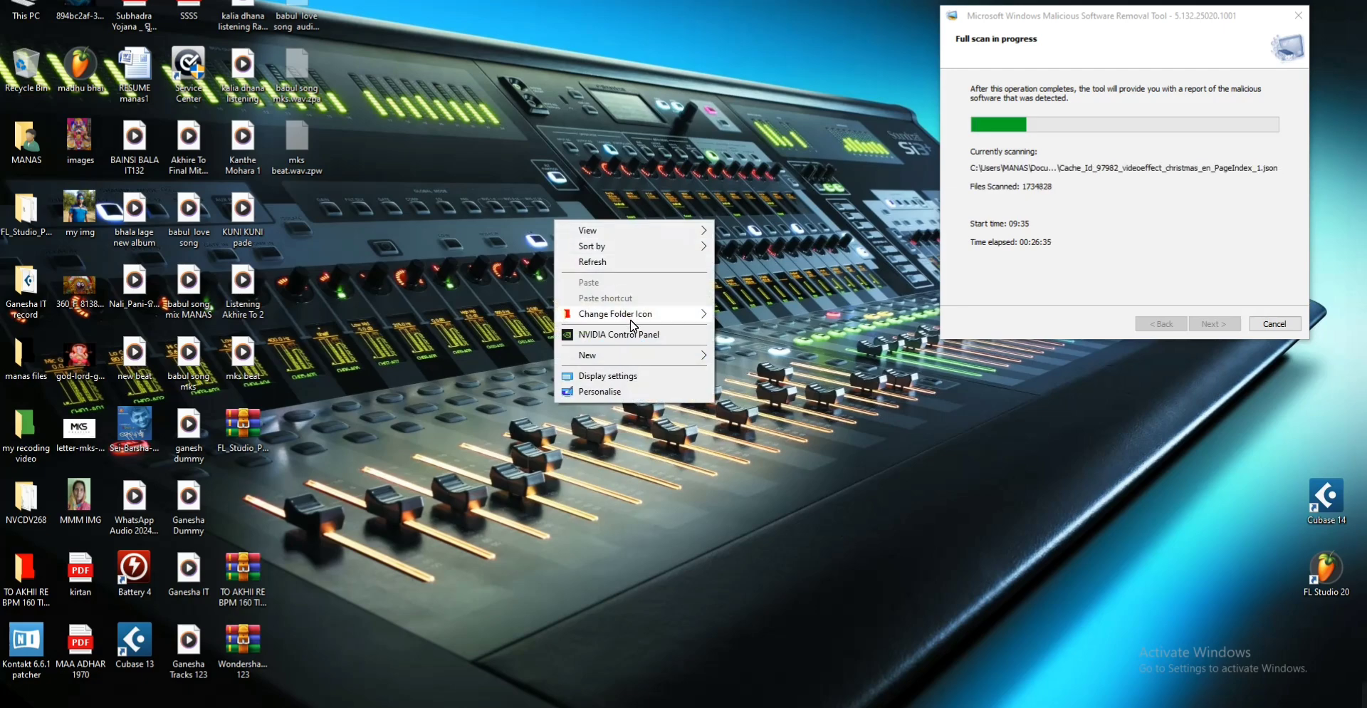
mouse_move(642, 356)
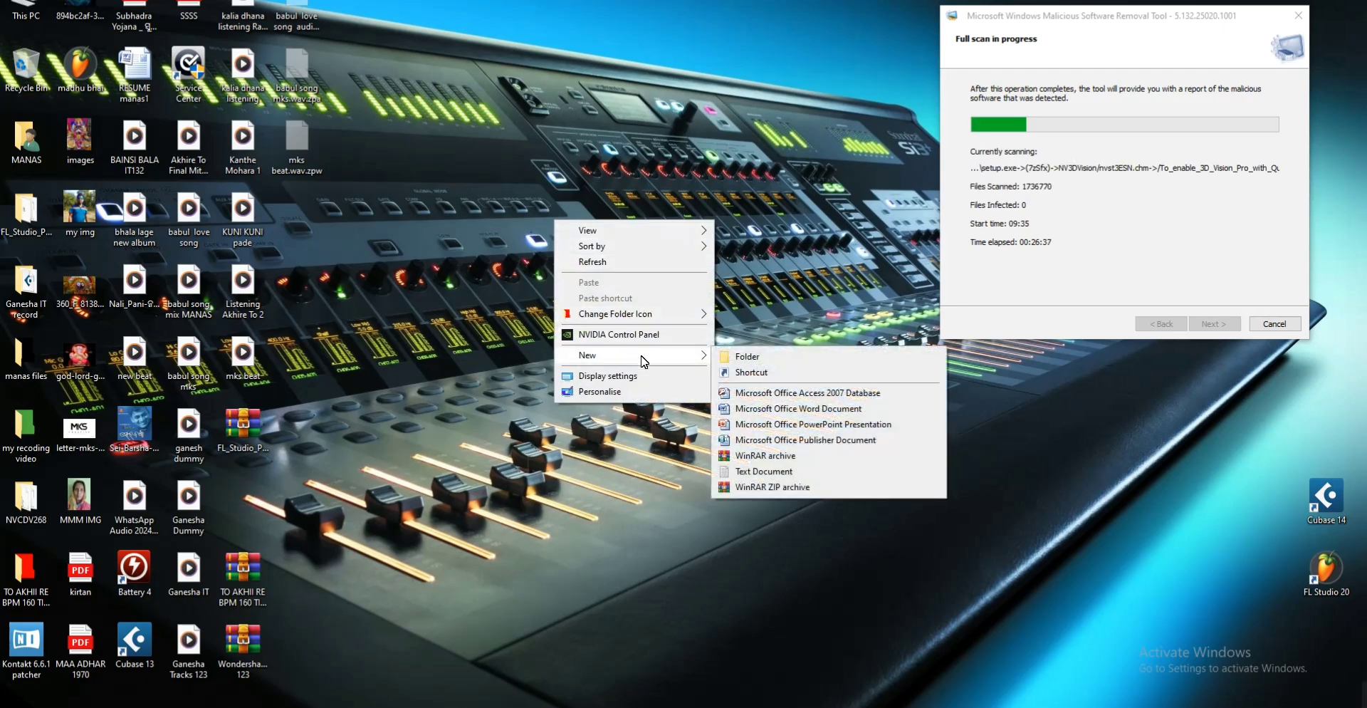
left_click(765, 358)
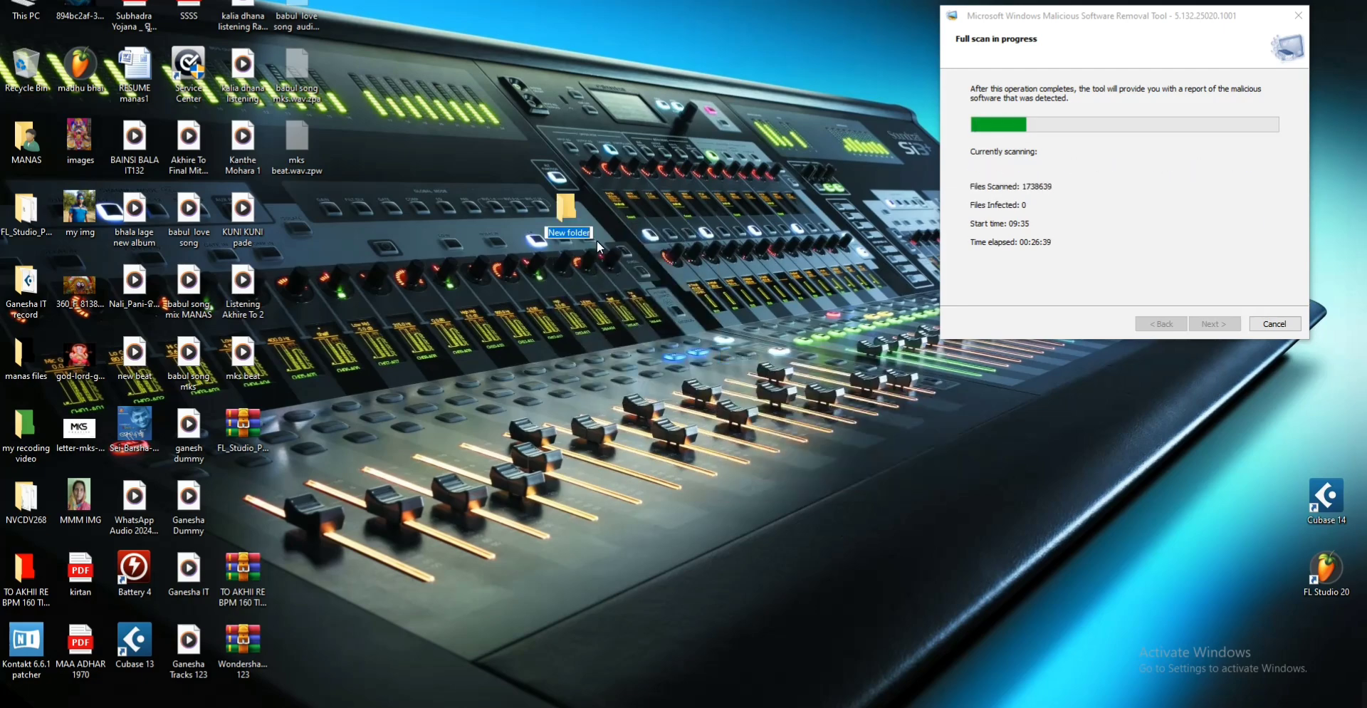
left_click_drag(573, 206, 871, 580)
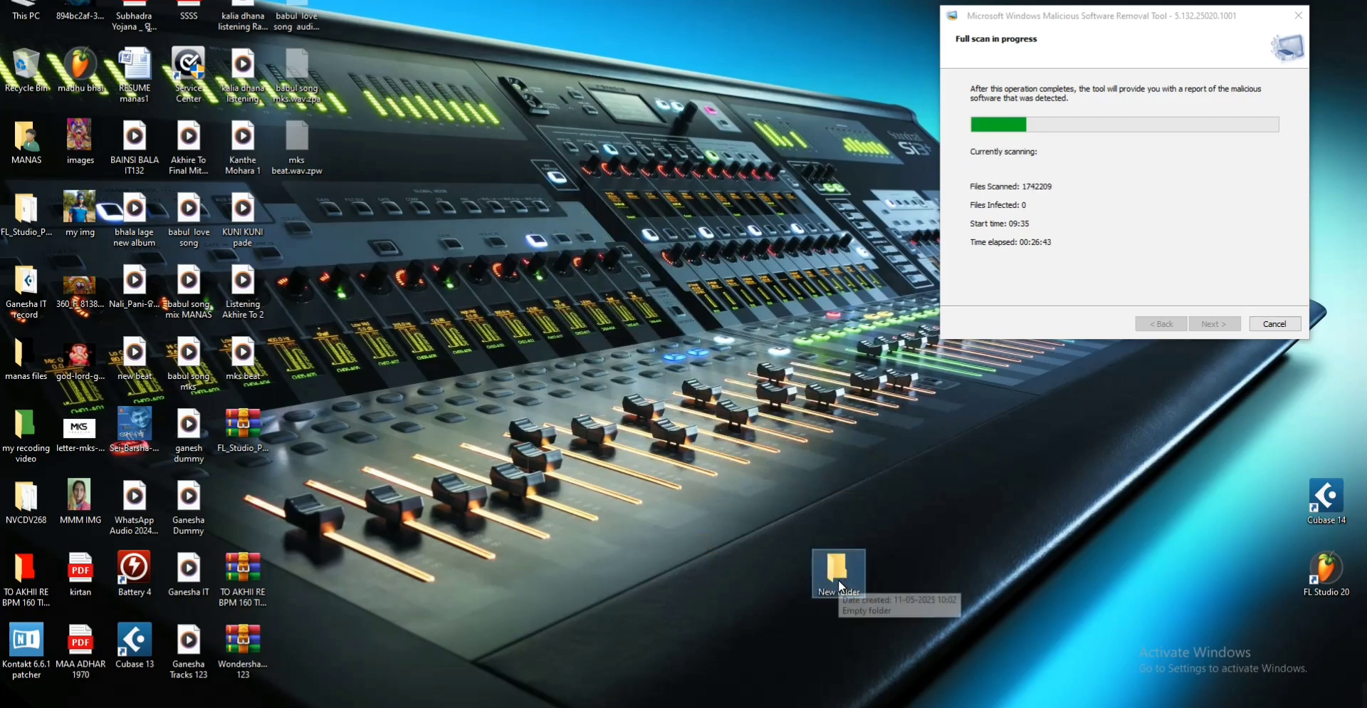
key("Delete")
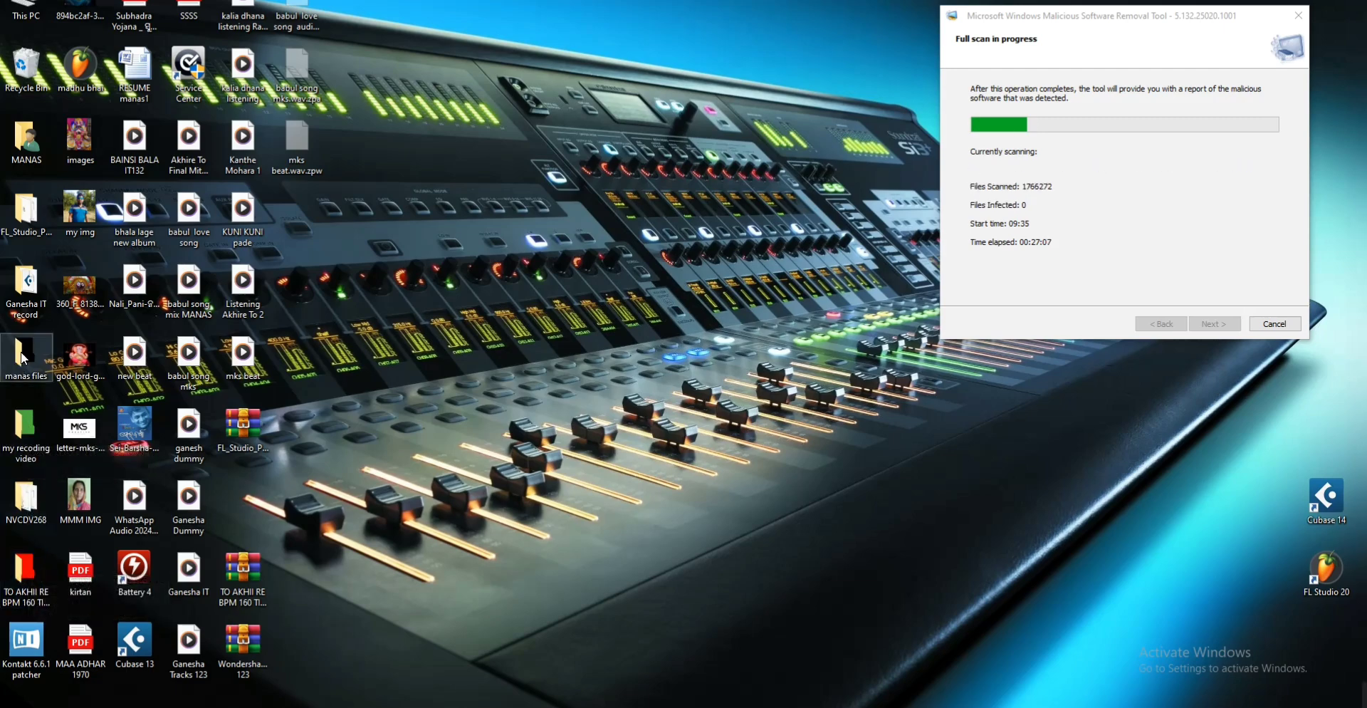
mouse_move(36, 351)
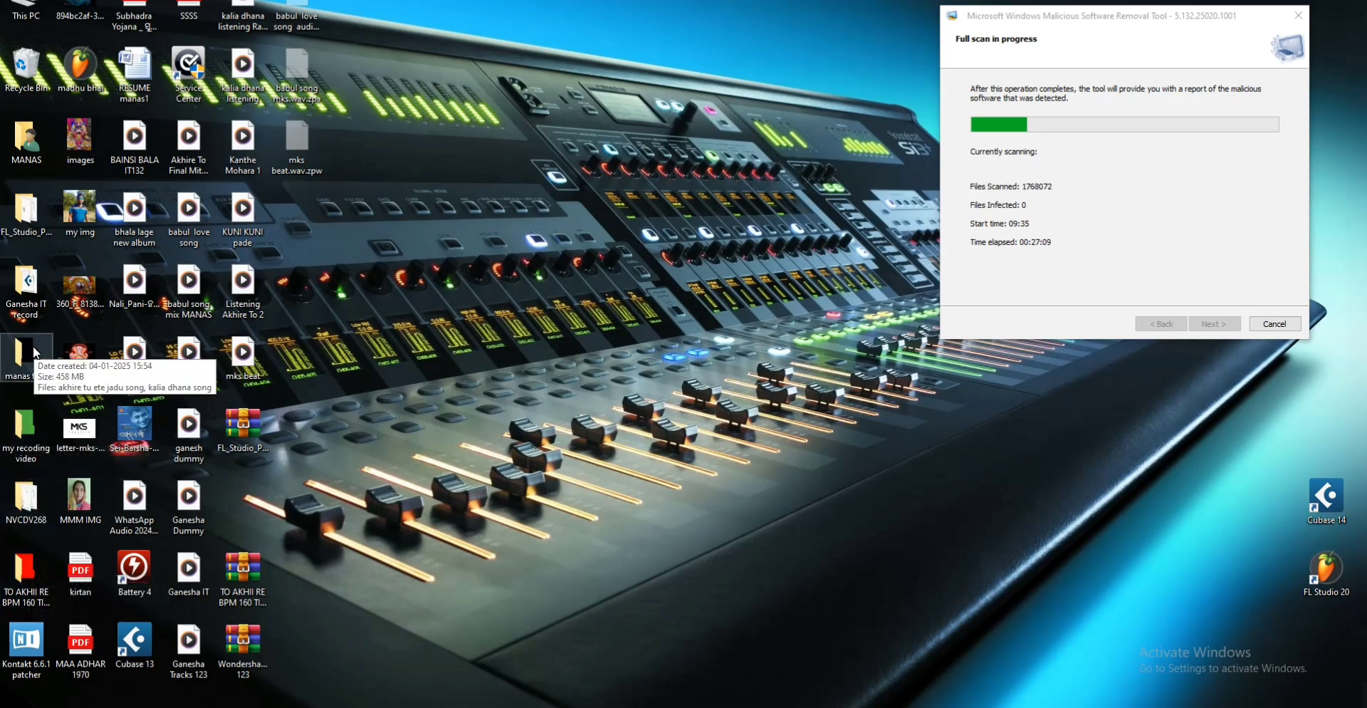
right_click(587, 333)
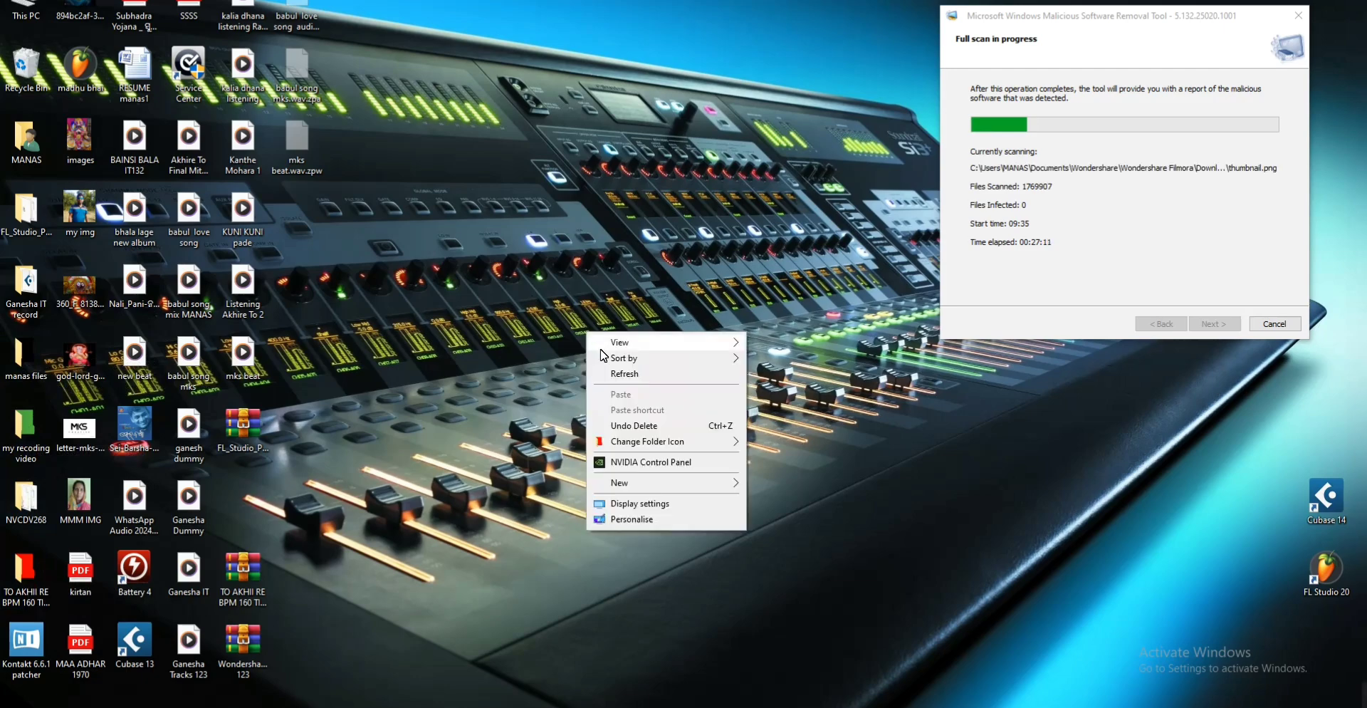
left_click(616, 377)
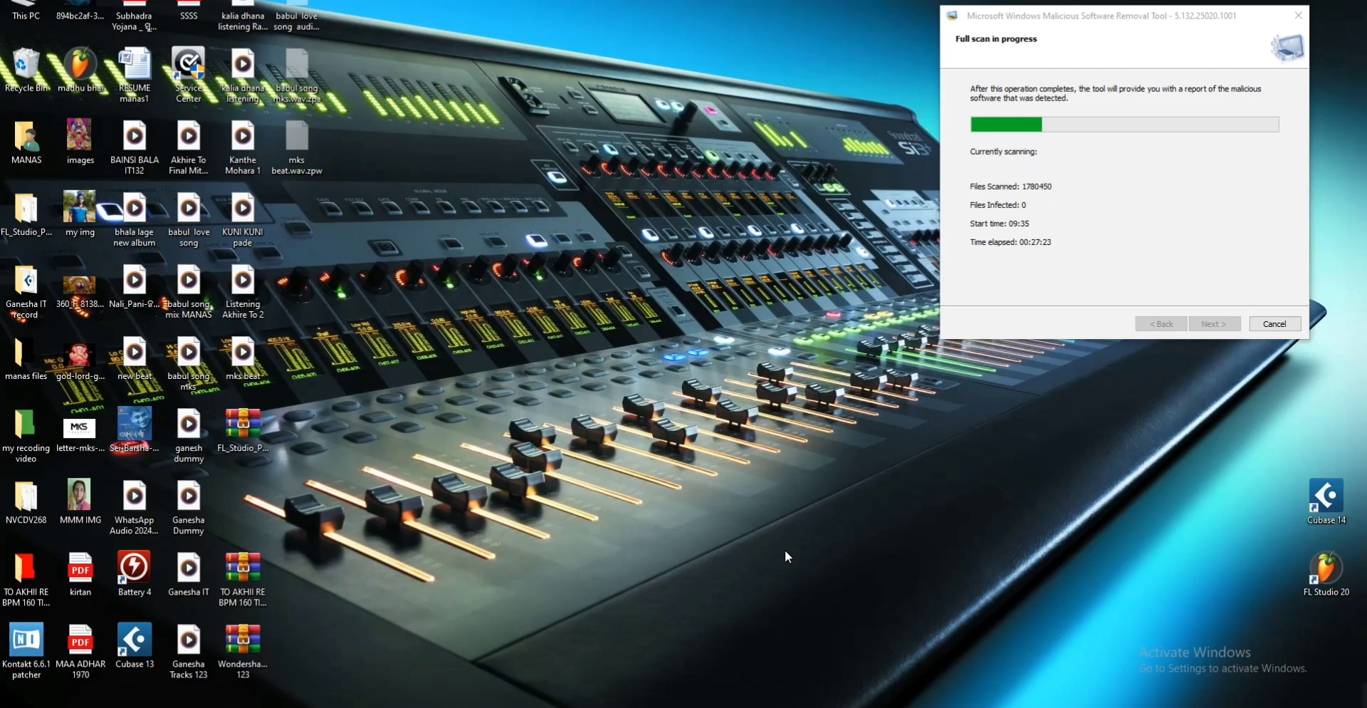
Create another new folder on the desktop, move it to the empty area and remove it again.
key("ctrl+shift+n")
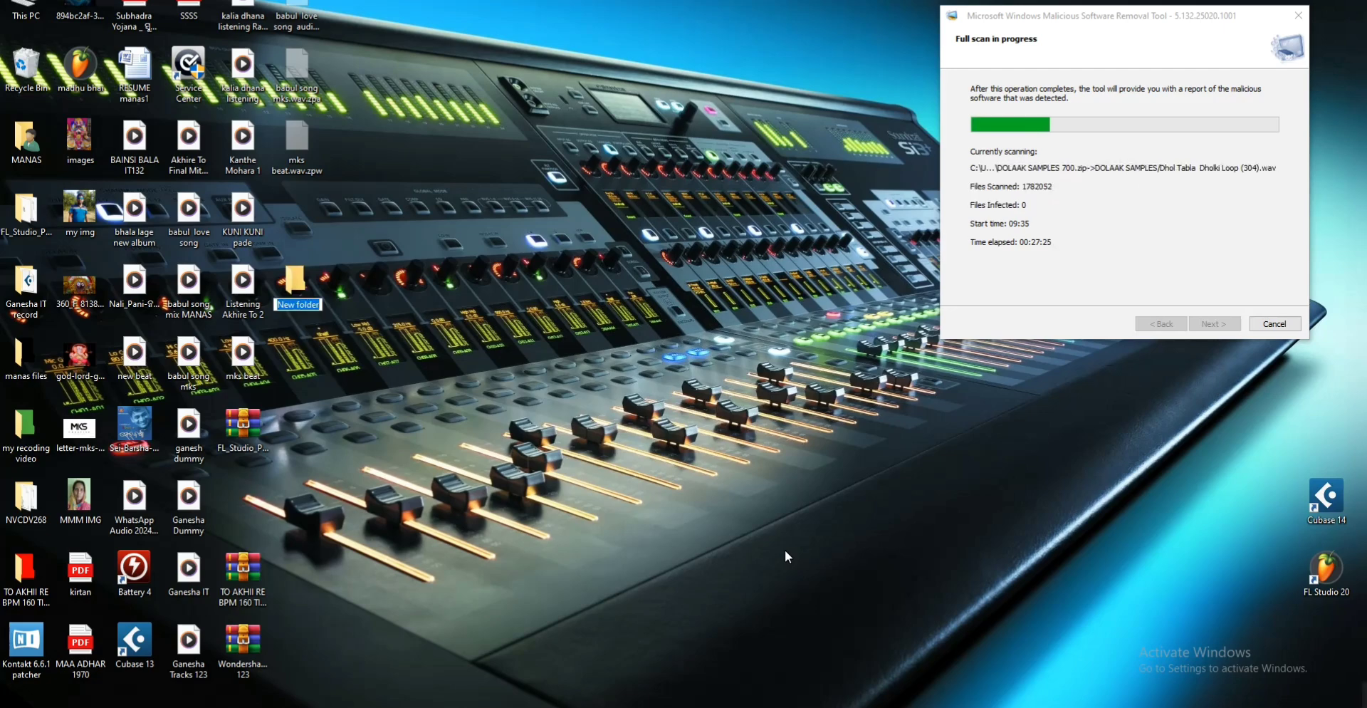
left_click_drag(297, 285, 651, 451)
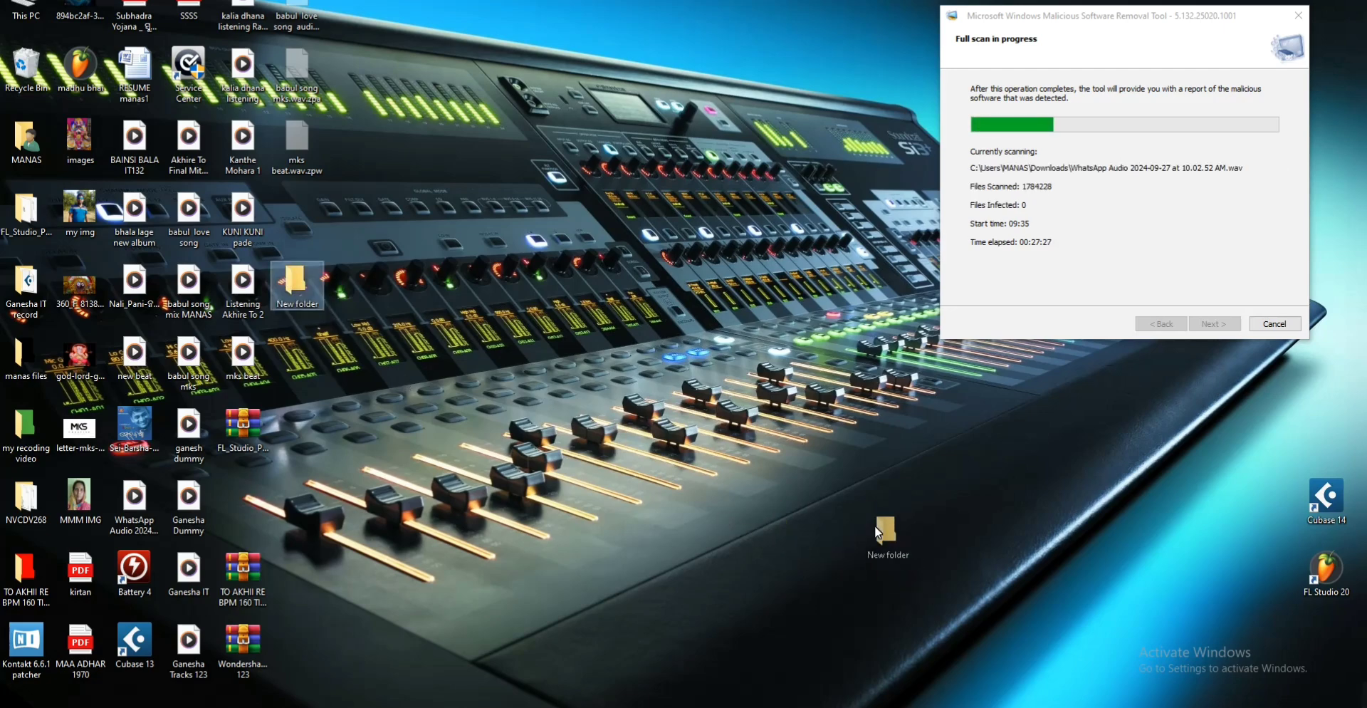
left_click_drag(874, 524, 874, 523)
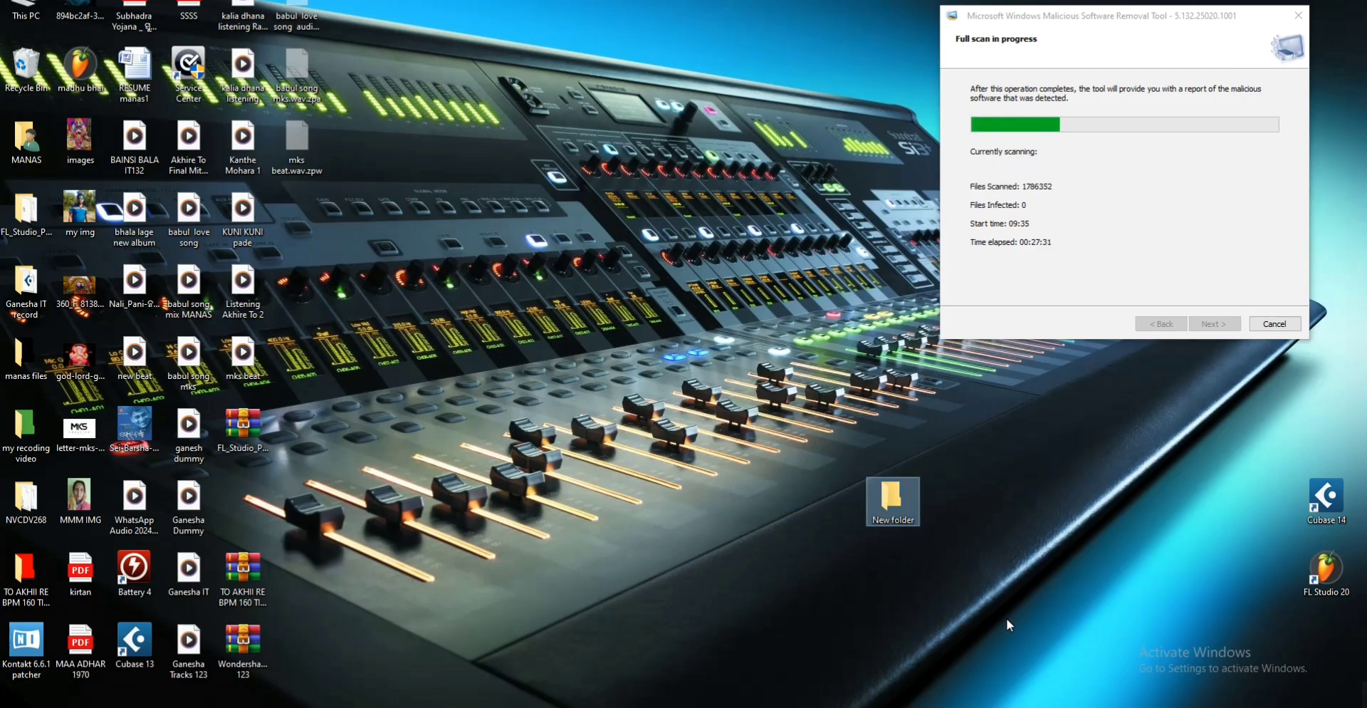
key("Delete")
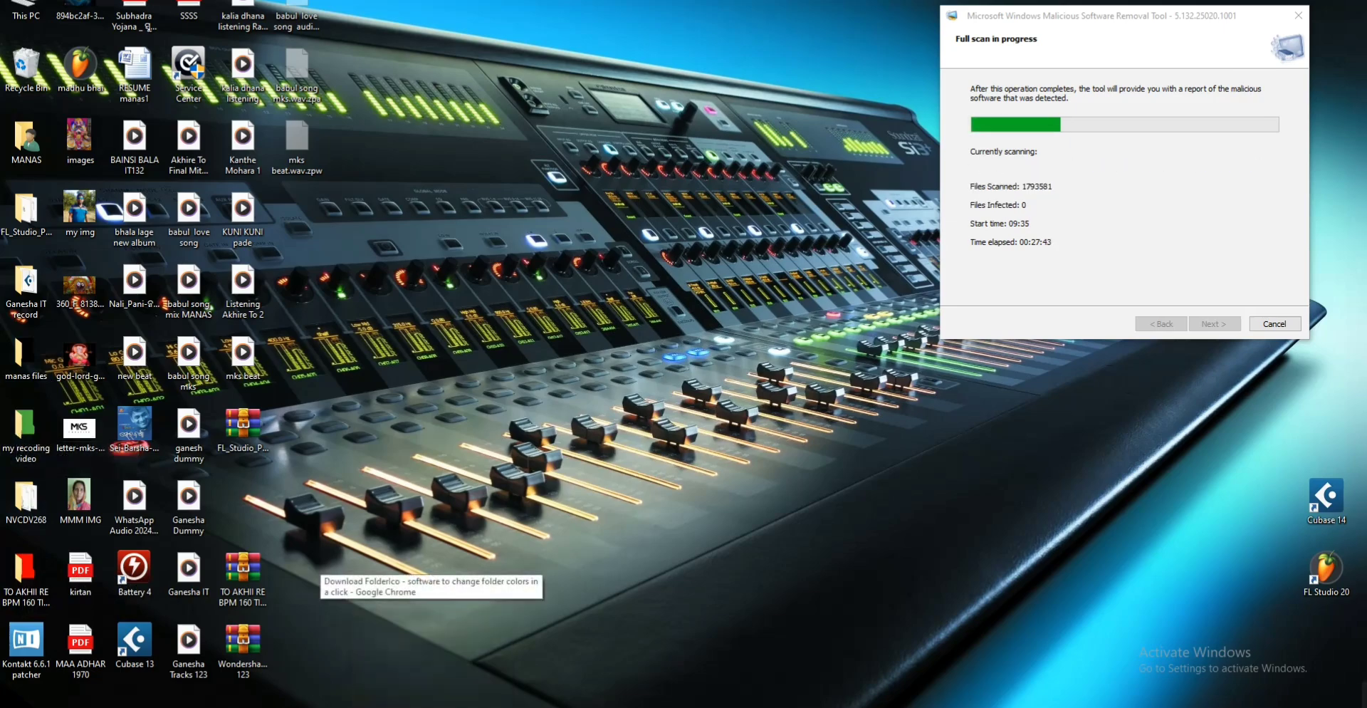
Switch to Google Chrome and go back from the FolderIco download page to the Google start page.
left_click(466, 696)
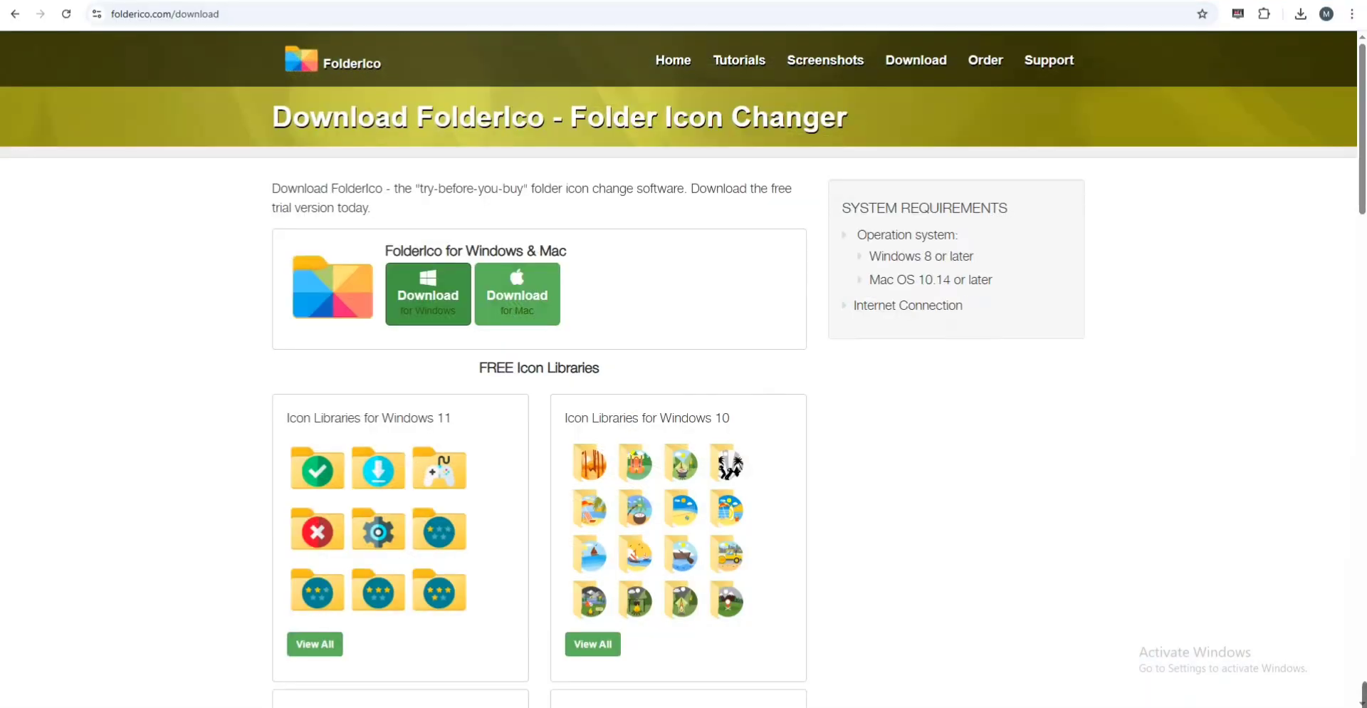
left_click(18, 13)
left_click(18, 13)
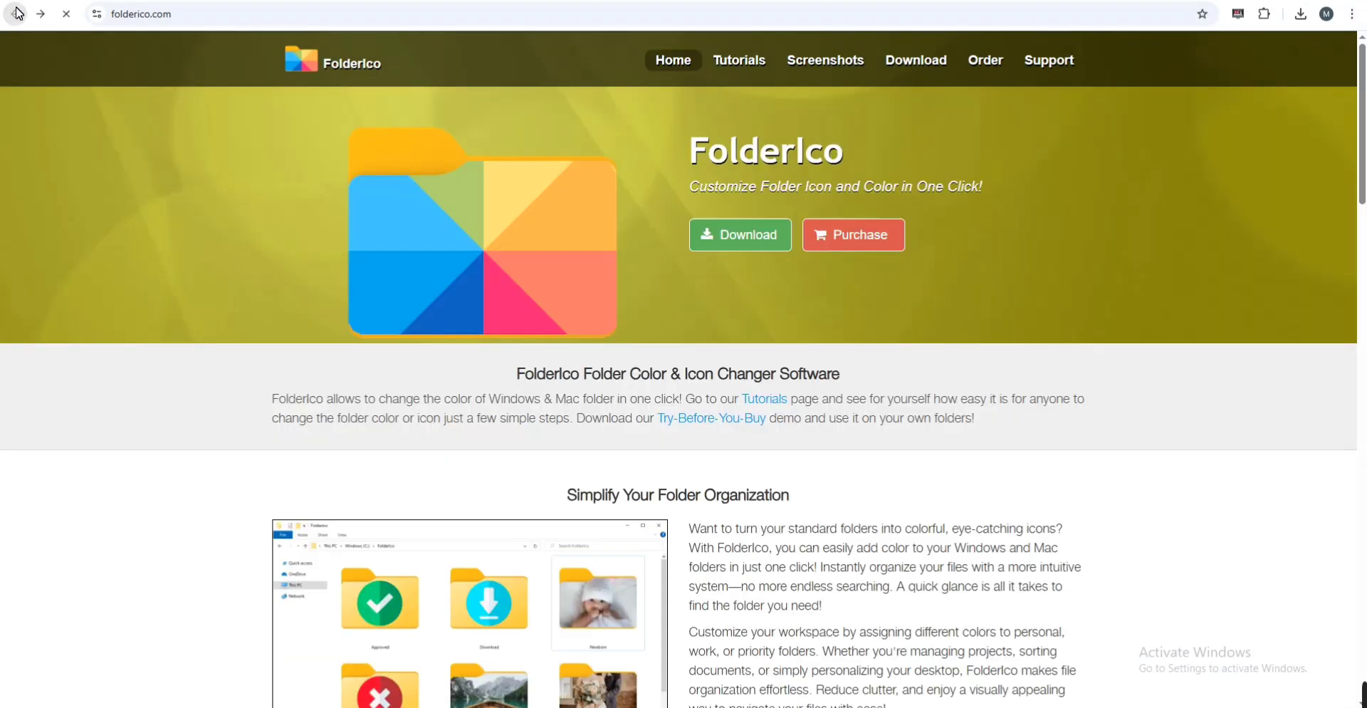
Enter folderico.com in the Google search box and open the FolderIco website.
left_click(601, 233)
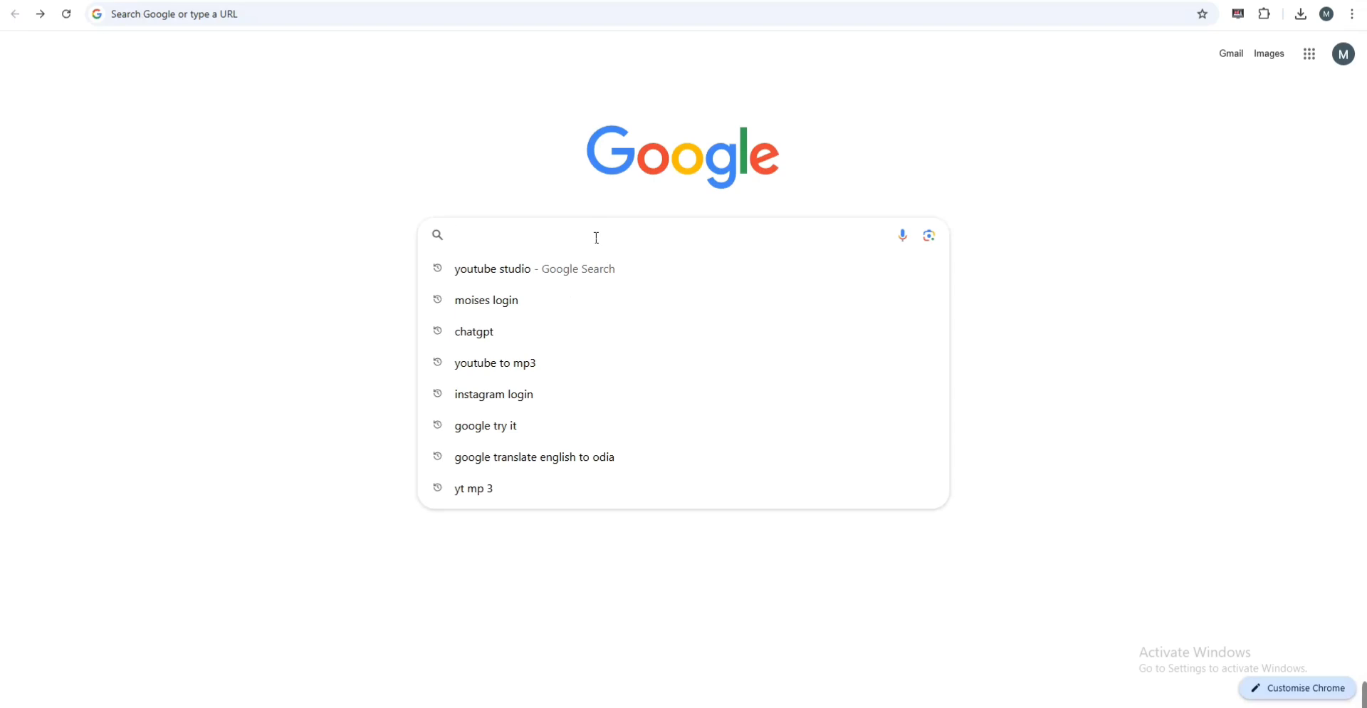
type("f")
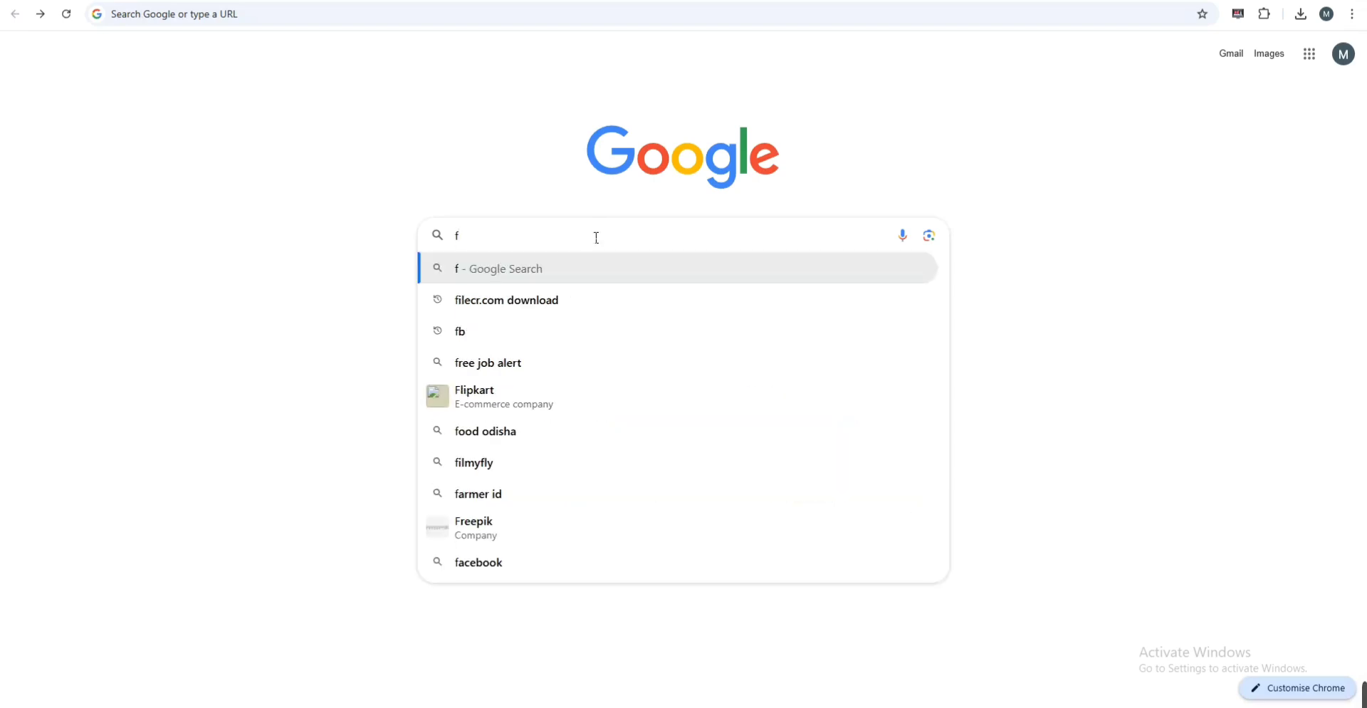
type("o")
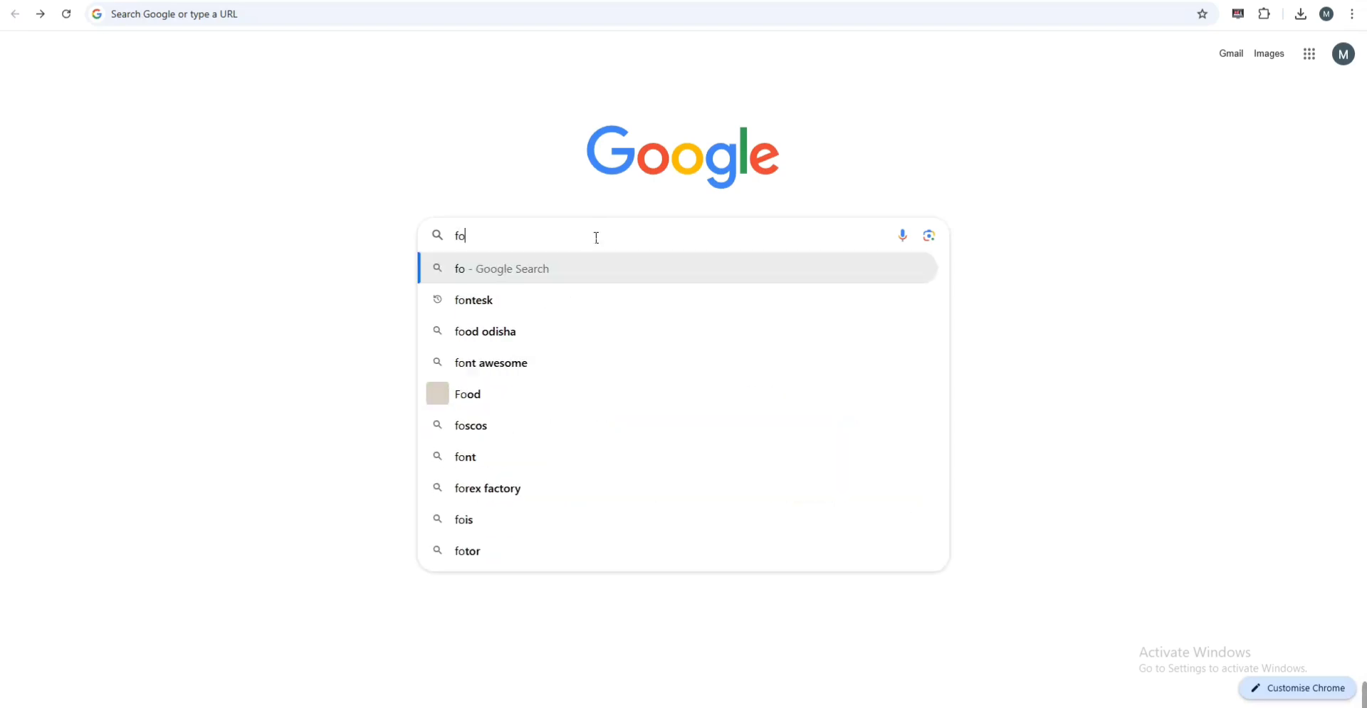
type("lderico,")
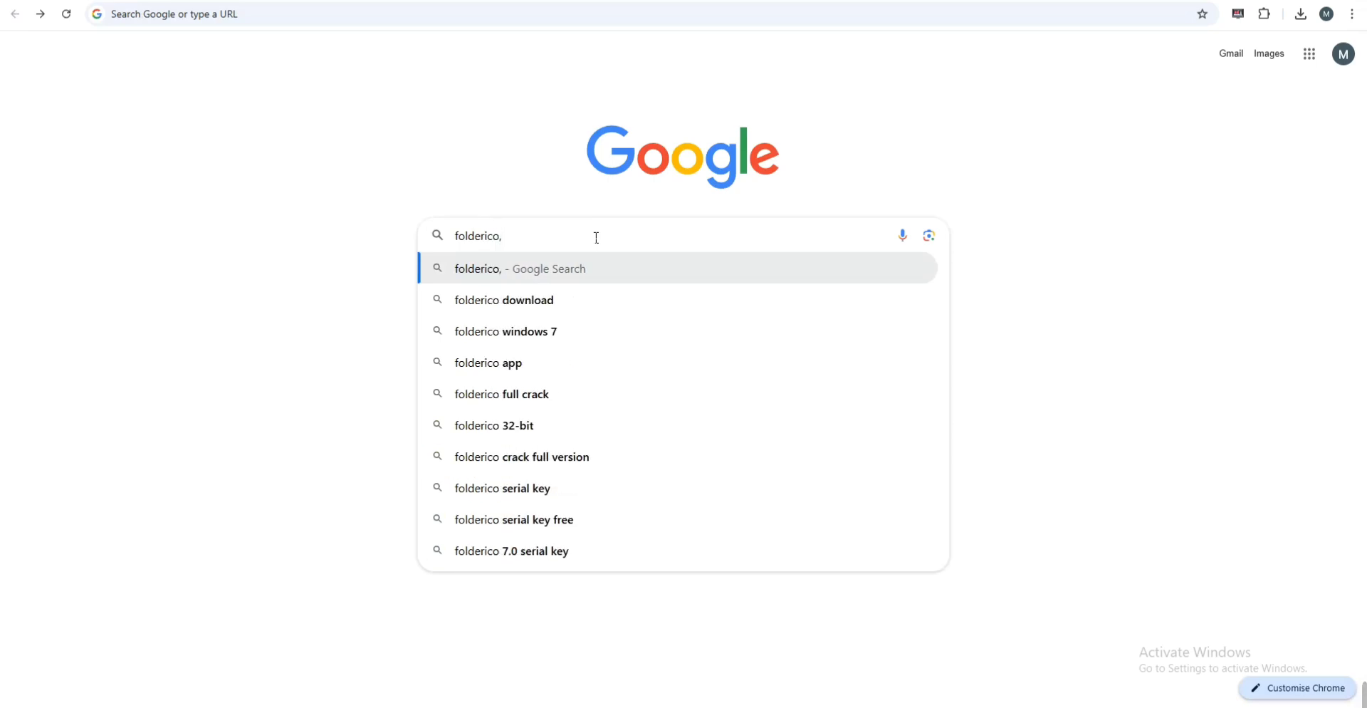
key("BackSpace")
type(".com")
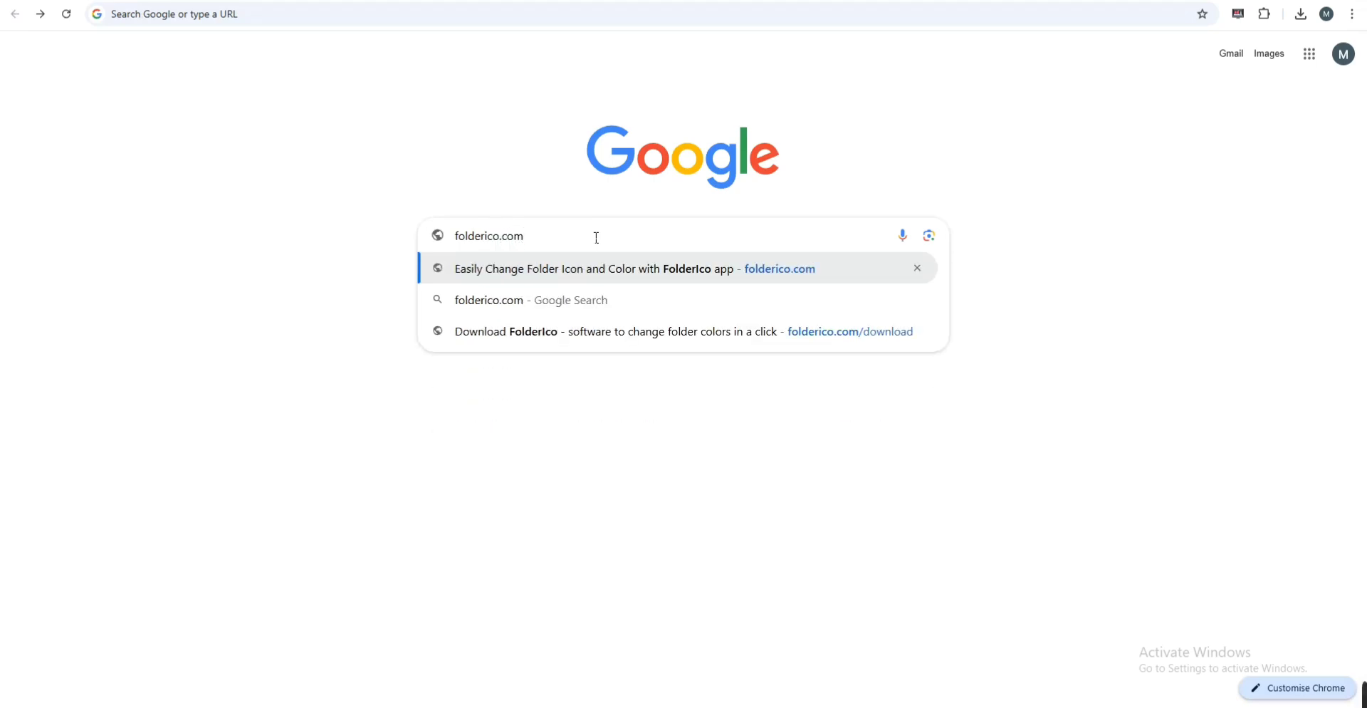
key("Return")
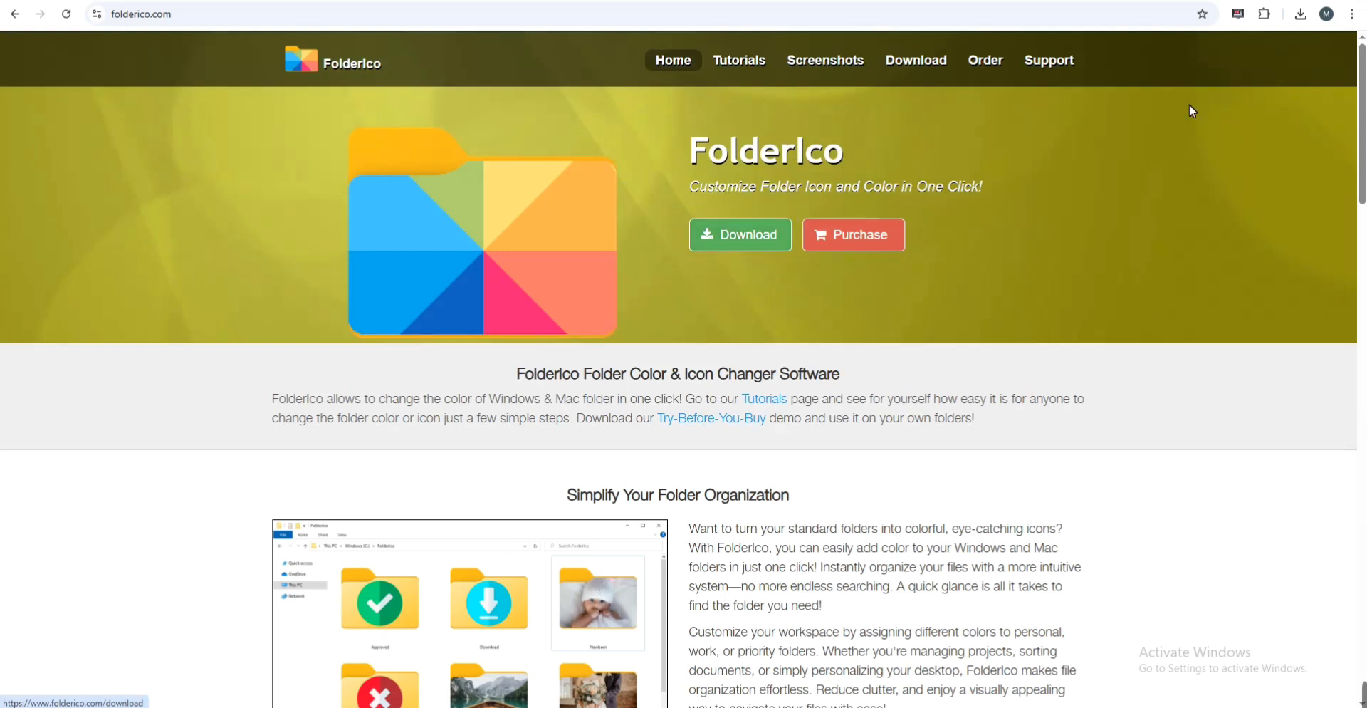
Look up the FolderIcoSetup.exe installer in the recent download history and close the history.
left_click(1301, 14)
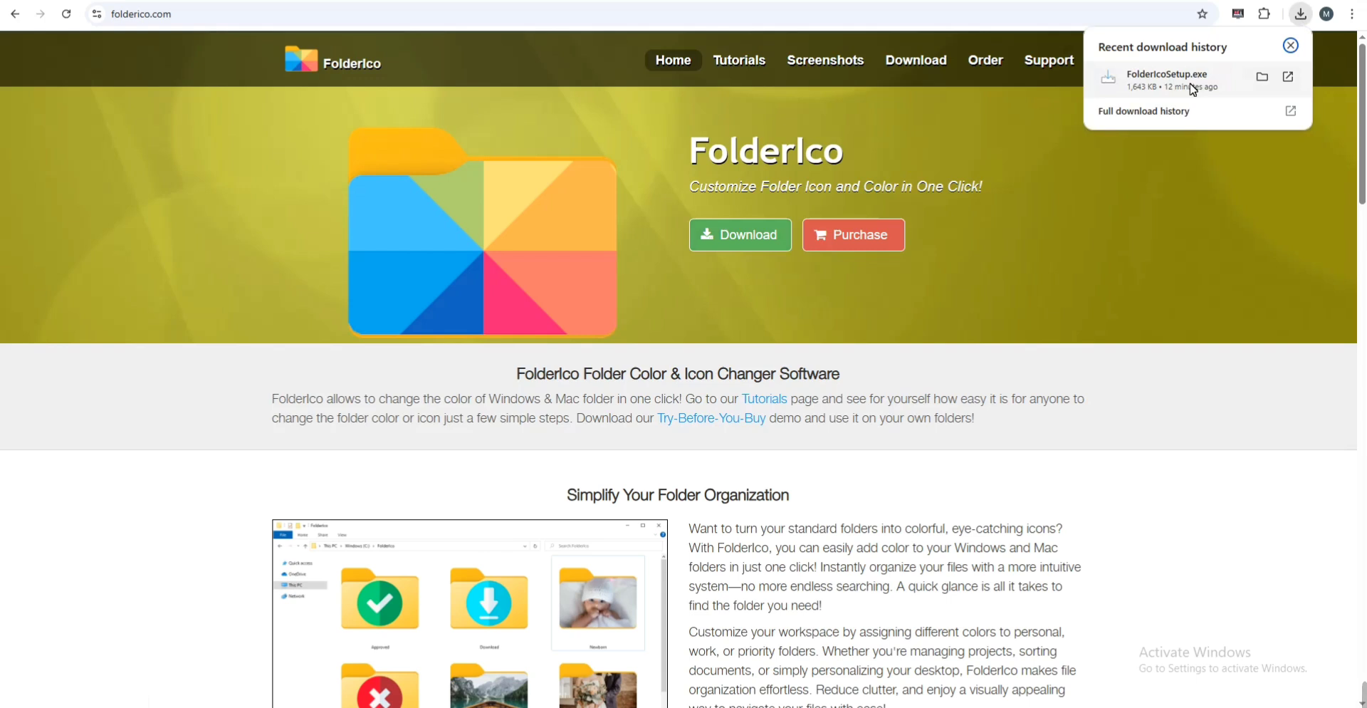
left_click(1292, 44)
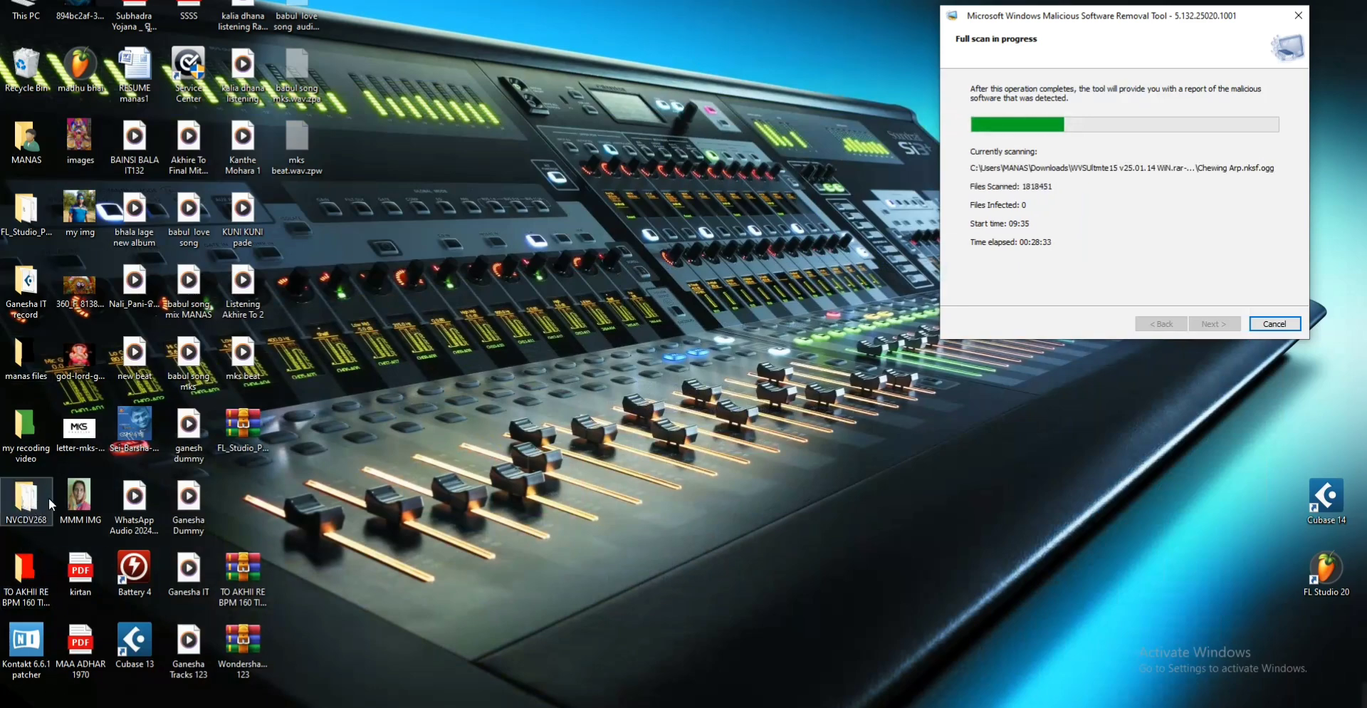
Open the NVCDV268 desktop folder in FolderIco through More Icons in its Change Folder Icon options.
right_click(28, 501)
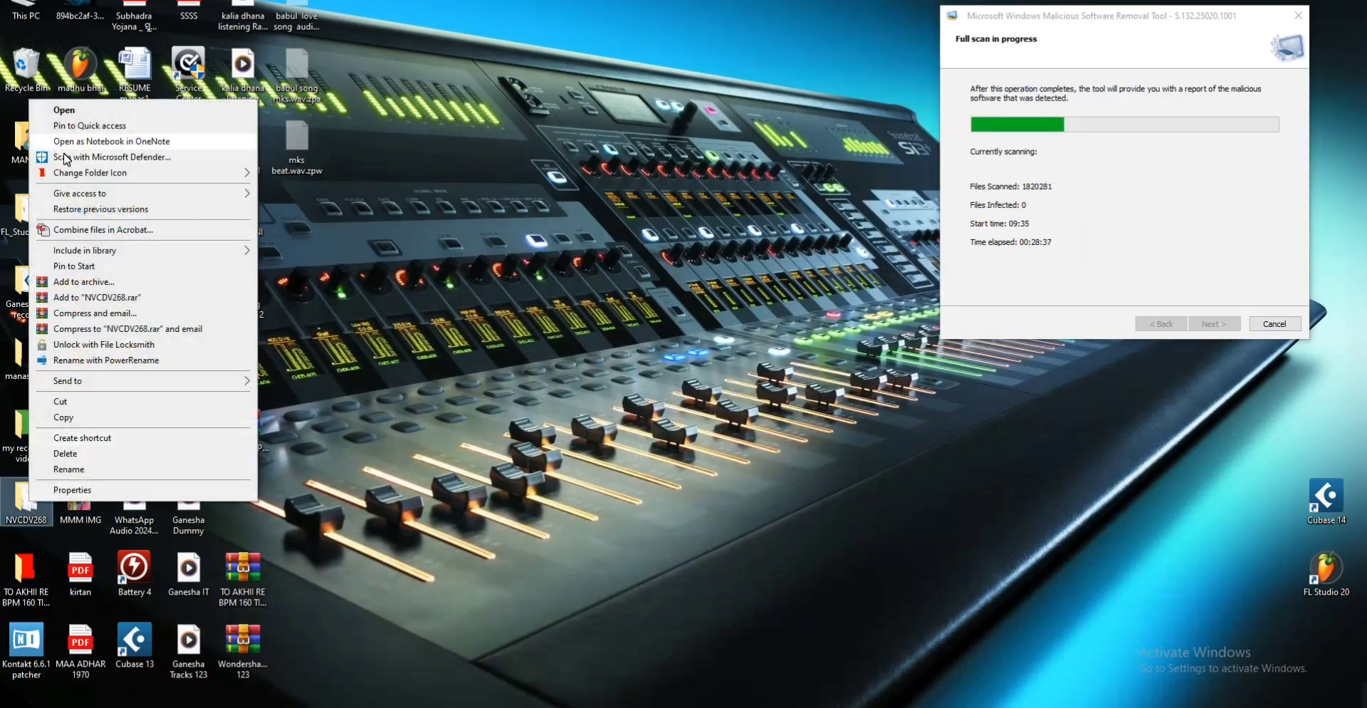
mouse_move(117, 181)
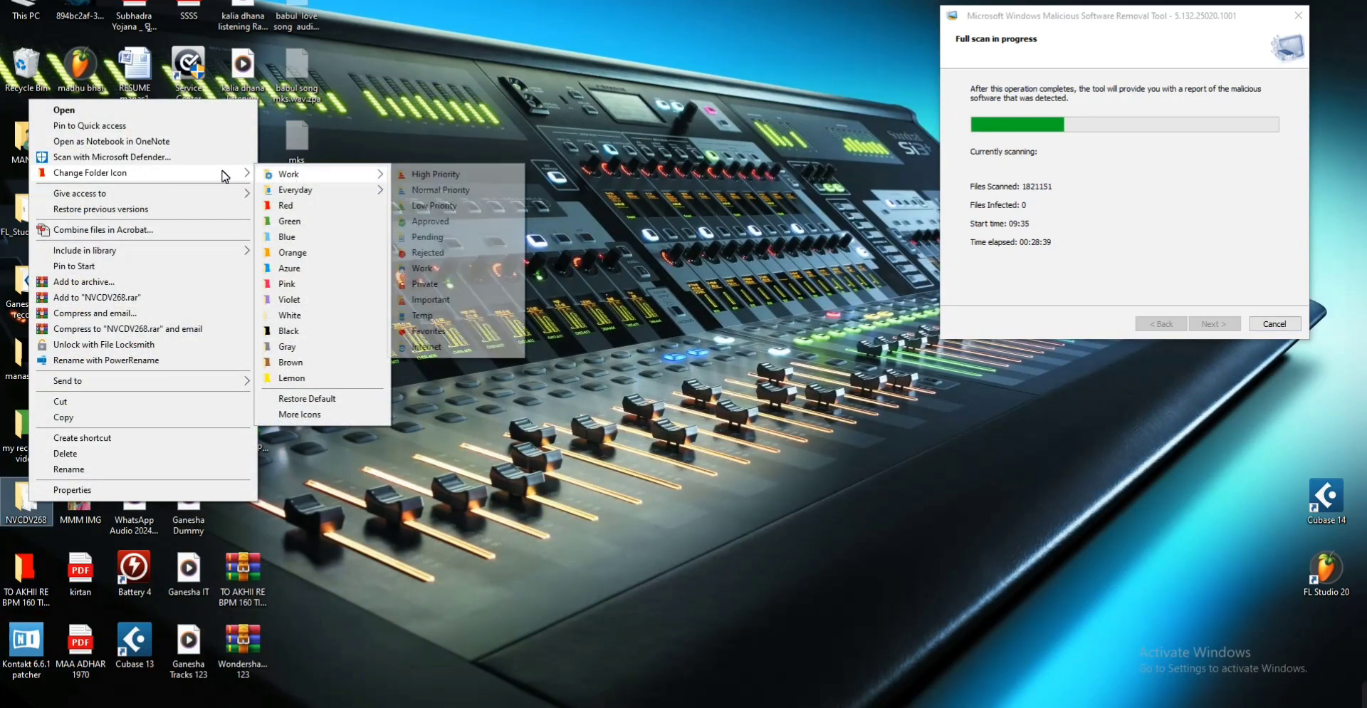
mouse_move(304, 193)
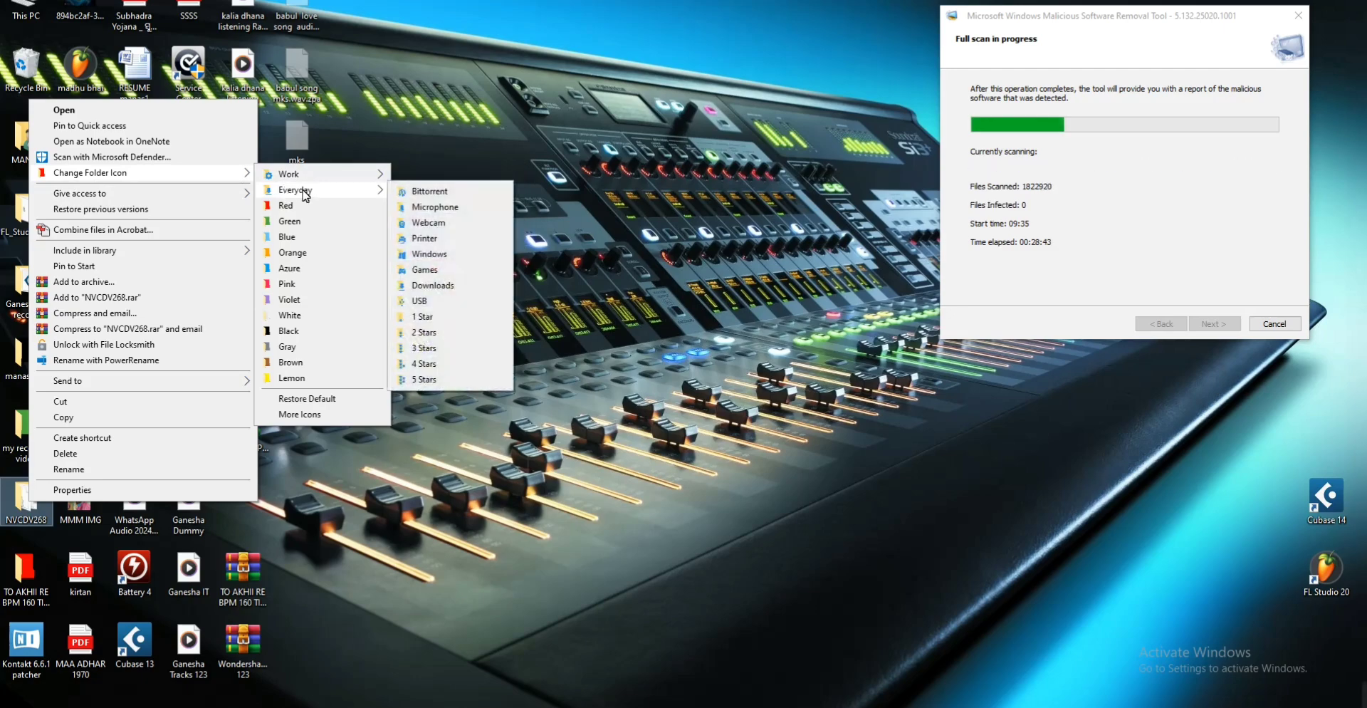
left_click(297, 415)
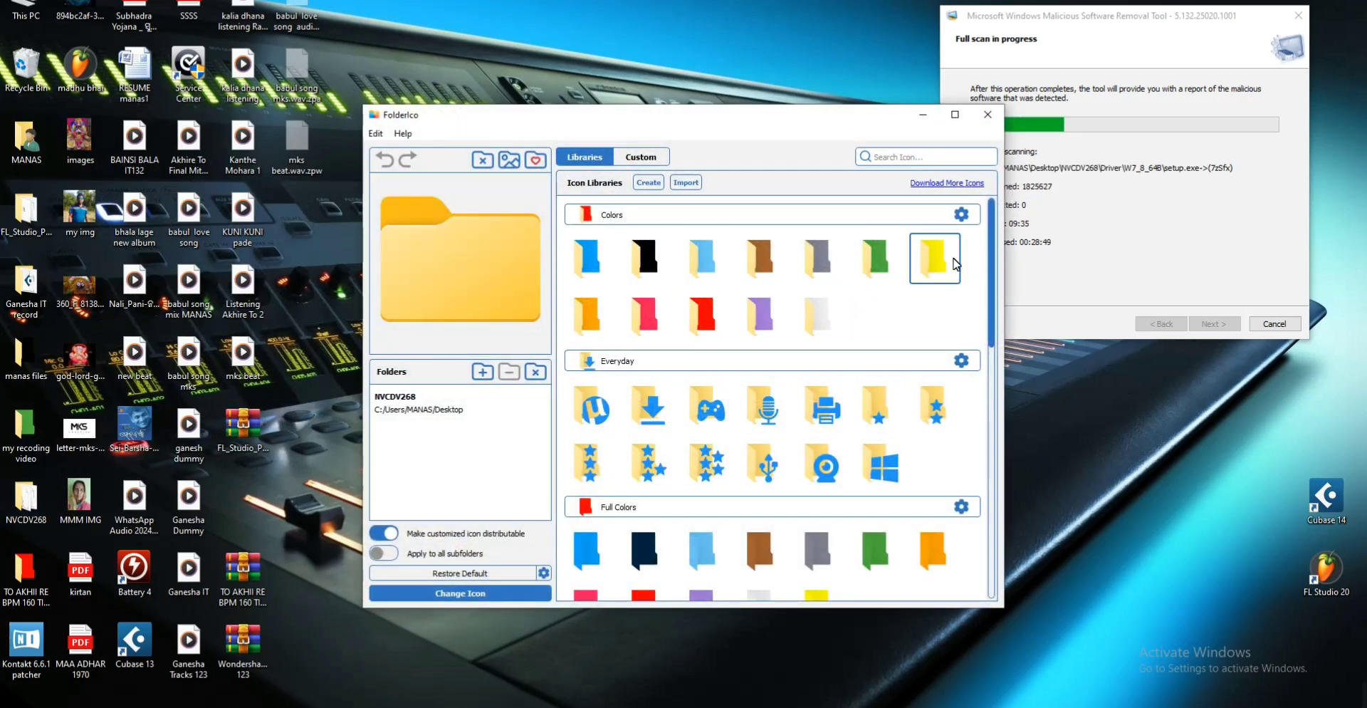
Apply the yellow icon from the Full Colors library to the NVCDV268 folder, dismissing the rating request and closing FolderIco.
scroll(808, 372, "down", 1)
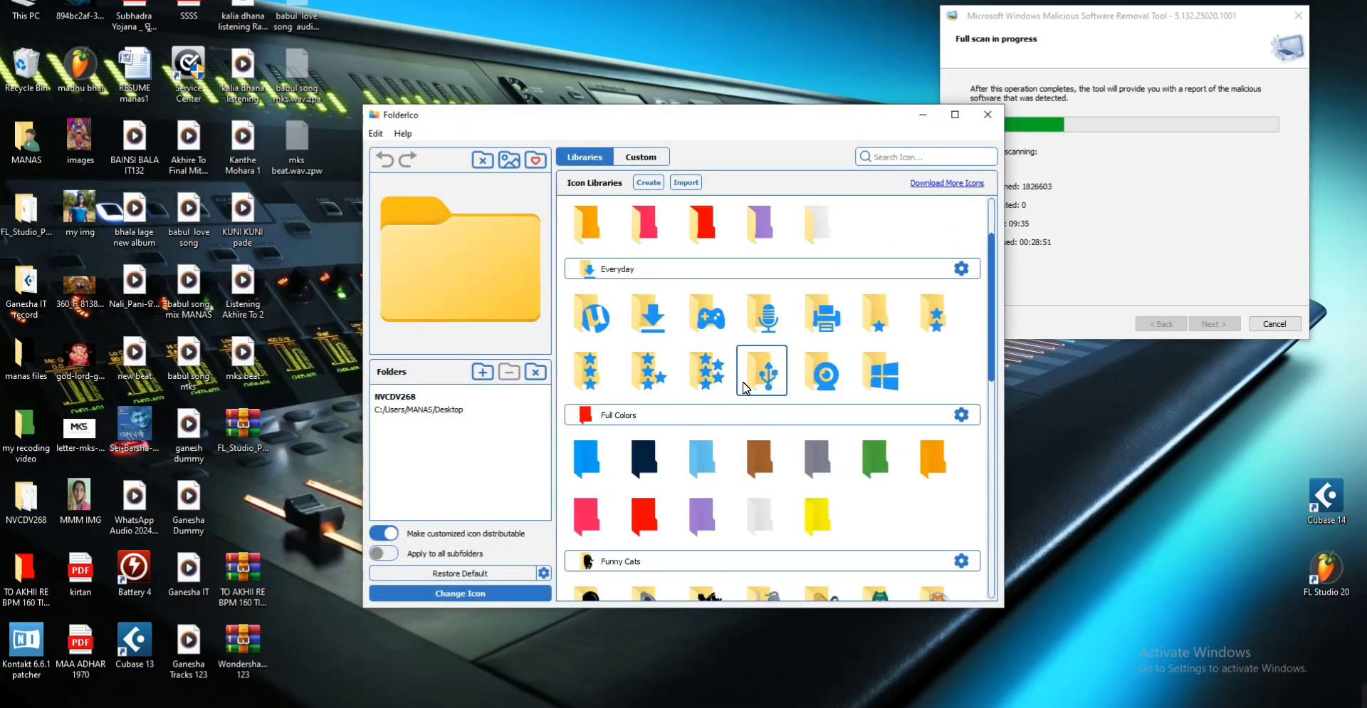
scroll(740, 434, "down", 2)
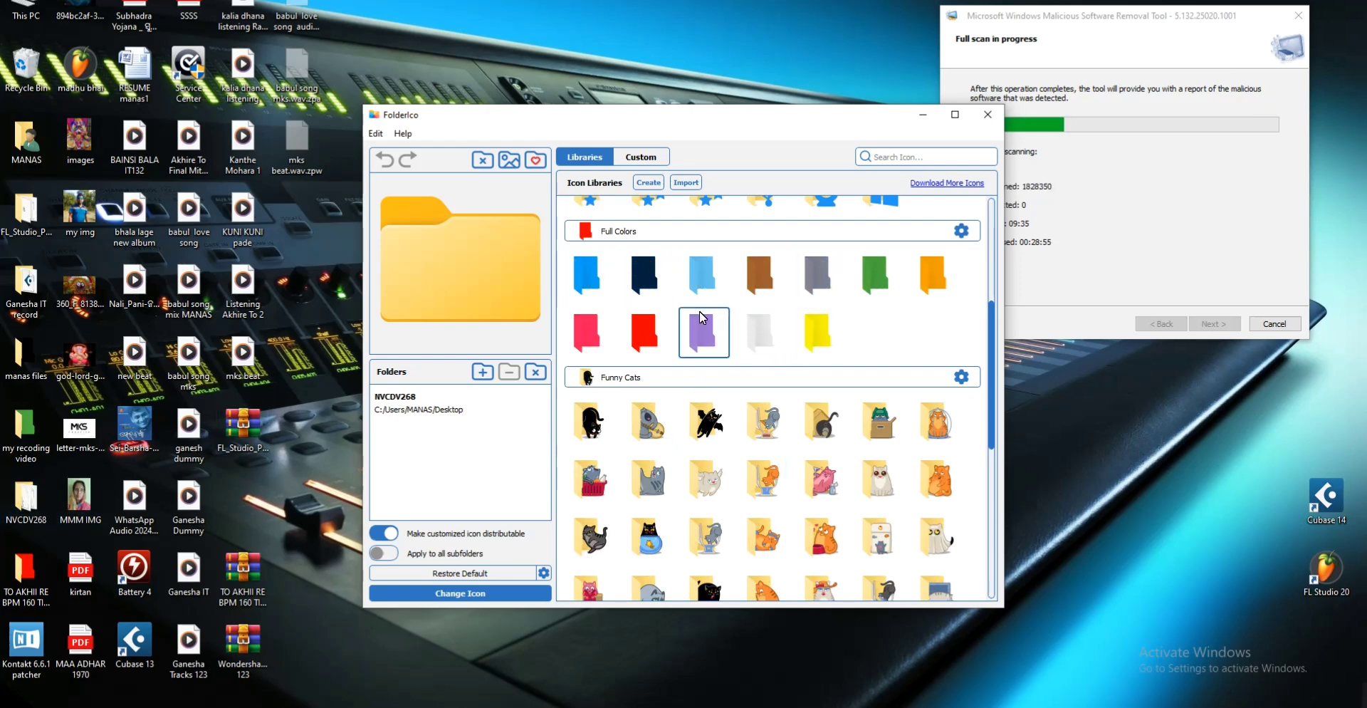
left_click(828, 343)
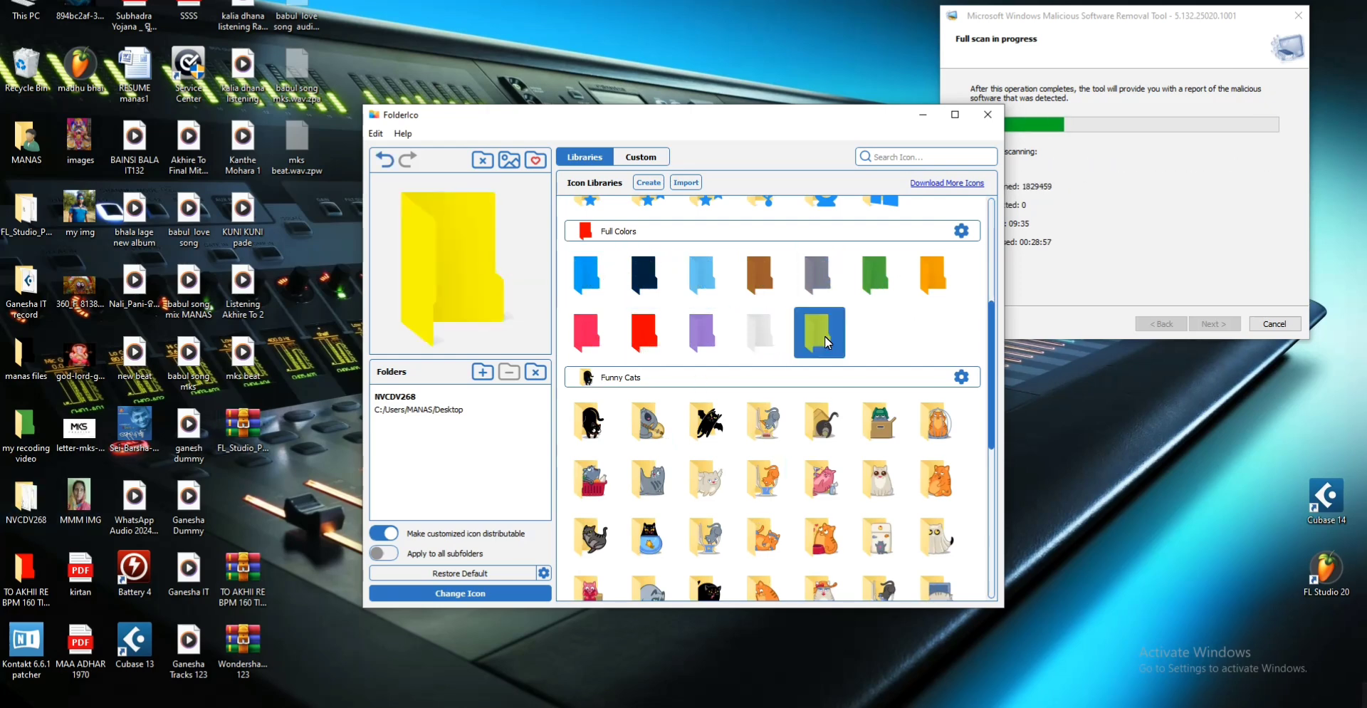
left_click(459, 593)
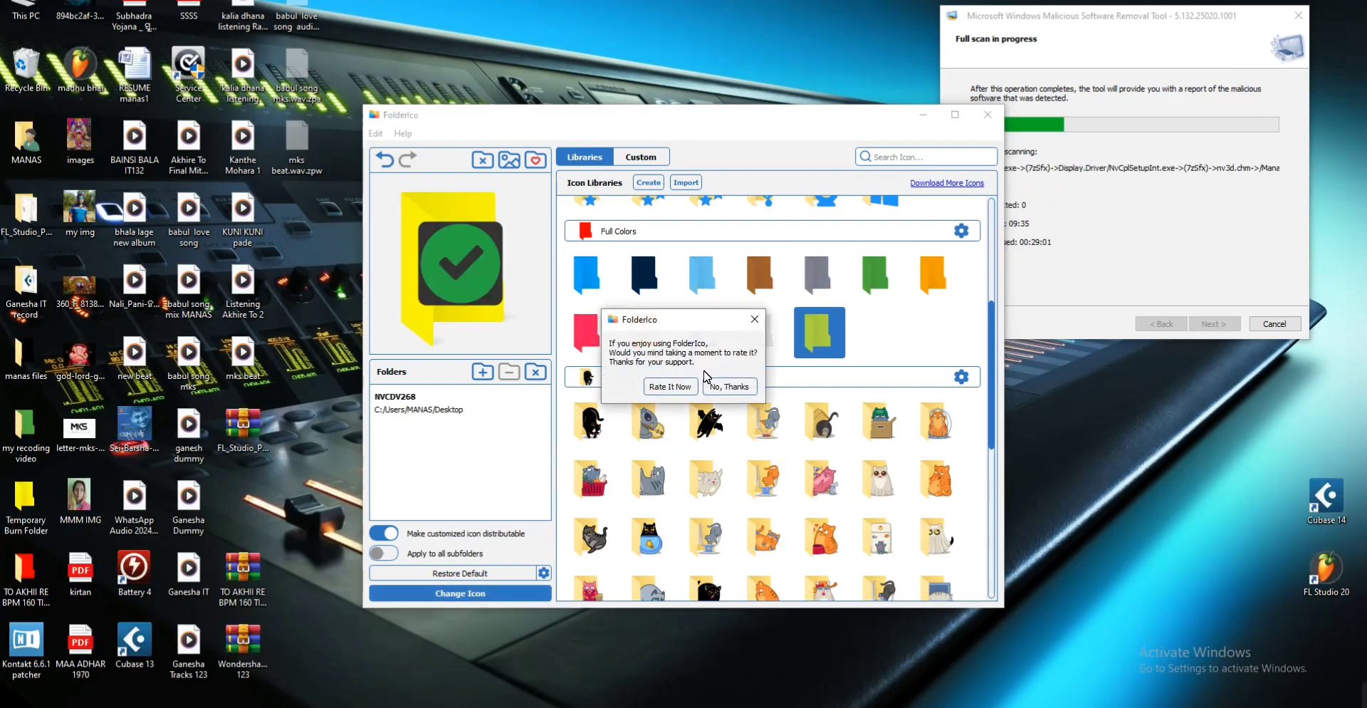
left_click(753, 322)
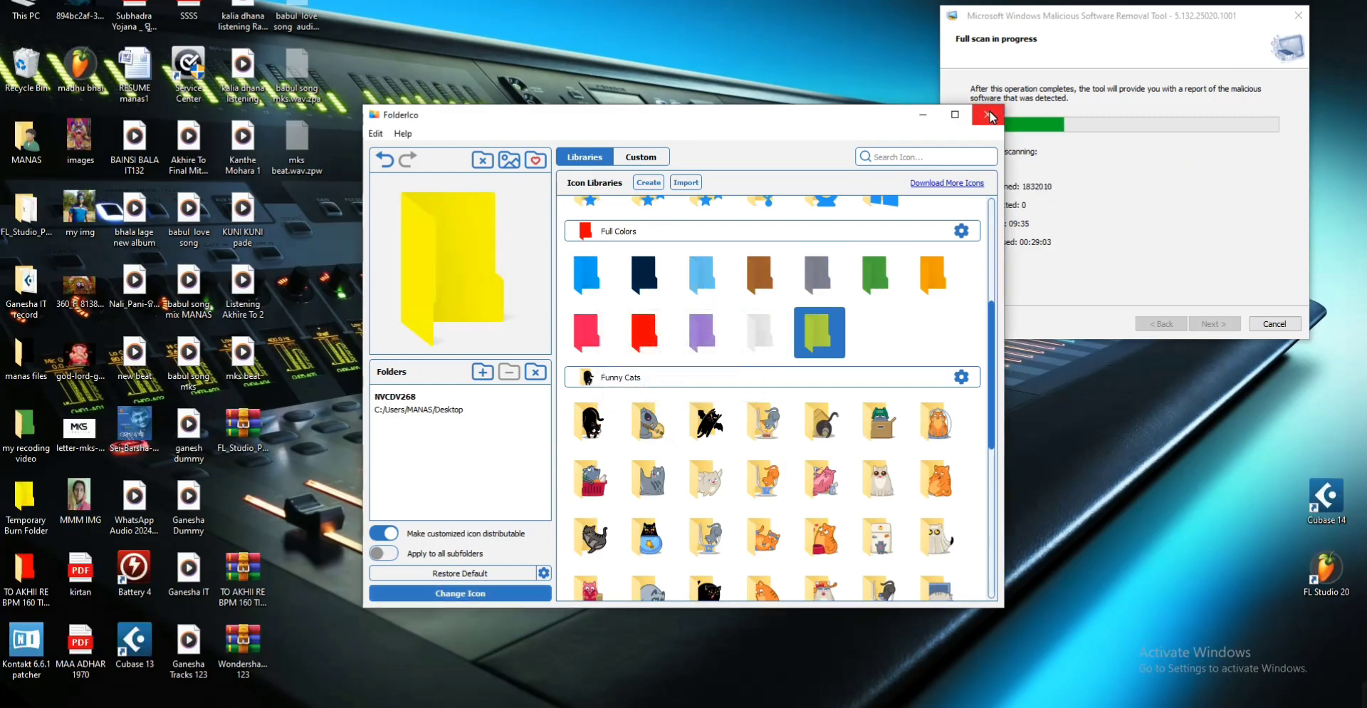
left_click(987, 114)
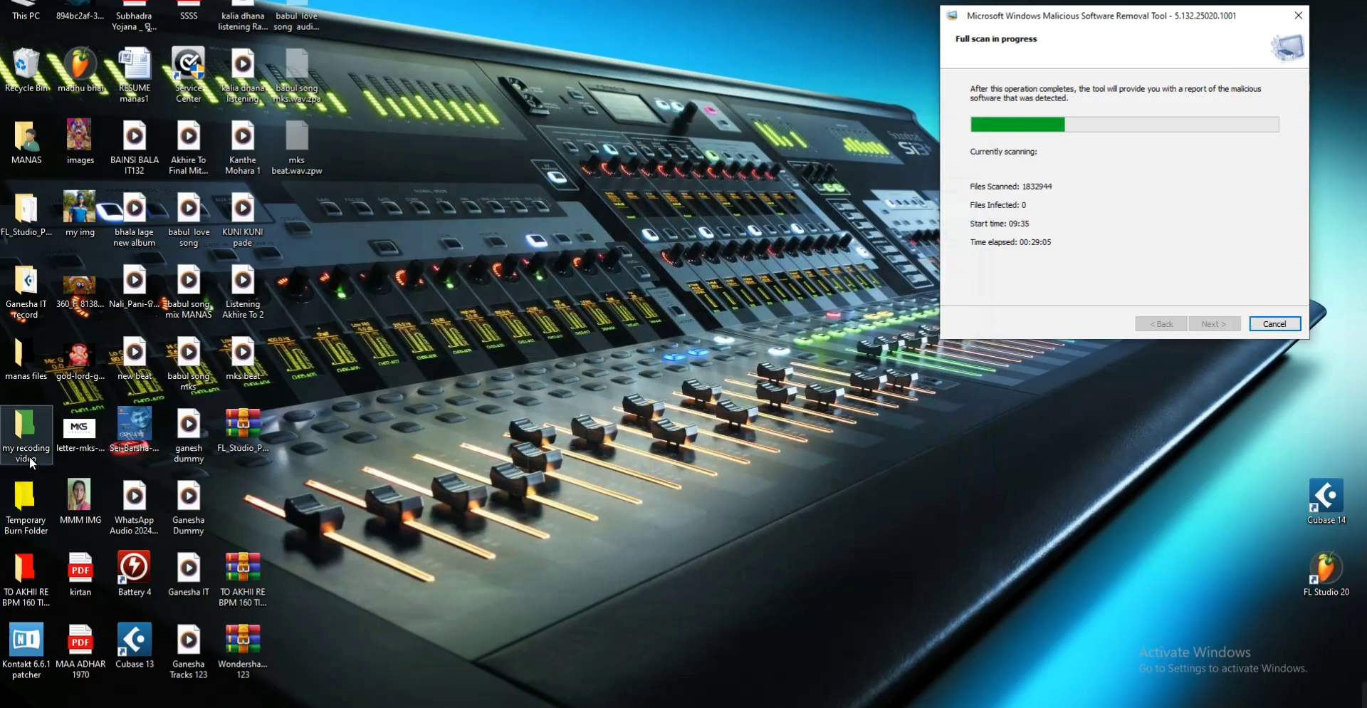
Apply the green icon from FolderIco's Full Colors library to the my recoding video desktop folder, and close FolderIco.
right_click(25, 436)
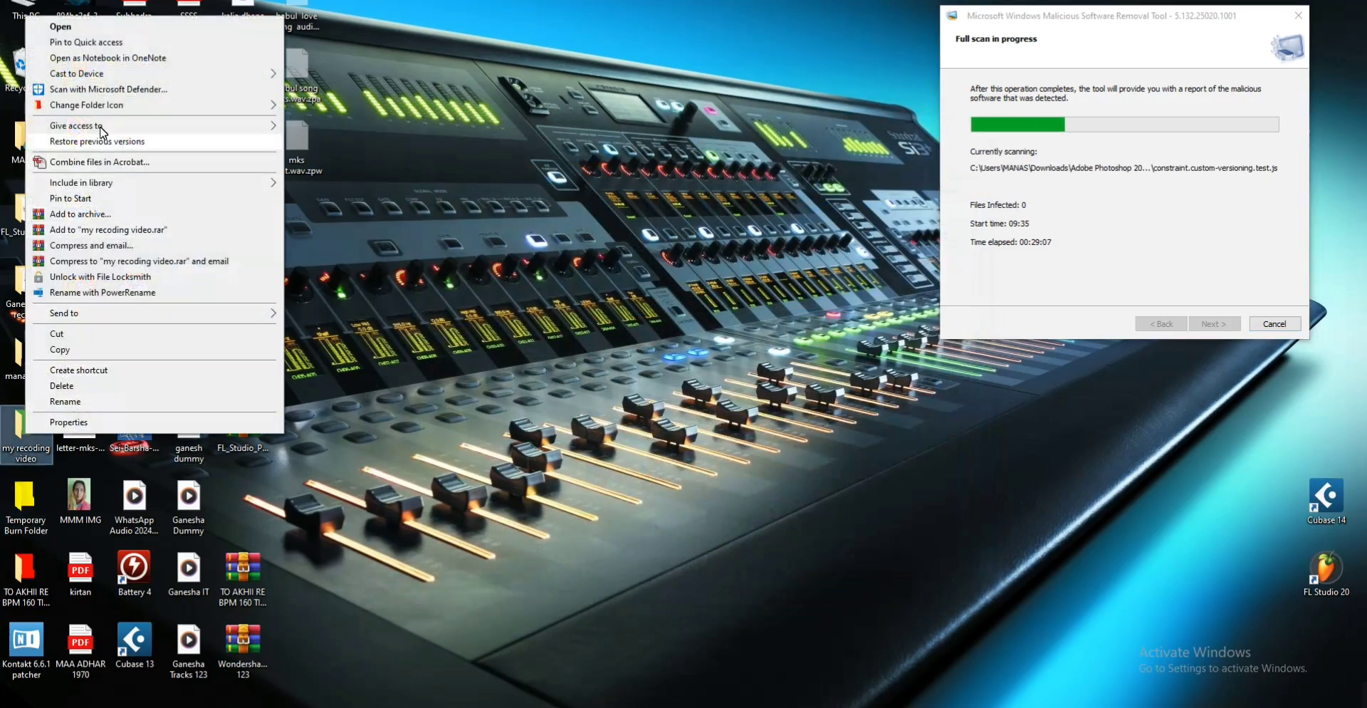
mouse_move(105, 106)
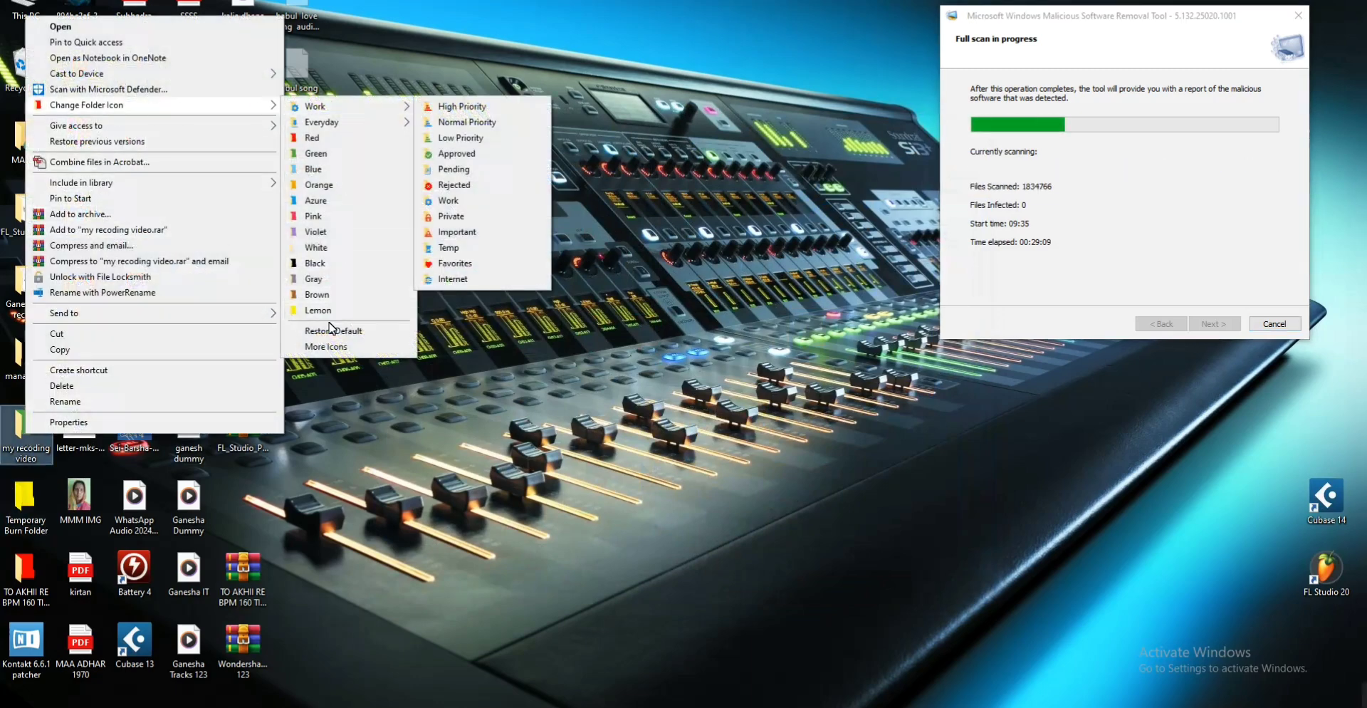
left_click(335, 346)
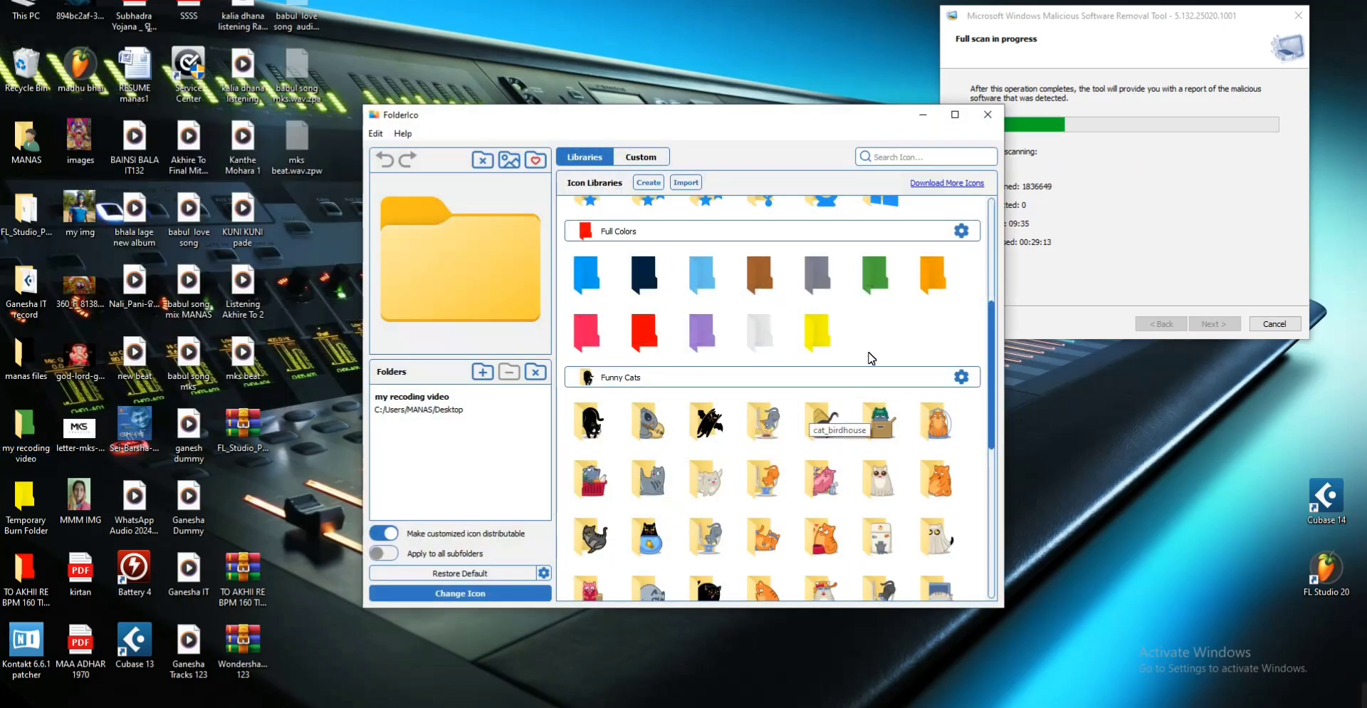
left_click(883, 279)
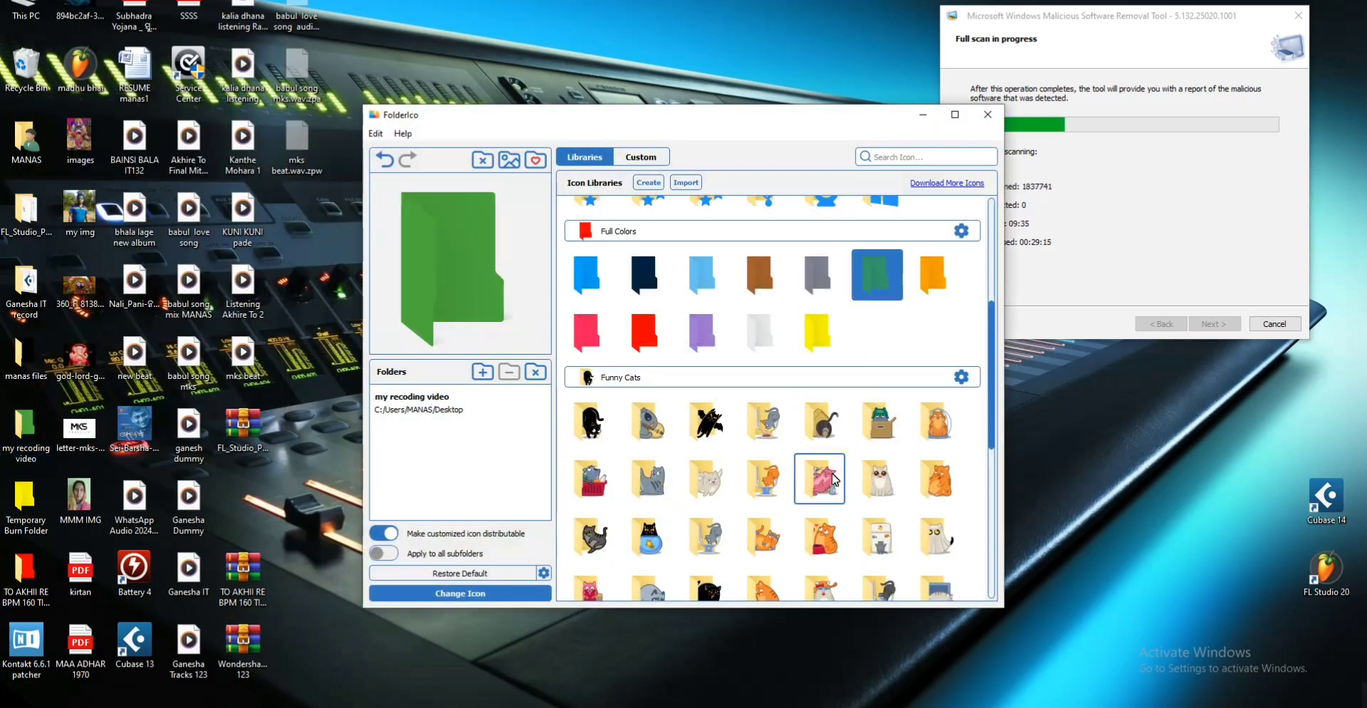
scroll(783, 470, "down", 4)
scroll(786, 416, "down", 2)
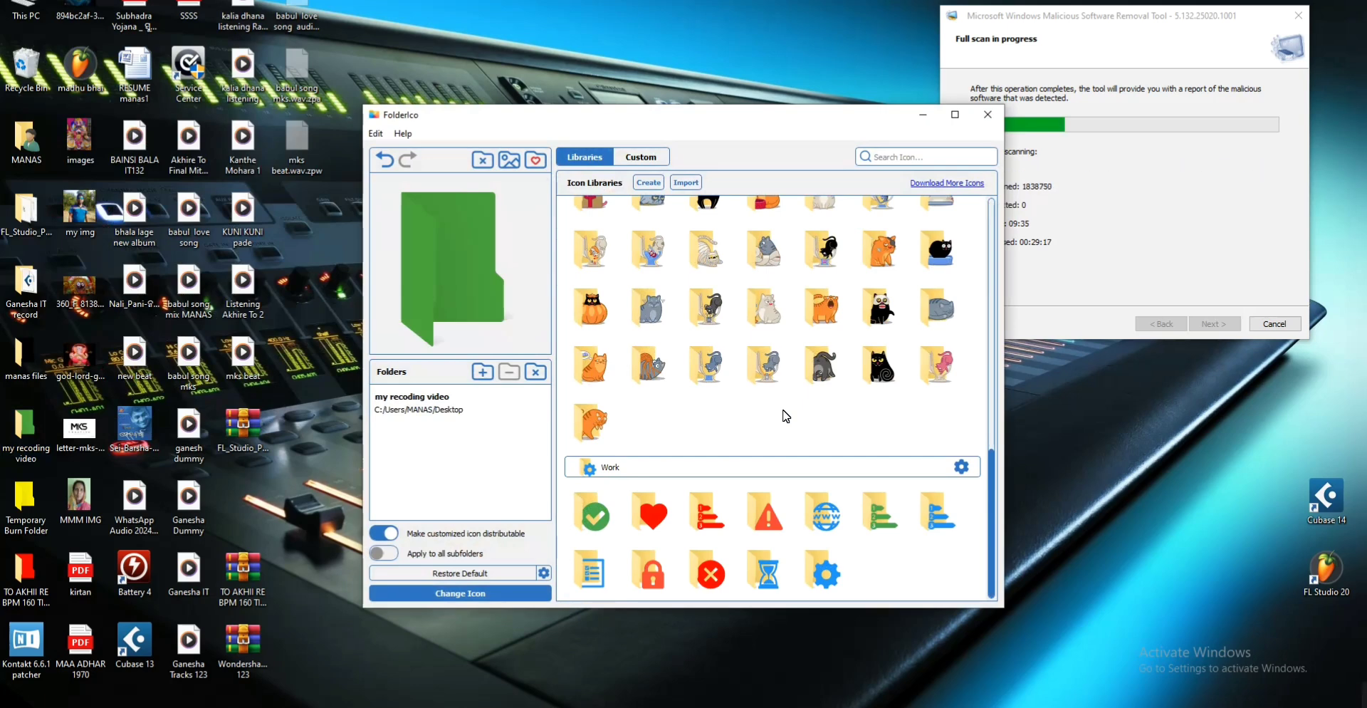
left_click(461, 595)
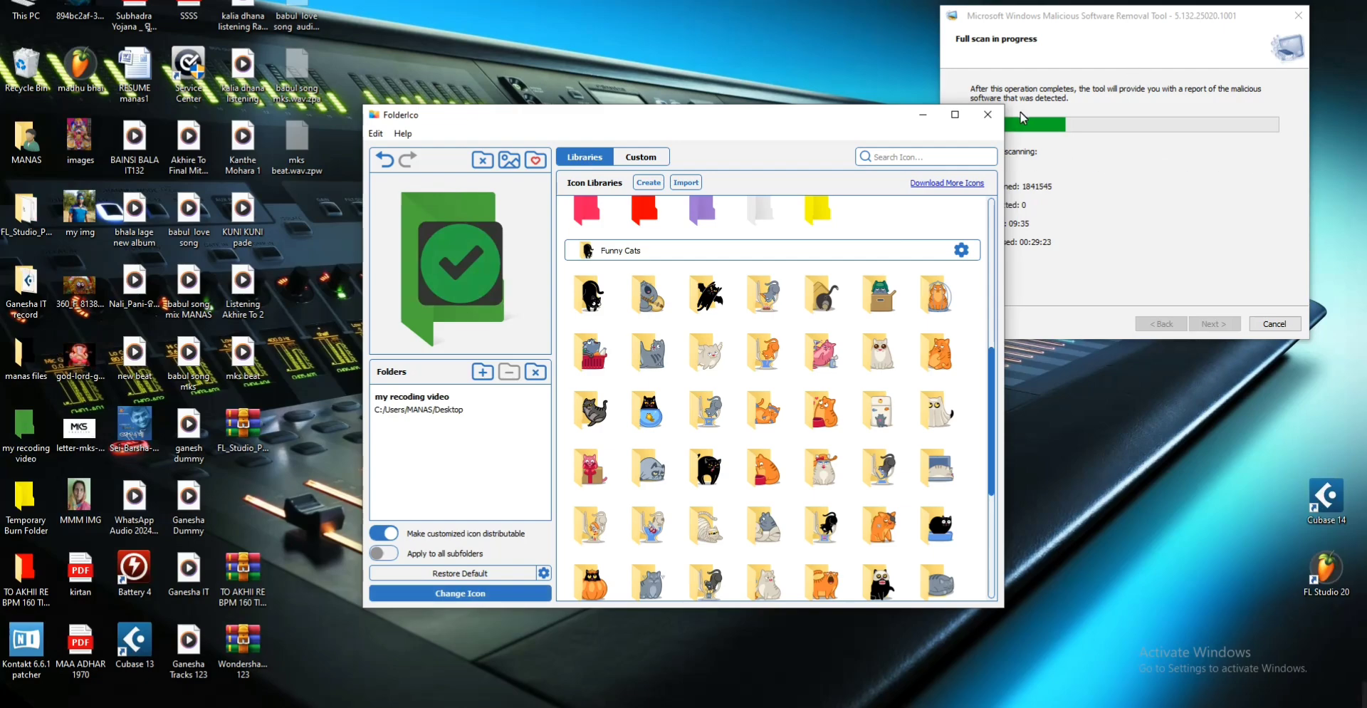
left_click(989, 115)
Apply the bright blue Full Colors icon in FolderIco to the desktop folder directly above my recoding video, and close FolderIco.
right_click(25, 369)
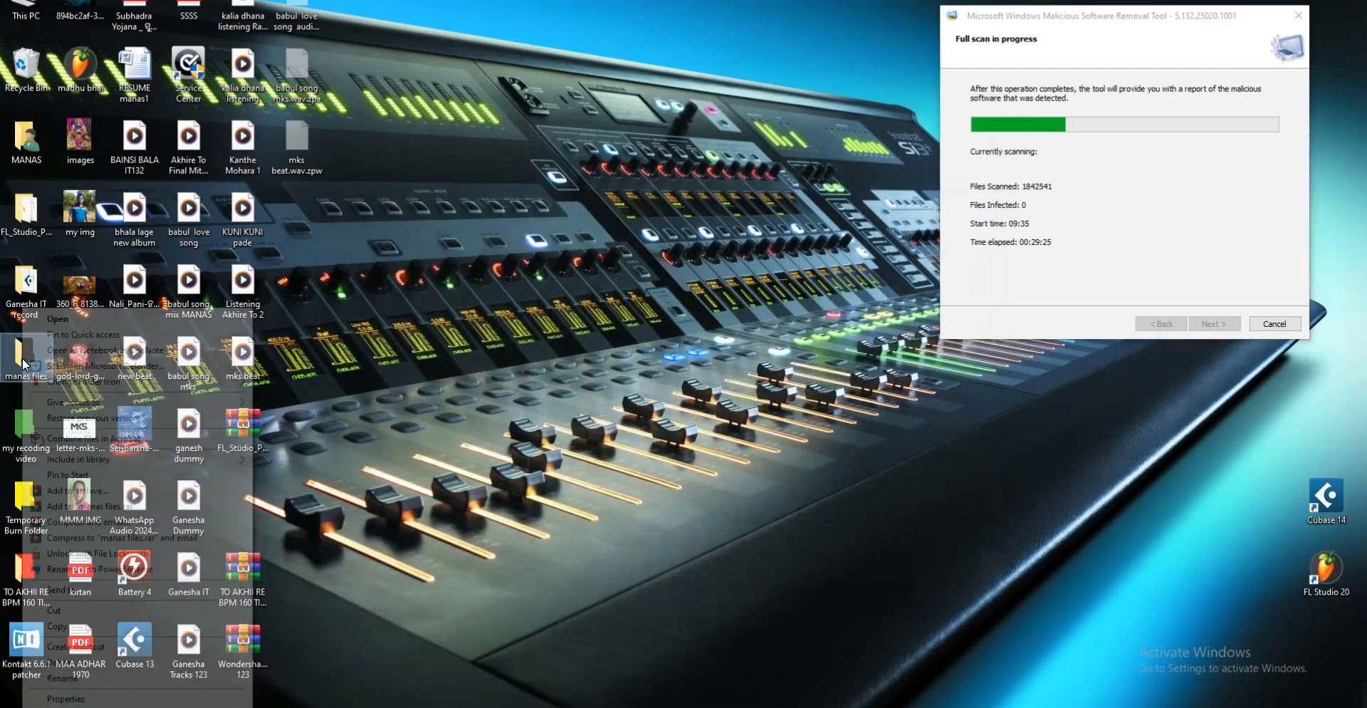
mouse_move(242, 388)
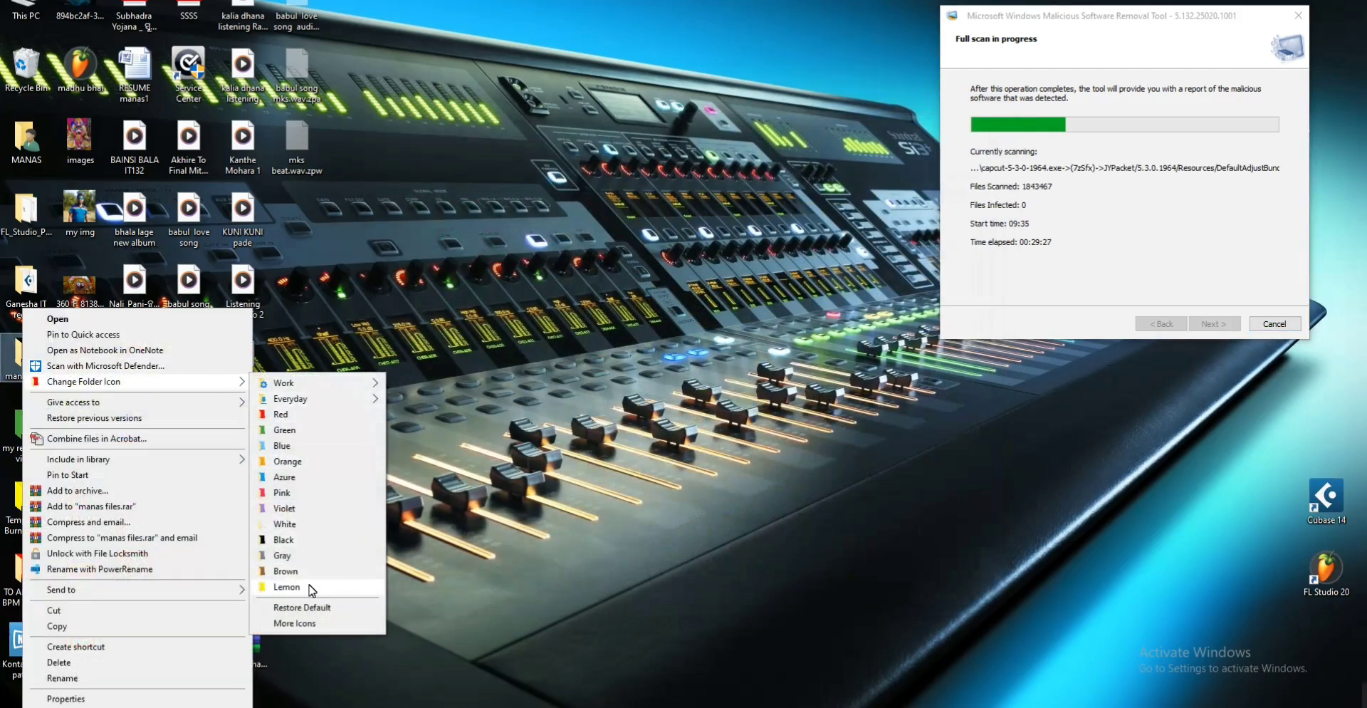
left_click(306, 622)
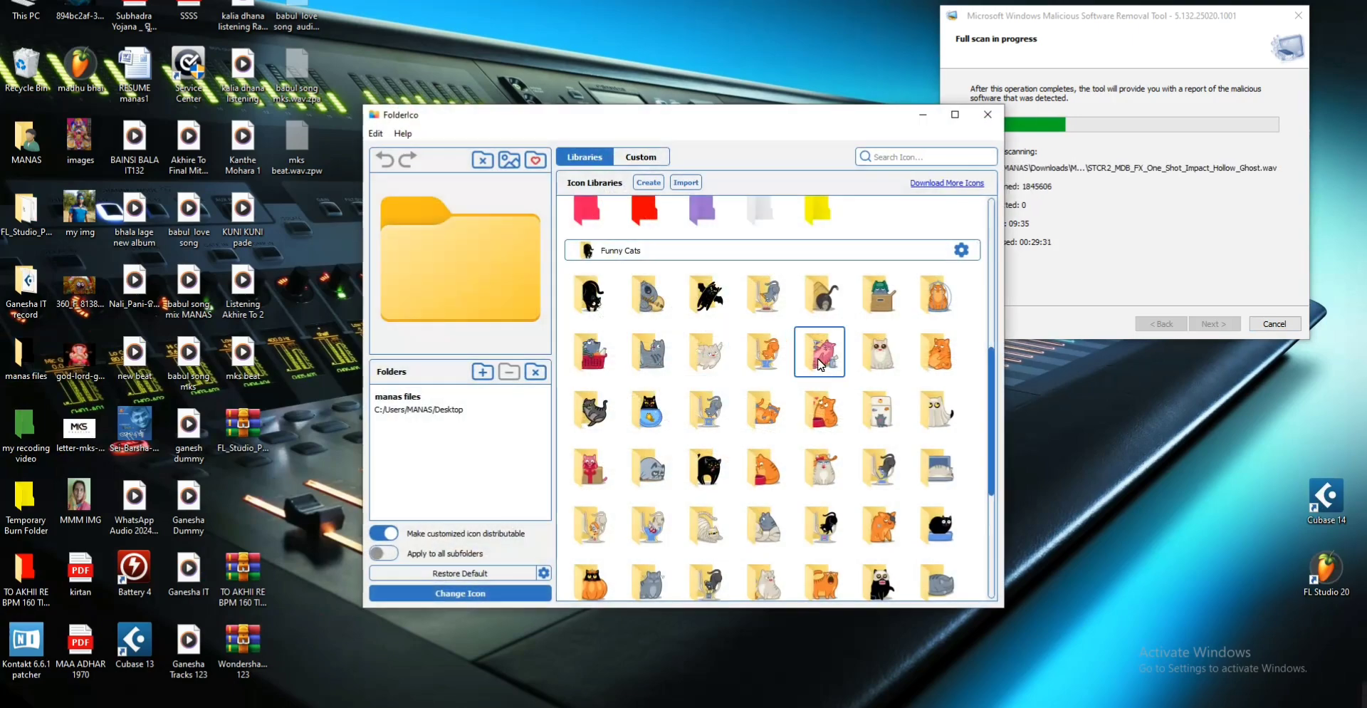
scroll(818, 356, "up", 5)
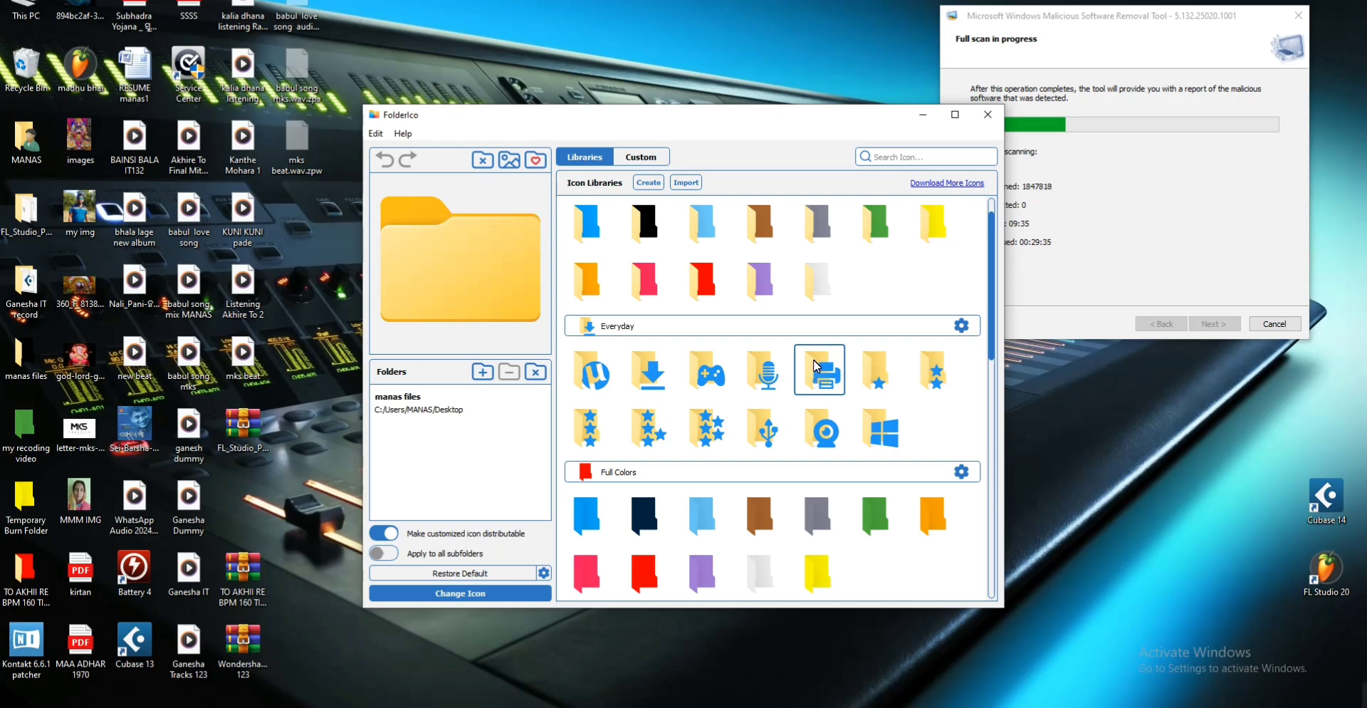
scroll(817, 366, "down", 4)
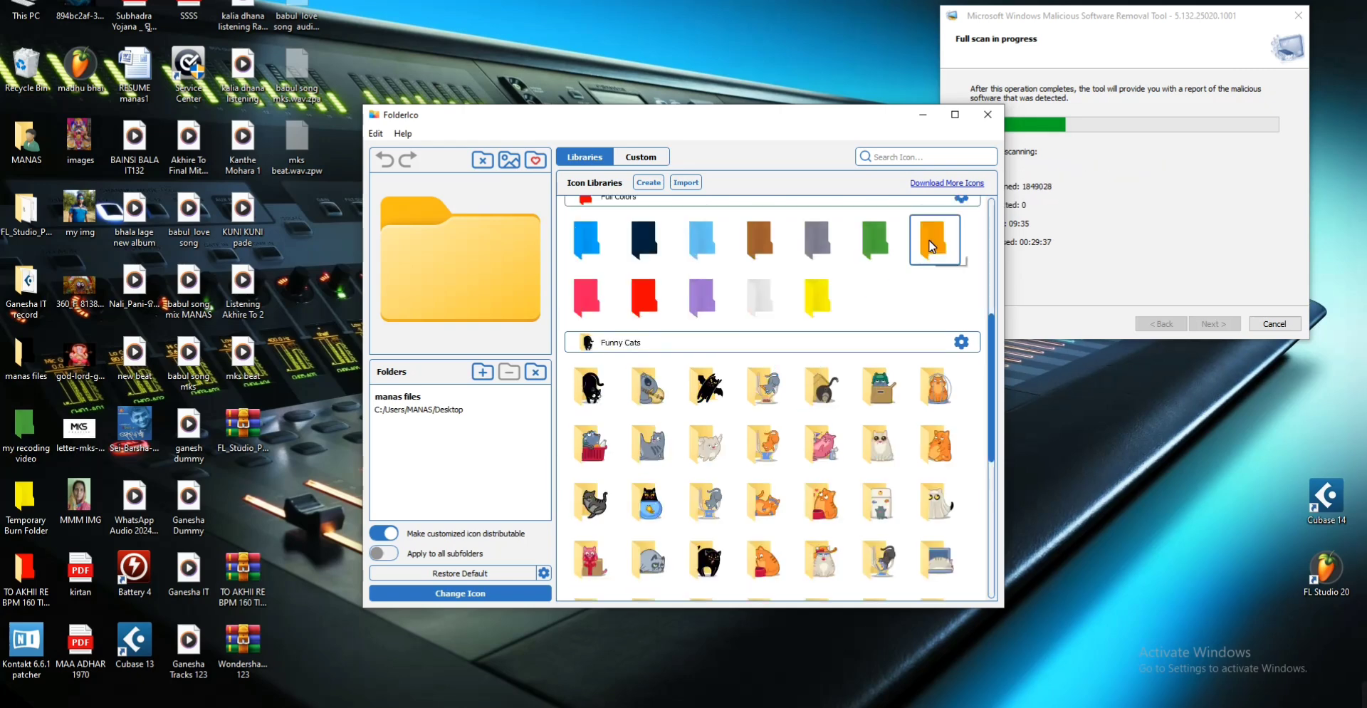
left_click(605, 250)
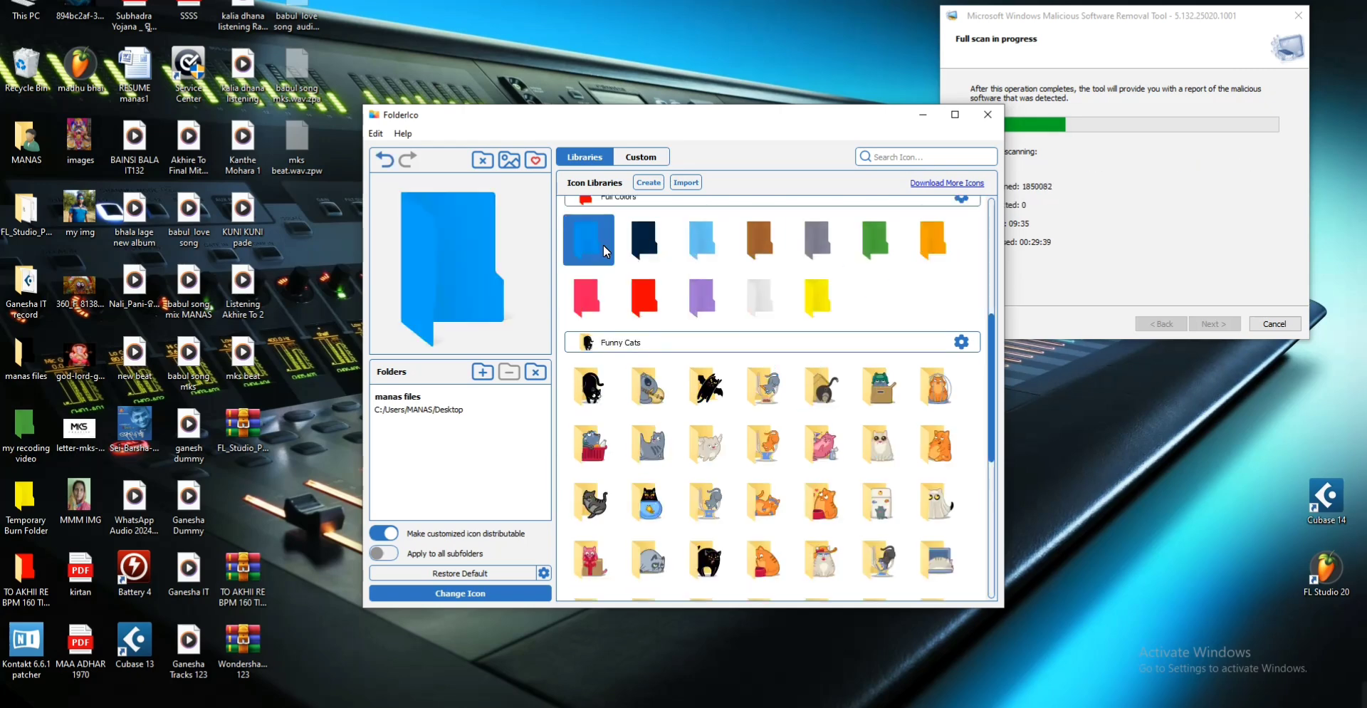
left_click(433, 595)
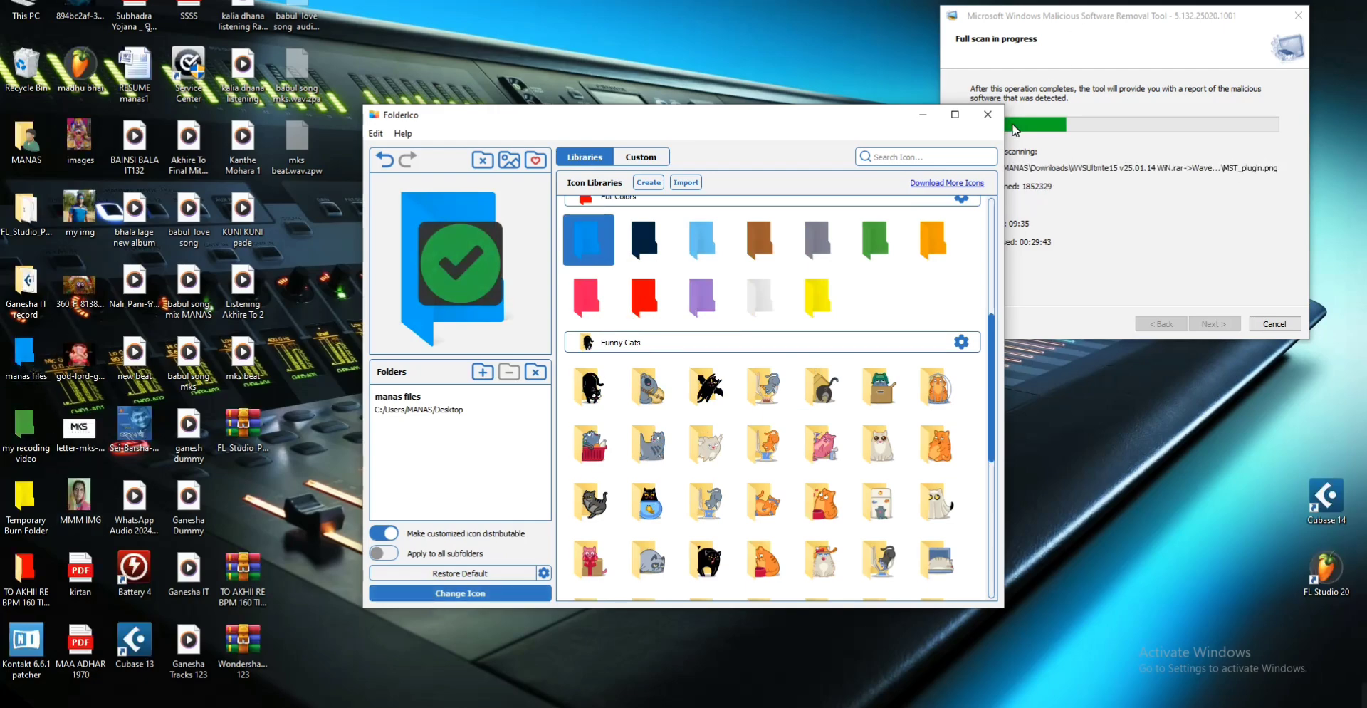
left_click(987, 113)
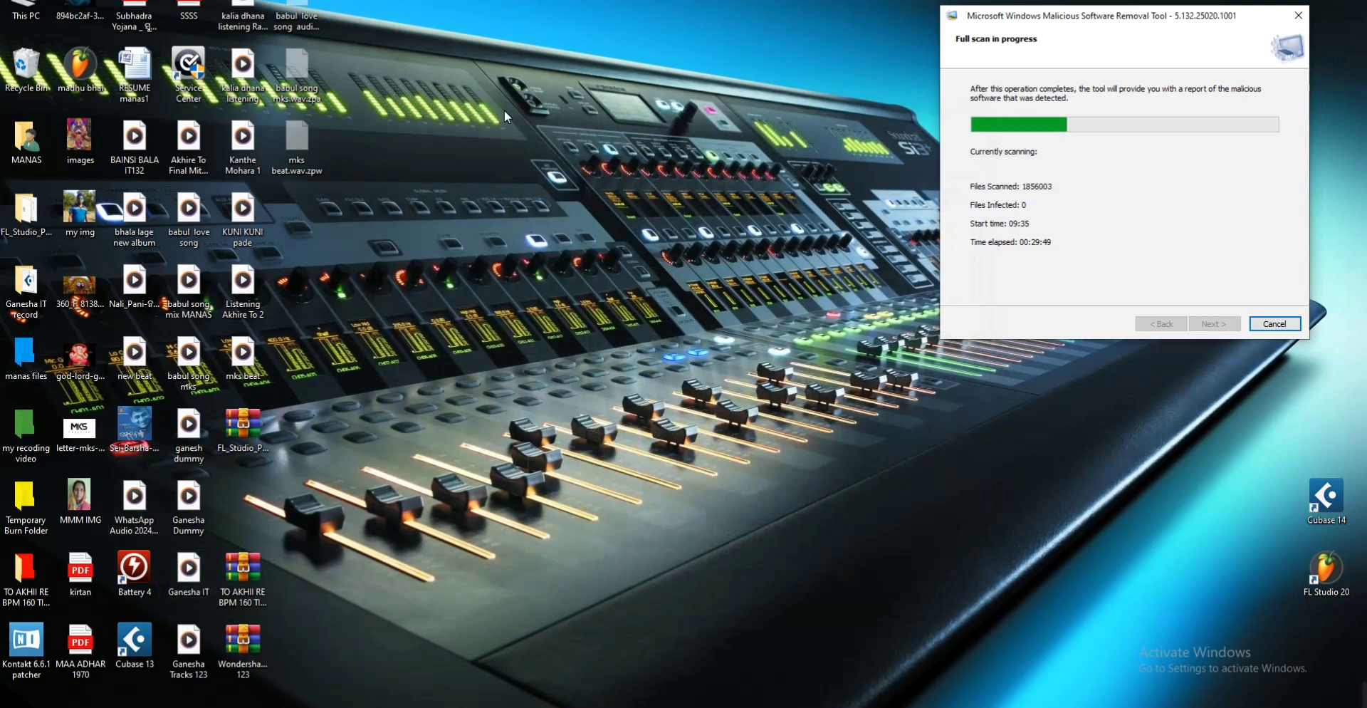
Open the properties of the FL_Studio_Producer_Edition_20.7.2_Build_1863 desktop folder and check its advanced attributes without changing them.
right_click(22, 223)
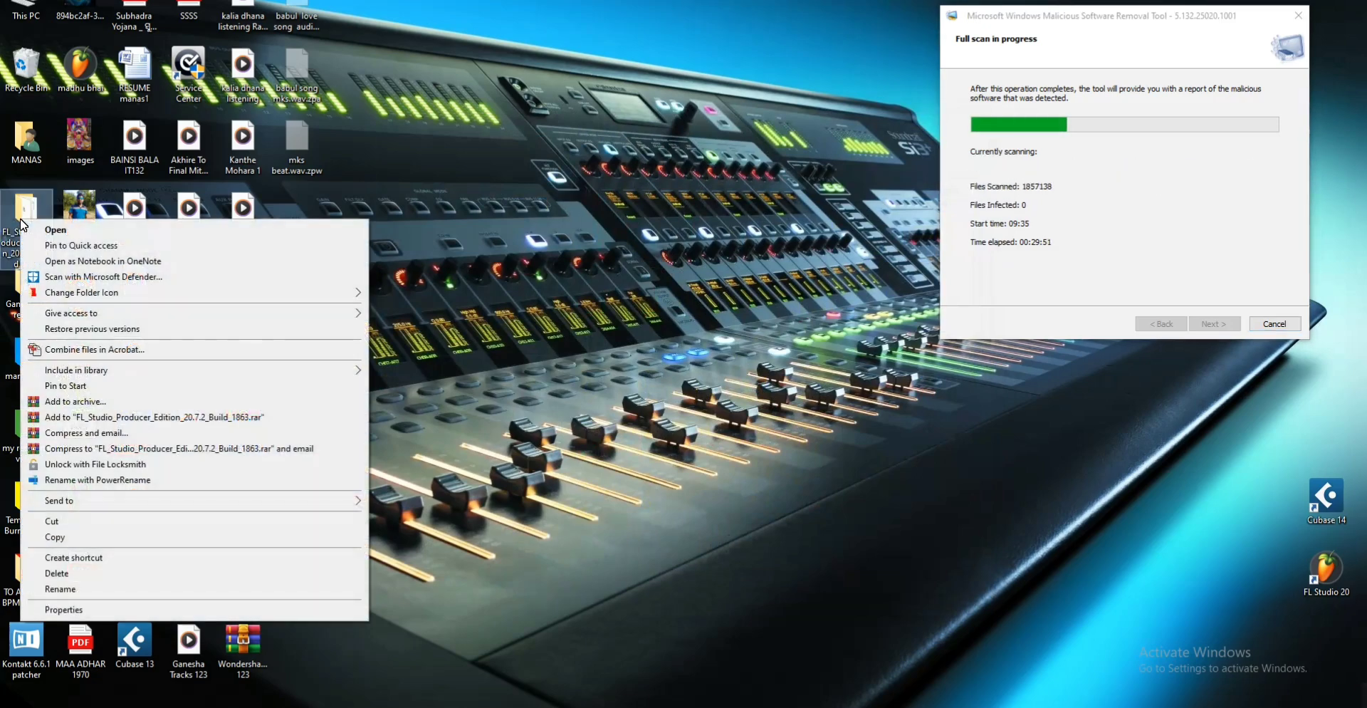
left_click(64, 610)
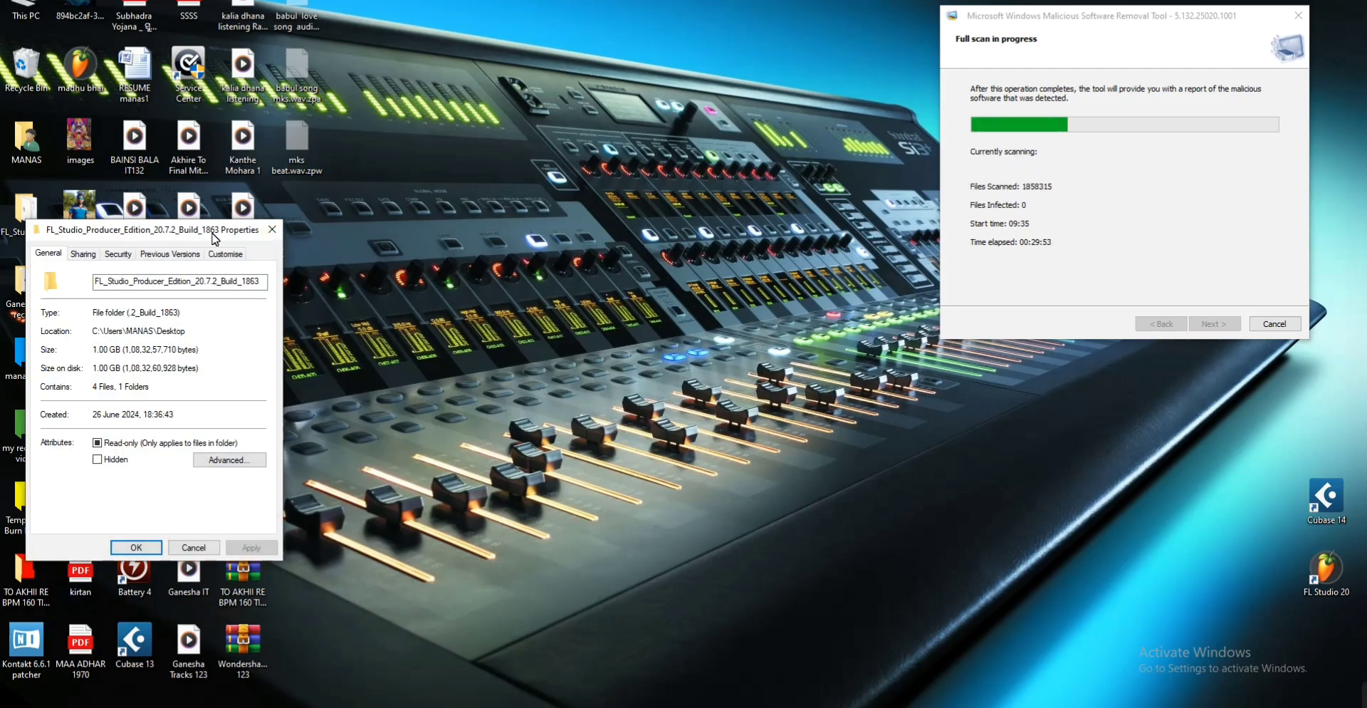
left_click_drag(215, 239, 532, 154)
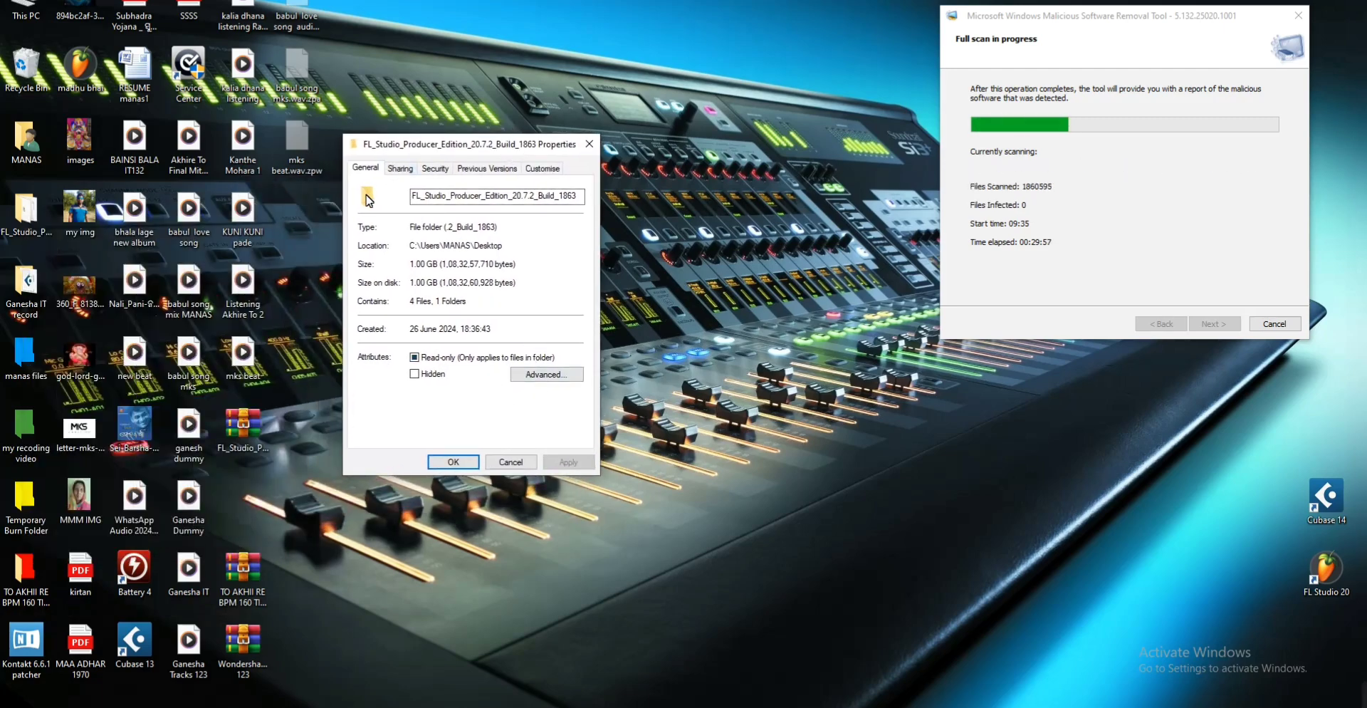
left_click(537, 376)
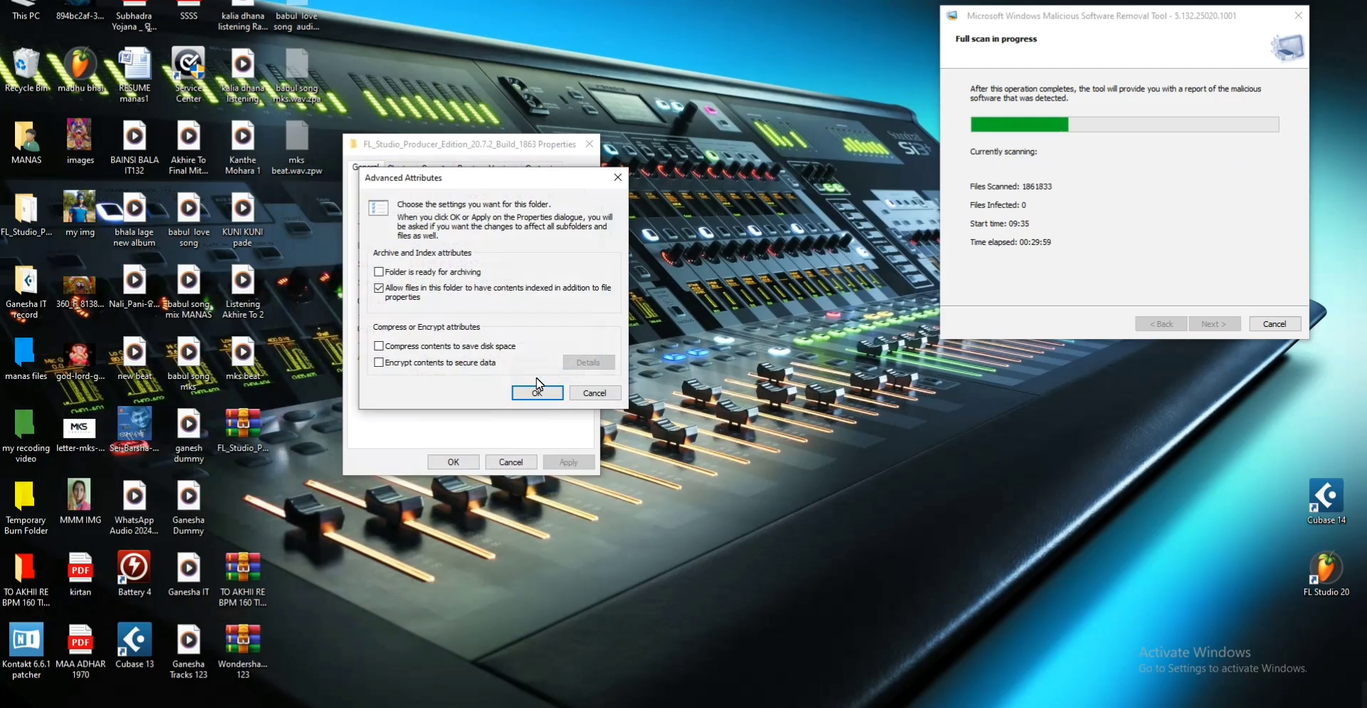
left_click(596, 393)
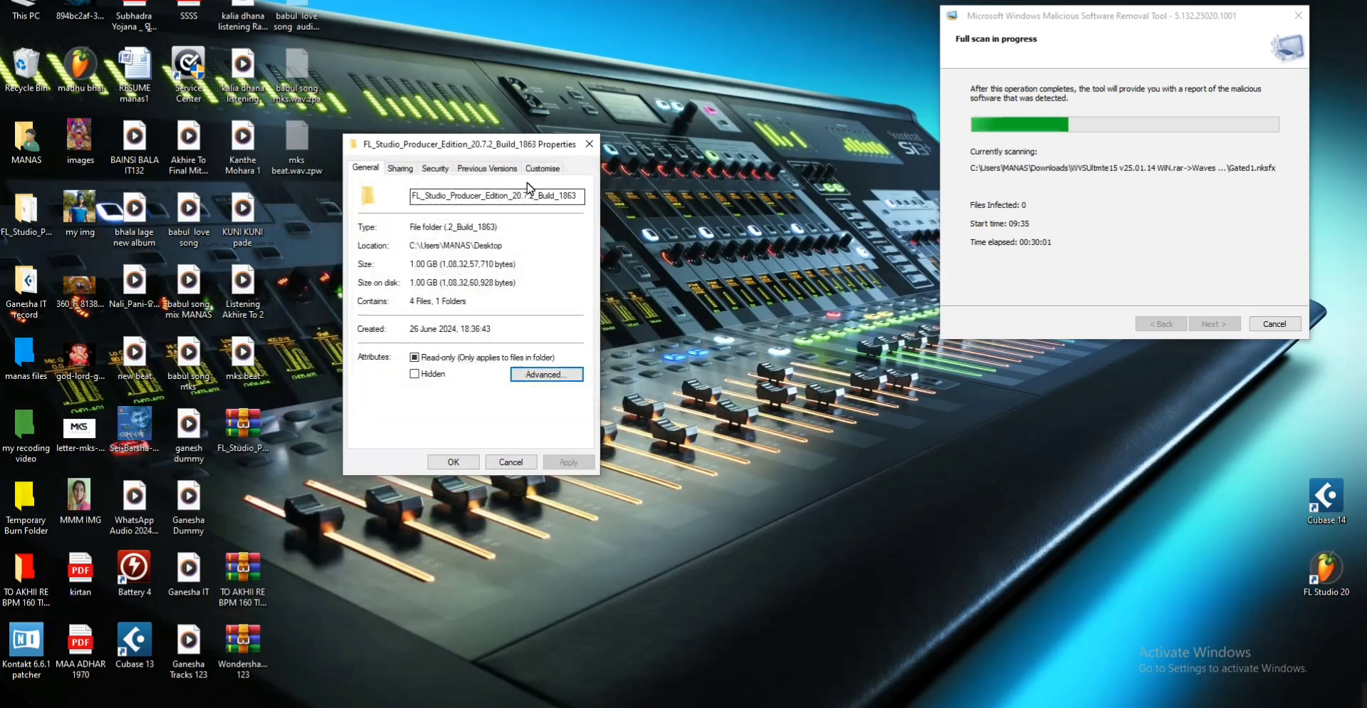
Change the FL Studio folder's icon to the green tree from SHELL32.dll, apply it and close the properties.
left_click(542, 168)
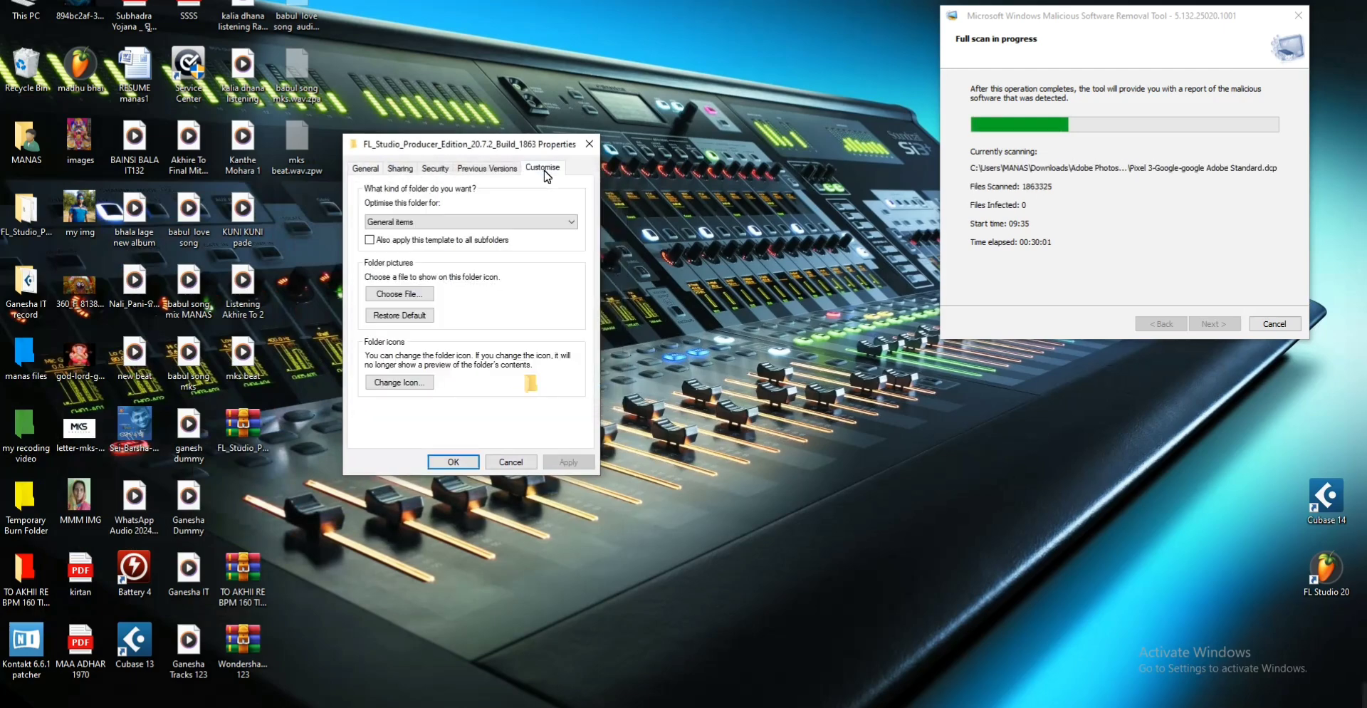
left_click(398, 382)
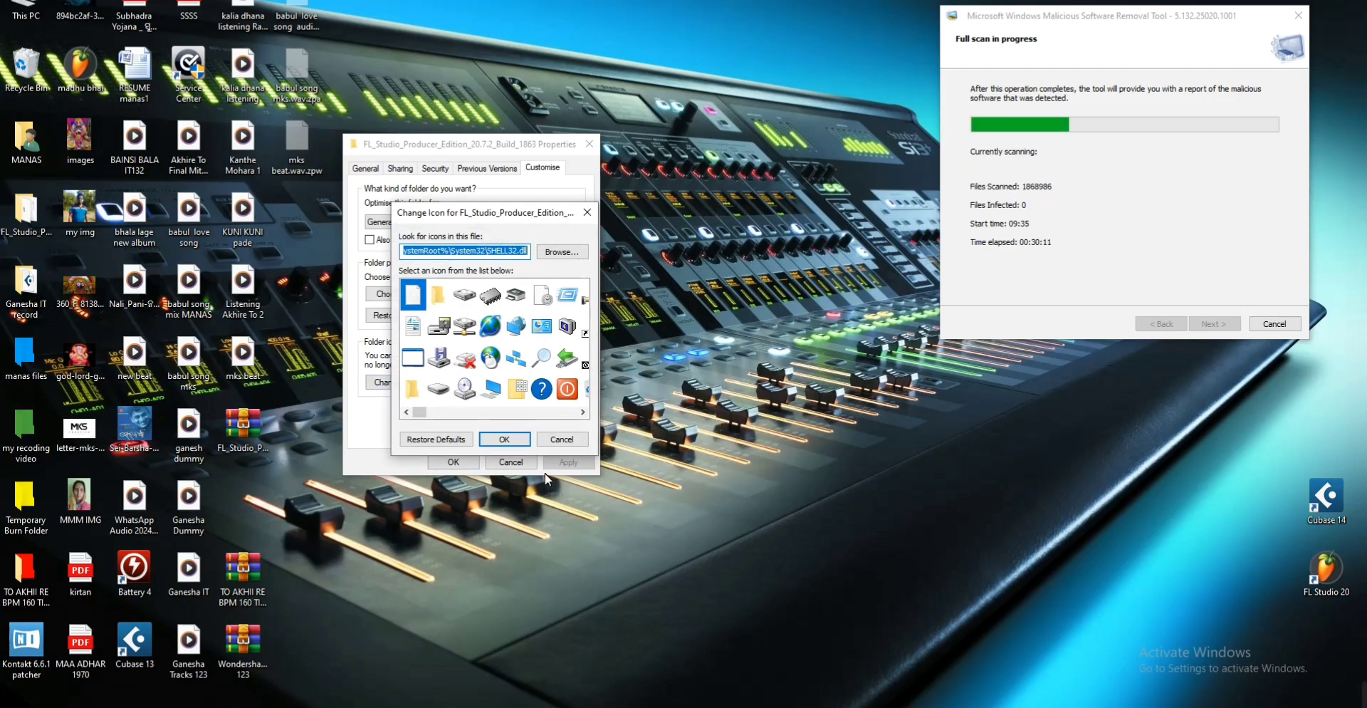
left_click(583, 412)
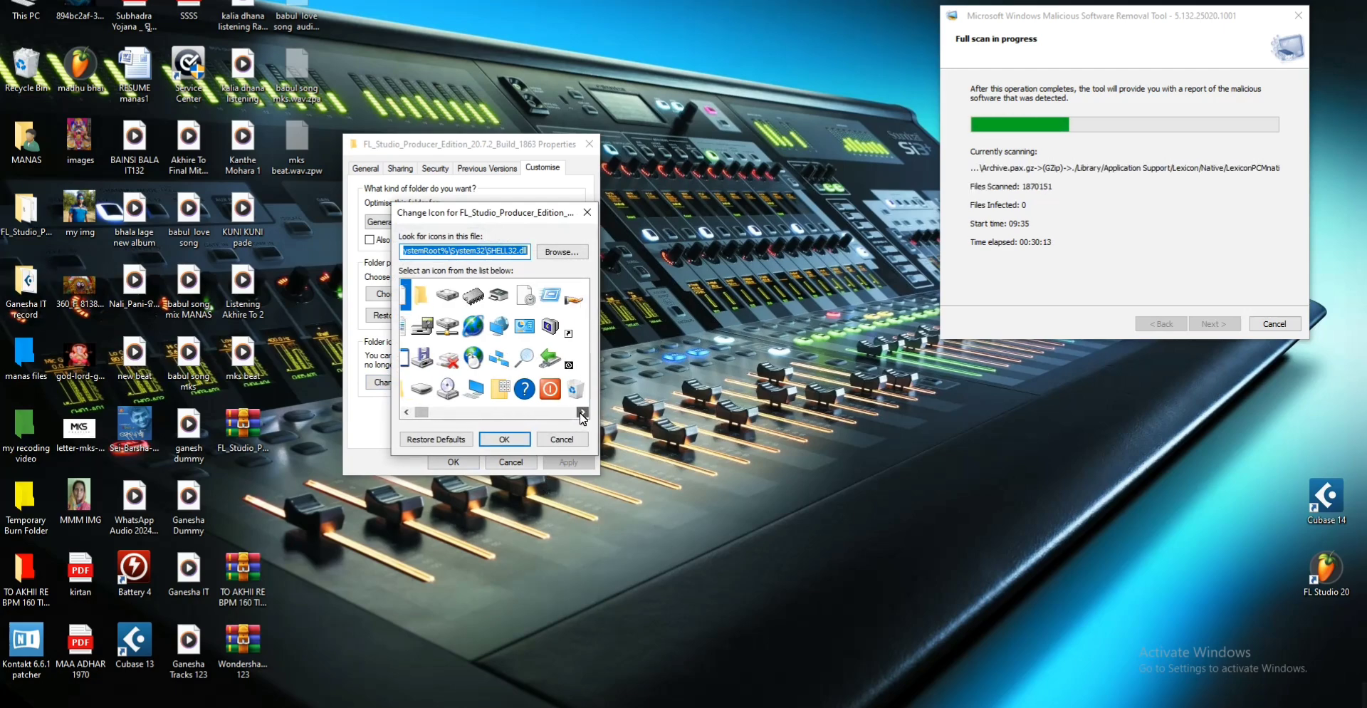
left_click(583, 413)
left_click(582, 413)
left_click(582, 413)
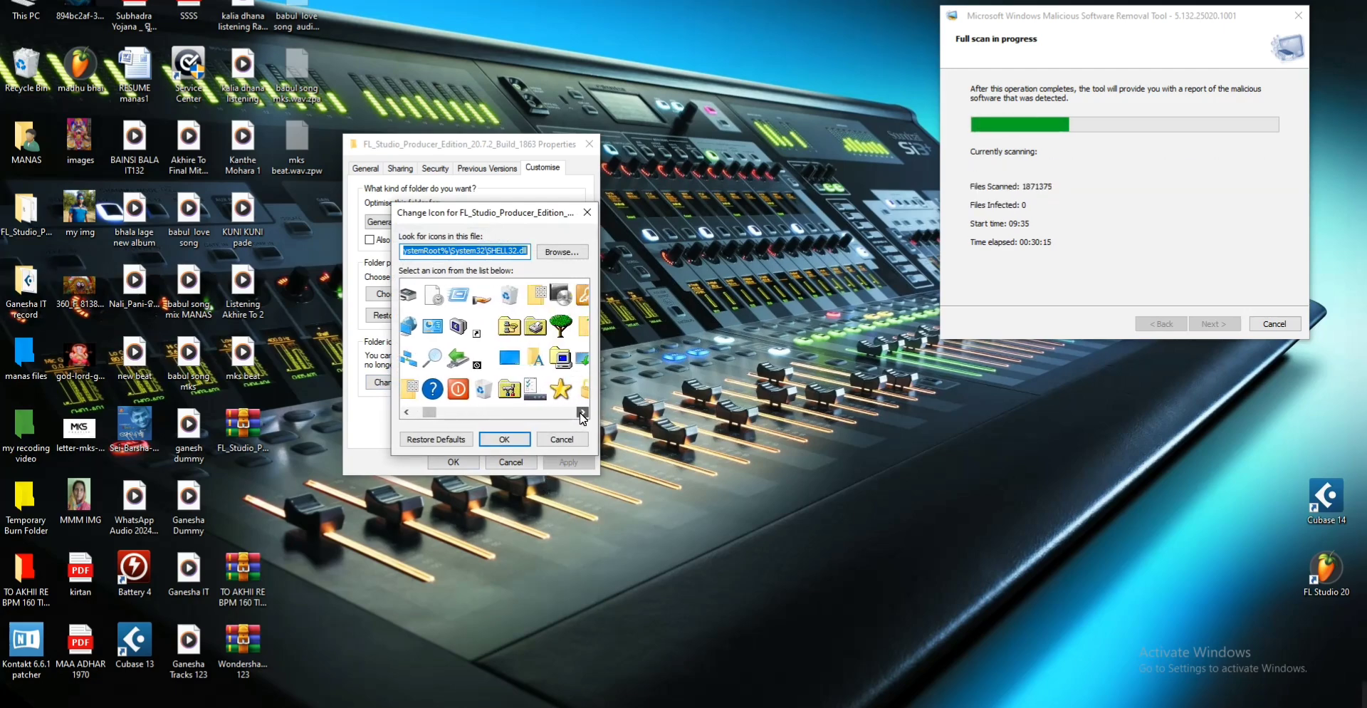
left_click(582, 413)
left_click(541, 326)
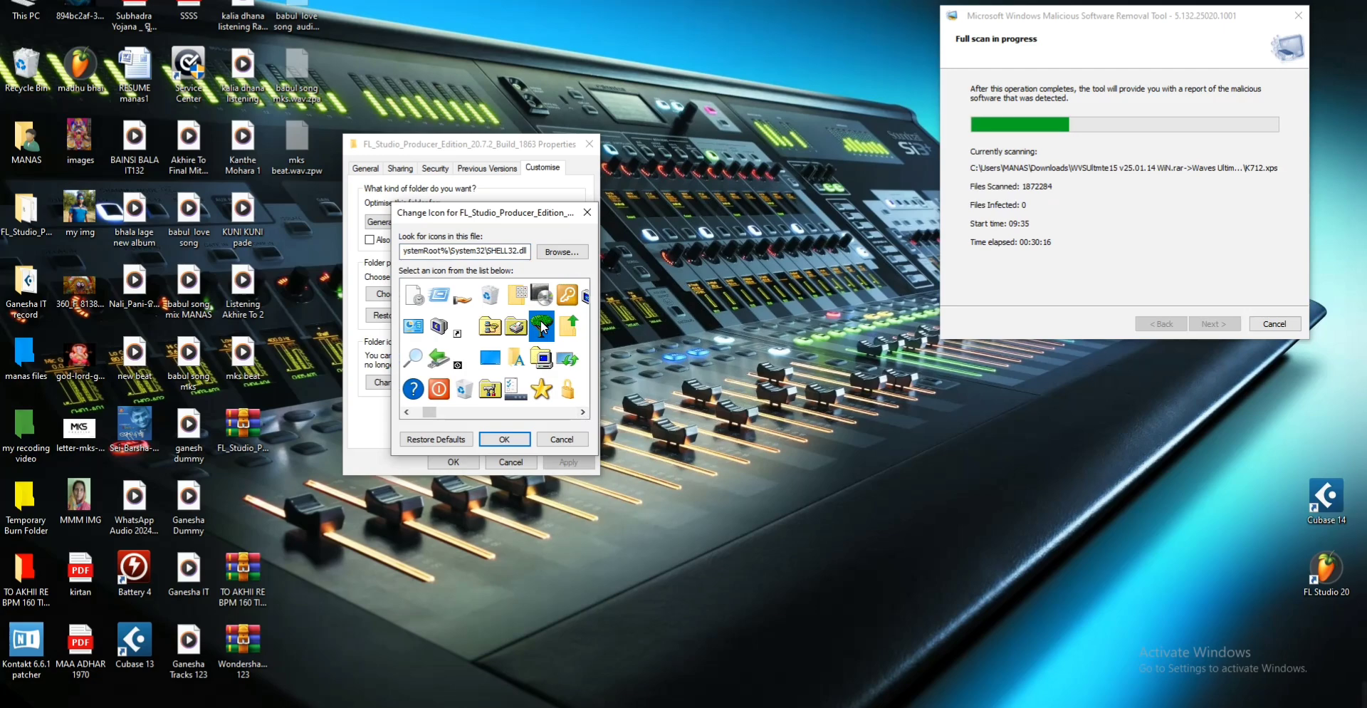
left_click(505, 439)
left_click(568, 461)
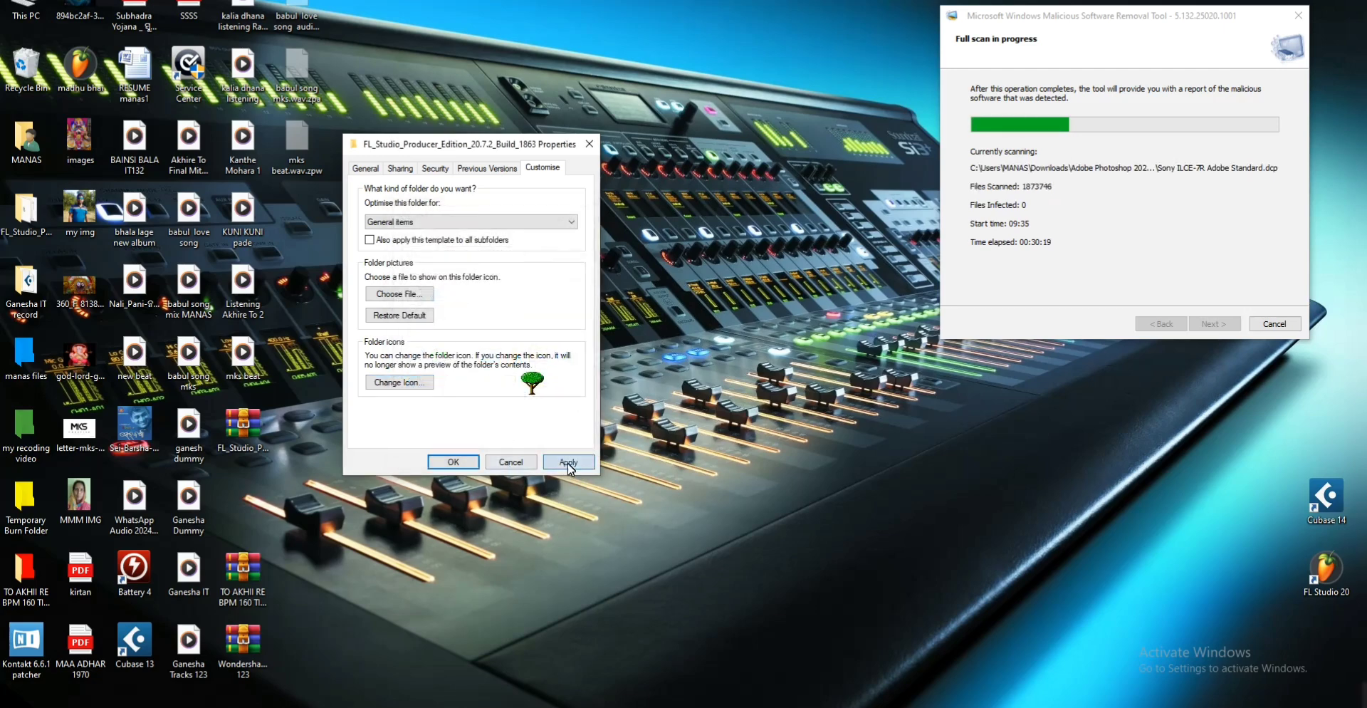
left_click(451, 462)
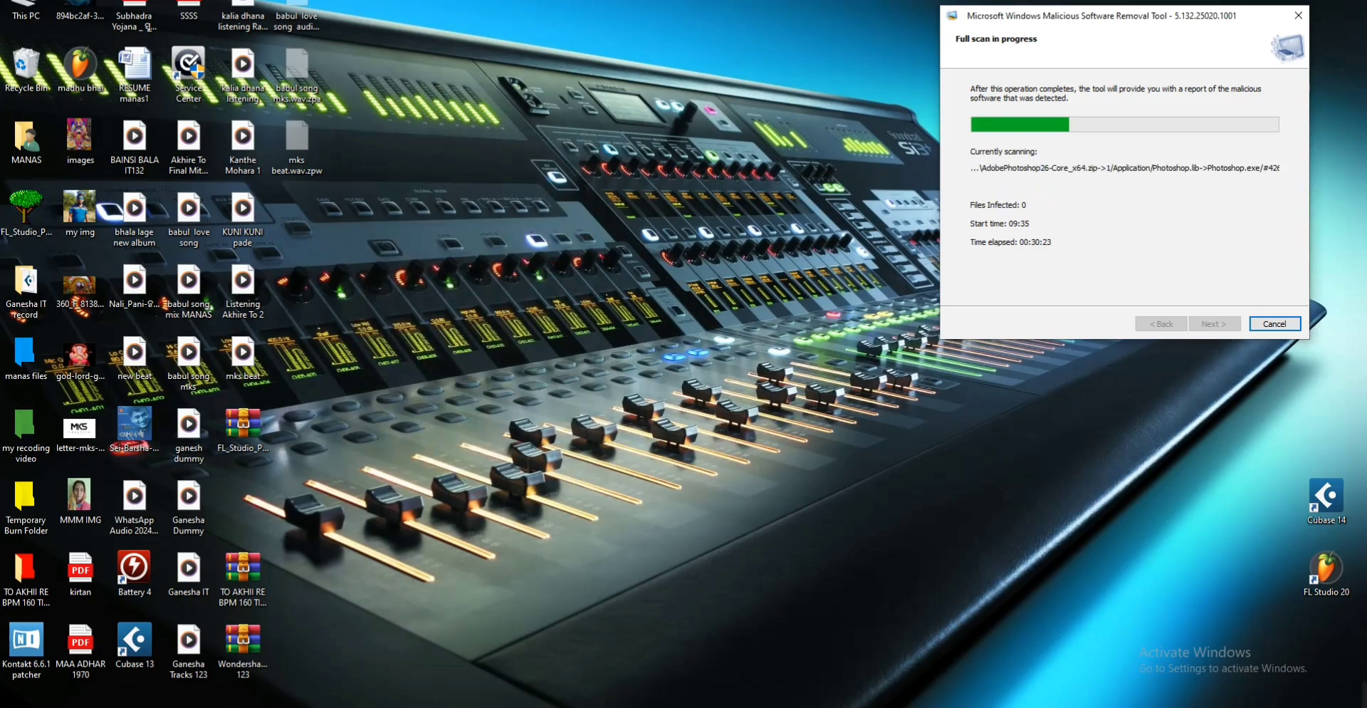
Reopen the FL Studio folder's properties and bring up its Change Icon choices from the Customise settings.
right_click(20, 216)
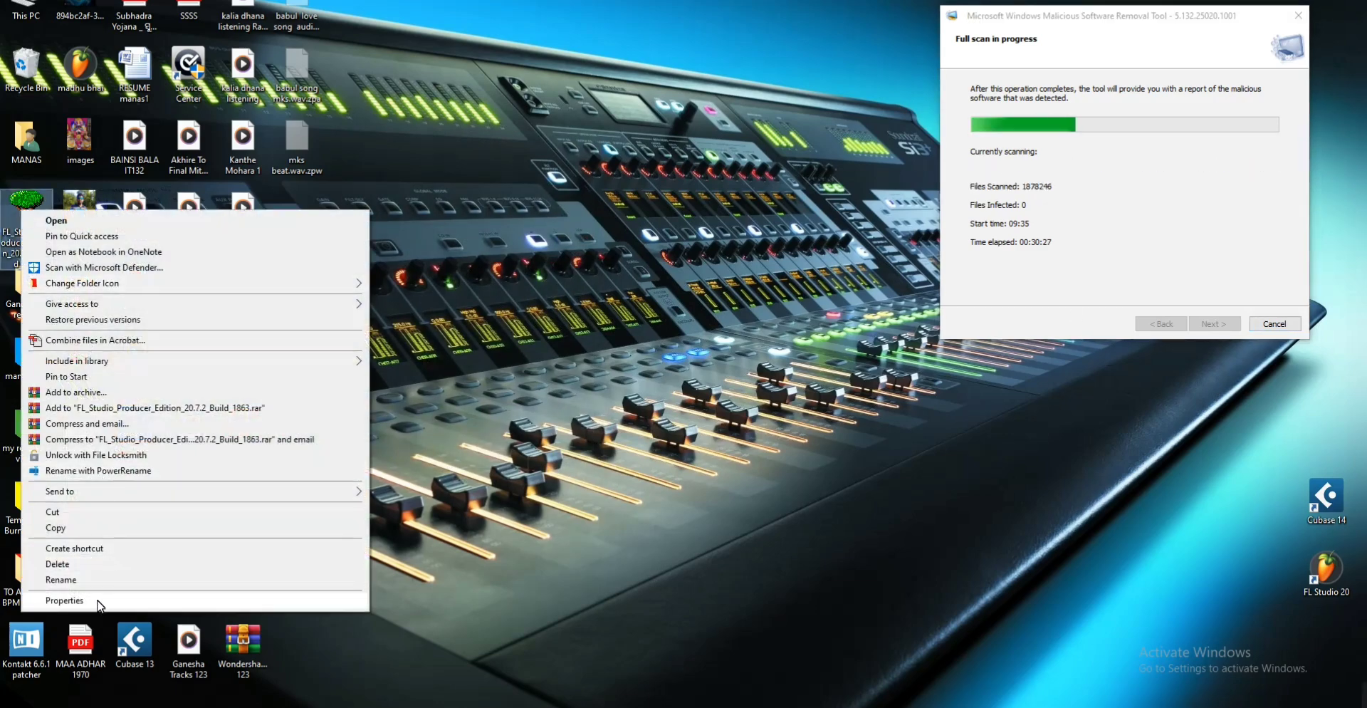
left_click(98, 602)
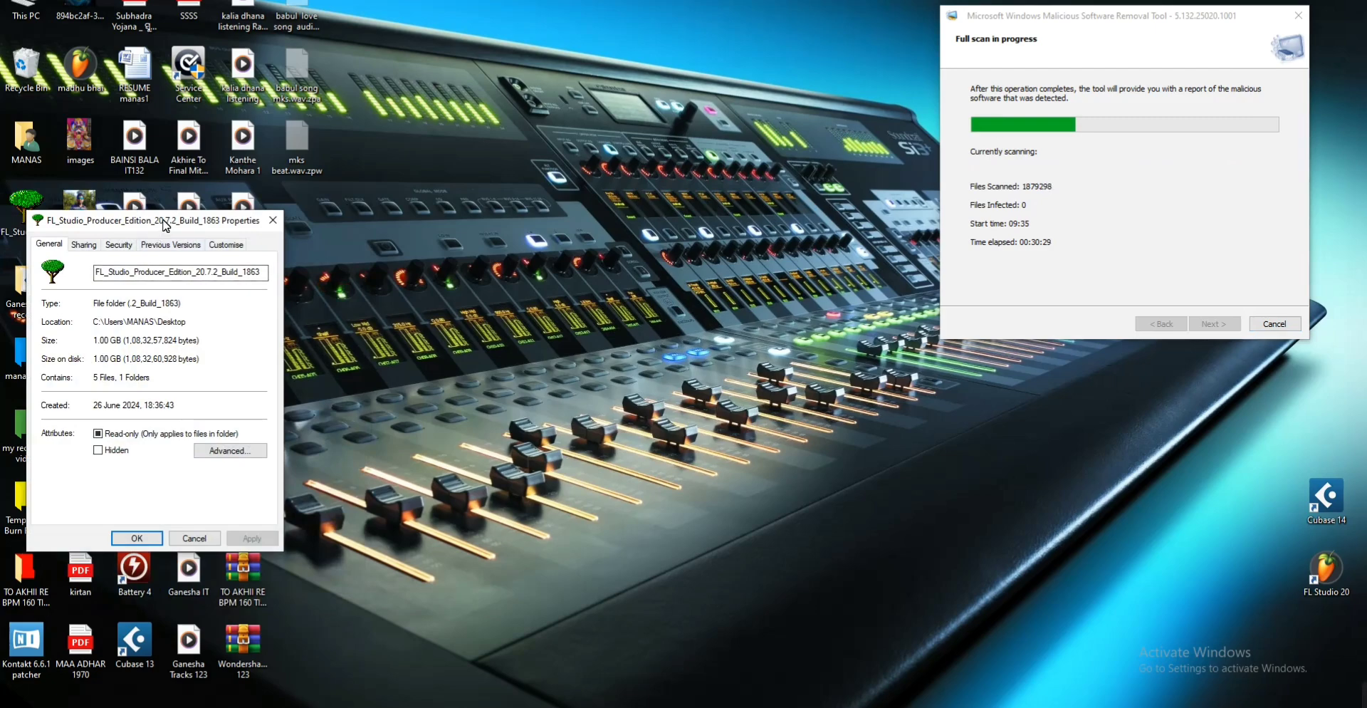
left_click_drag(166, 226, 493, 135)
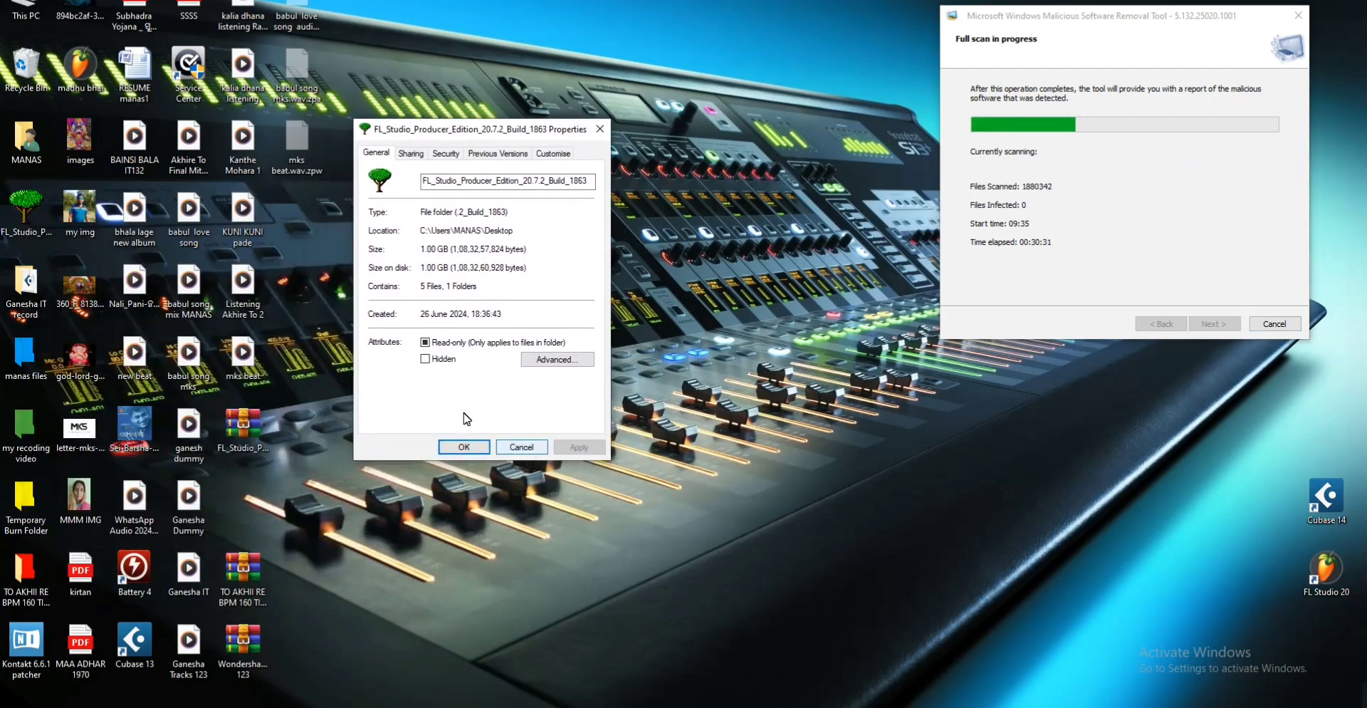
left_click(554, 153)
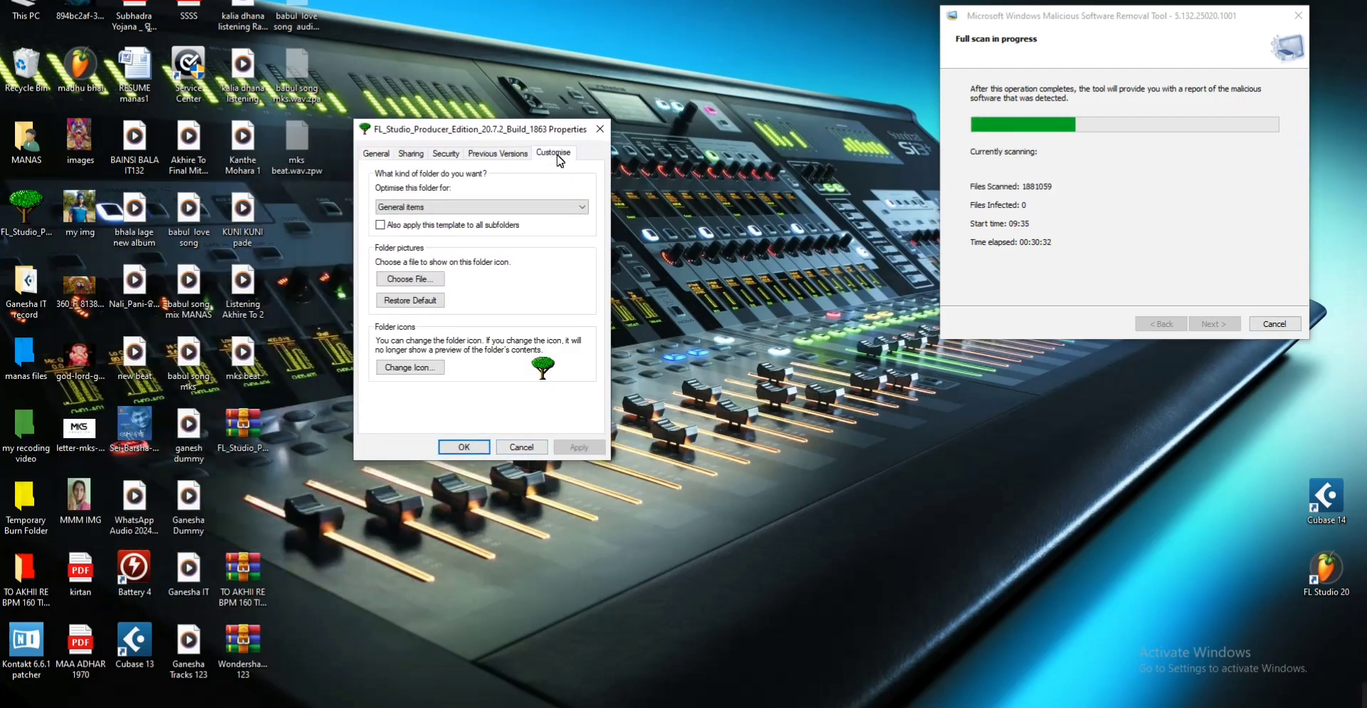
left_click(418, 365)
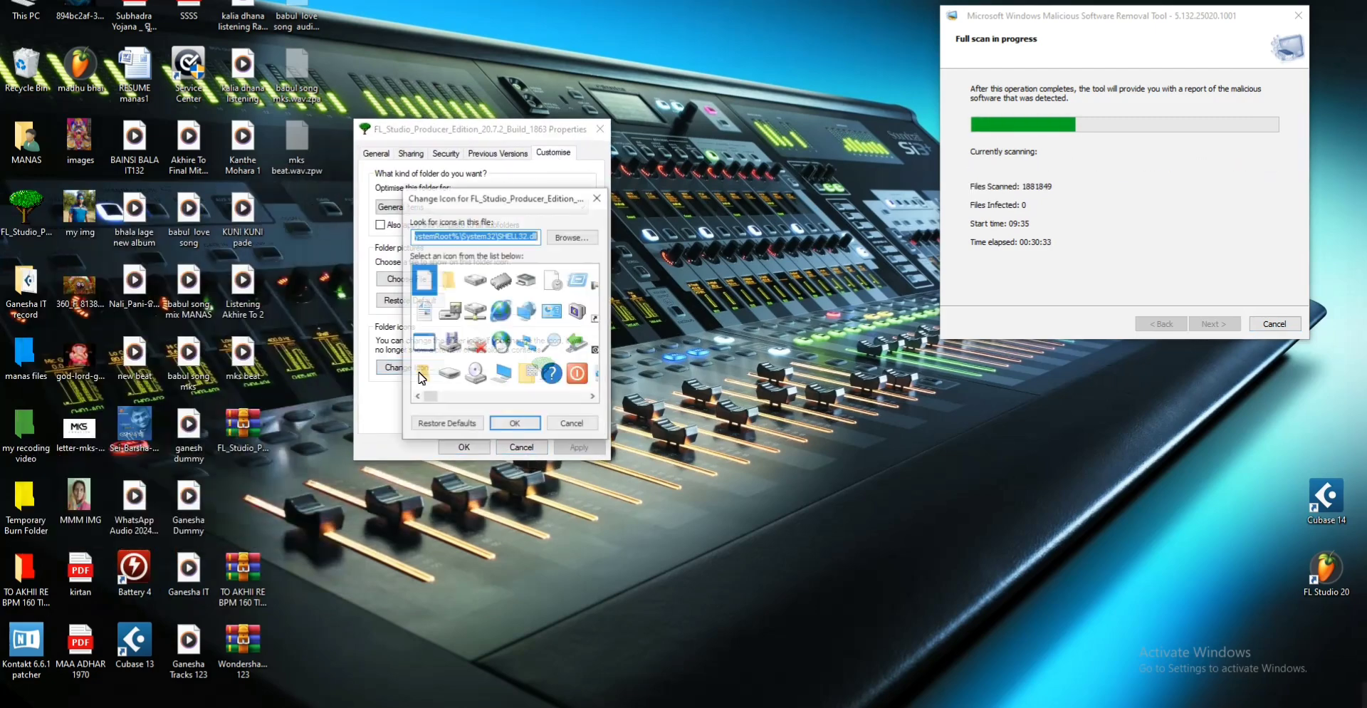
Change the FL Studio folder's icon to the multicoloured blocks from SHELL32.dll, apply it and close the properties.
left_click(594, 397)
left_click(593, 397)
left_click(594, 397)
left_click(593, 397)
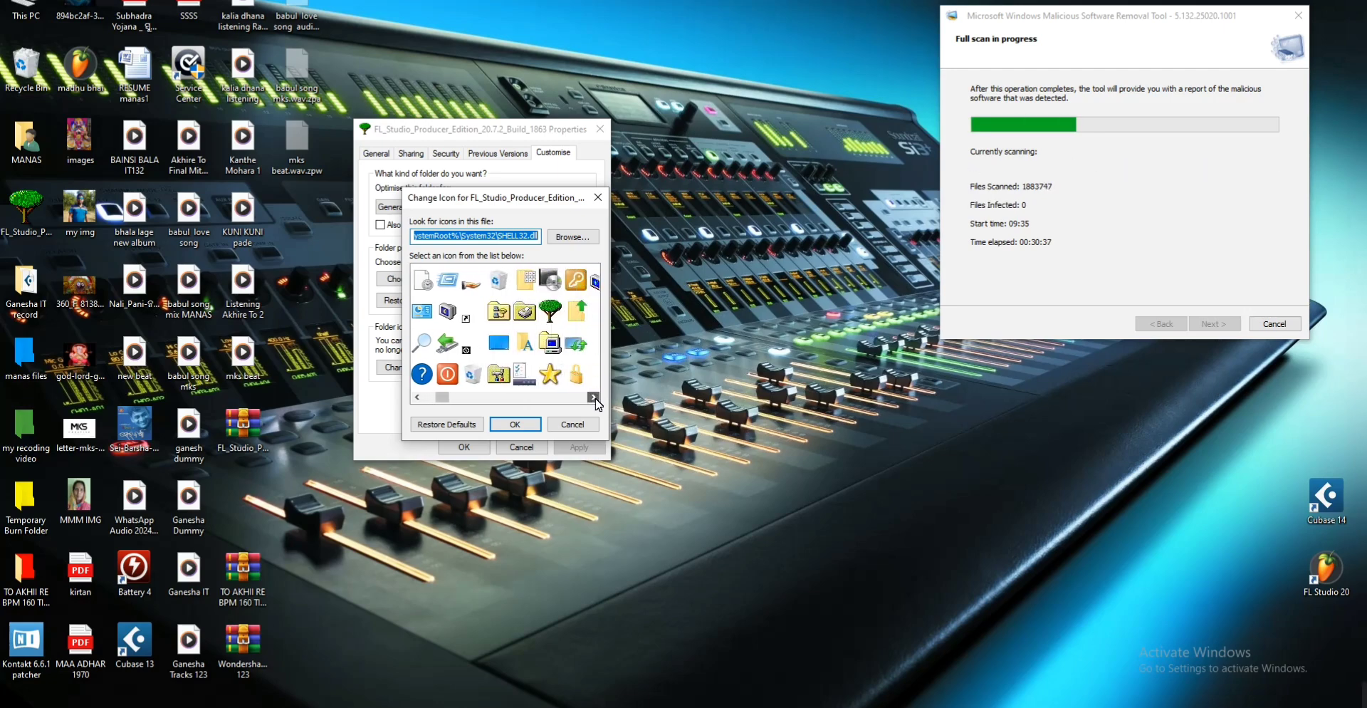
left_click(594, 397)
left_click(593, 397)
left_click(593, 398)
left_click(594, 398)
left_click(593, 397)
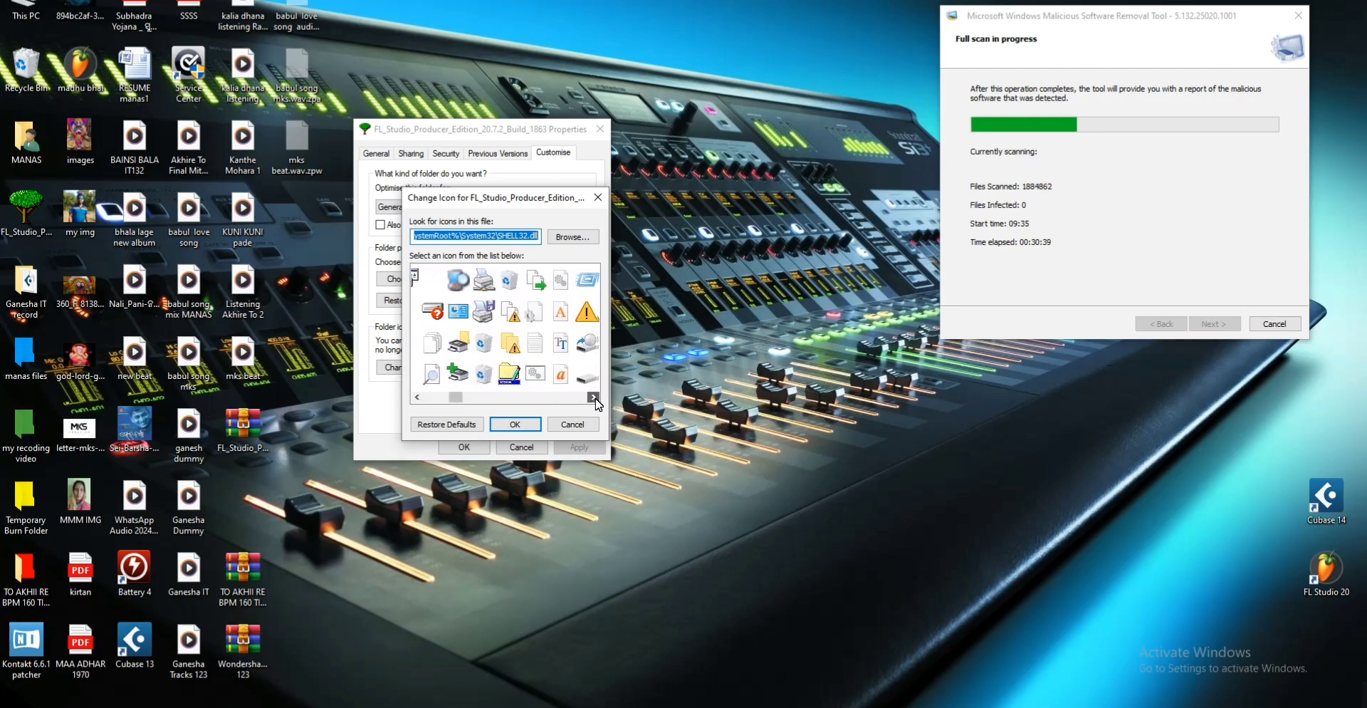
left_click(594, 397)
left_click(594, 397)
left_click(593, 397)
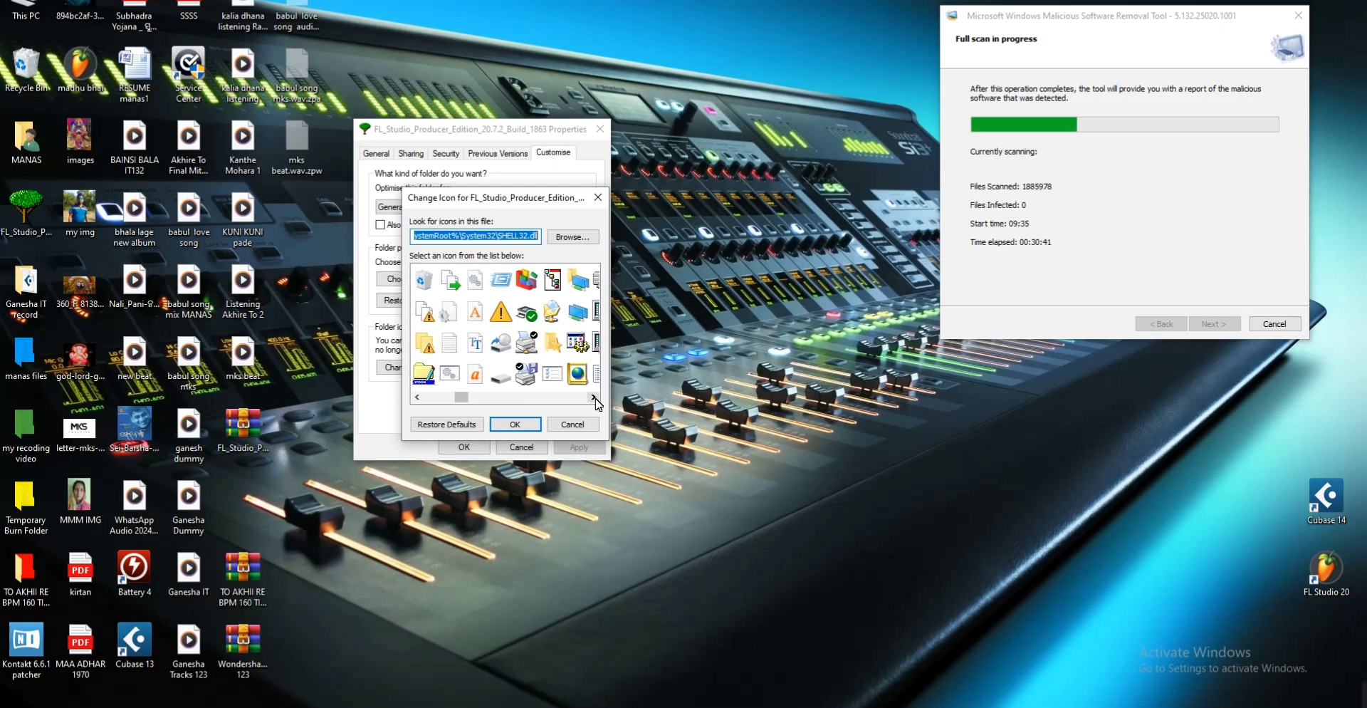
left_click(594, 397)
left_click(593, 397)
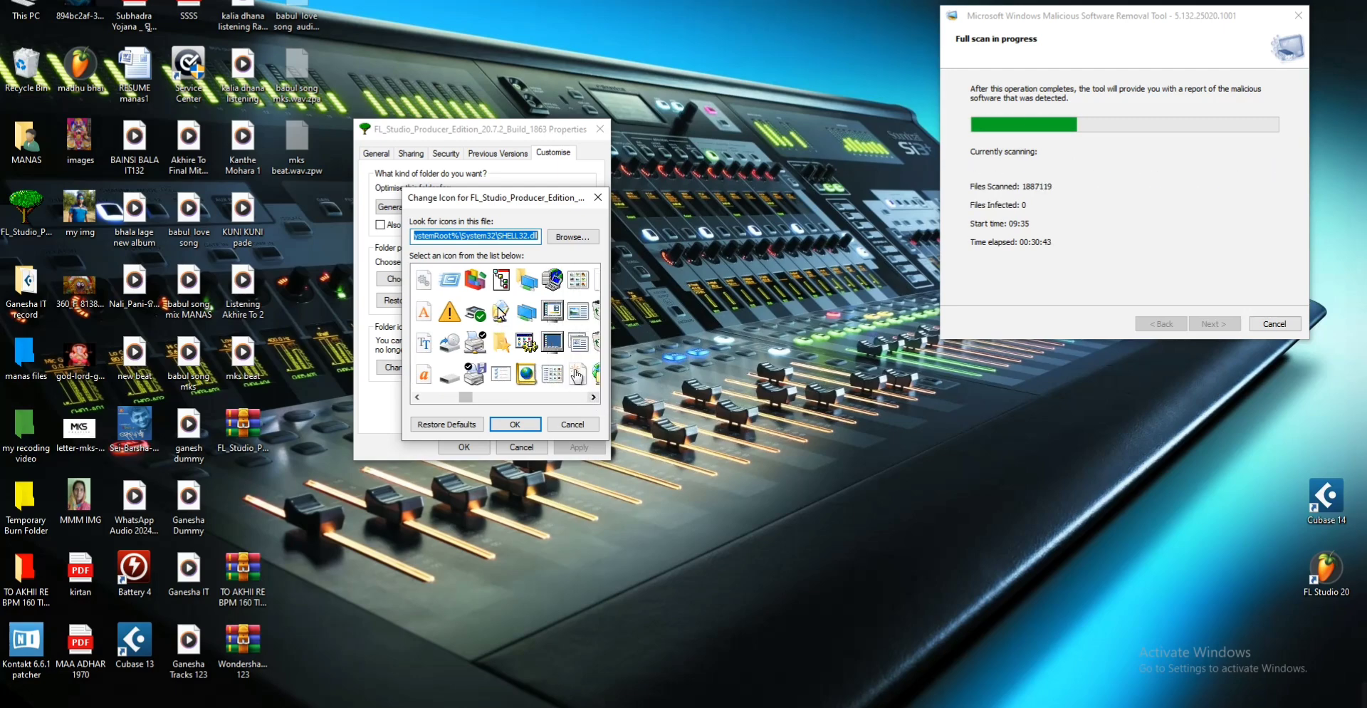
left_click(475, 280)
left_click(530, 425)
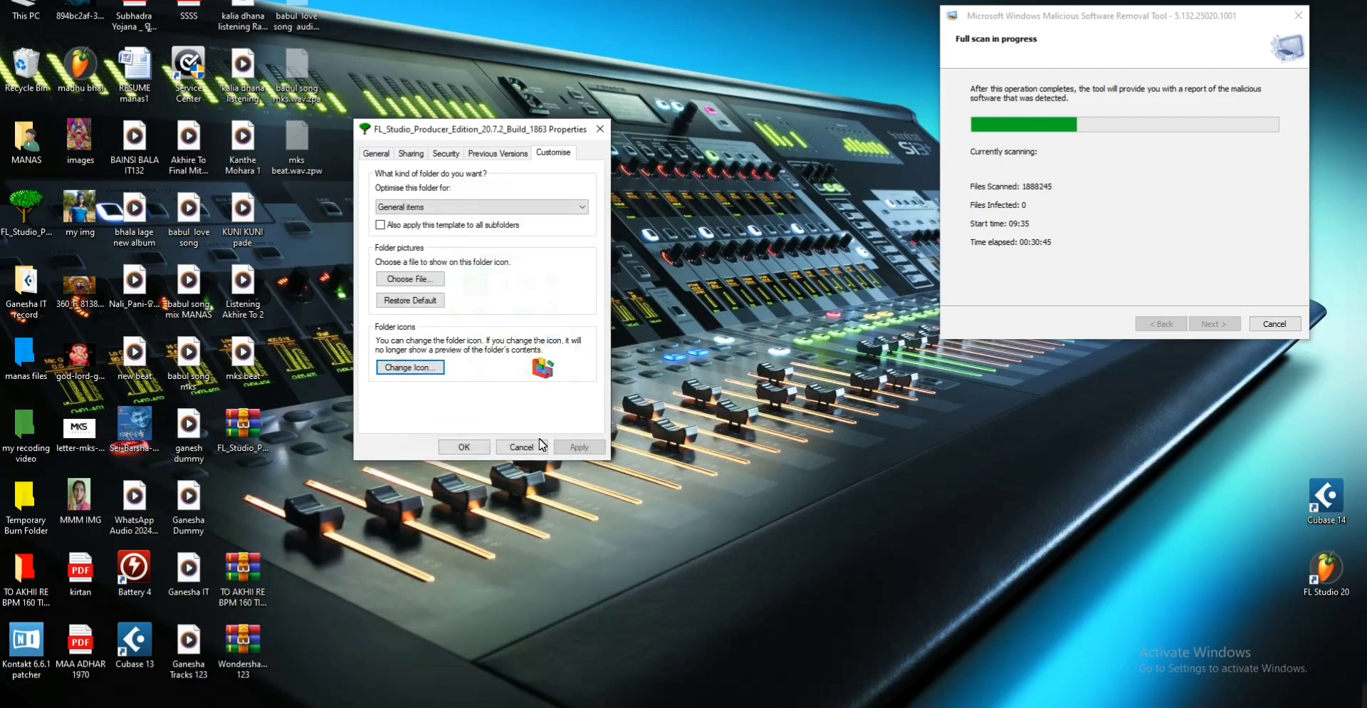
left_click(573, 447)
left_click(482, 448)
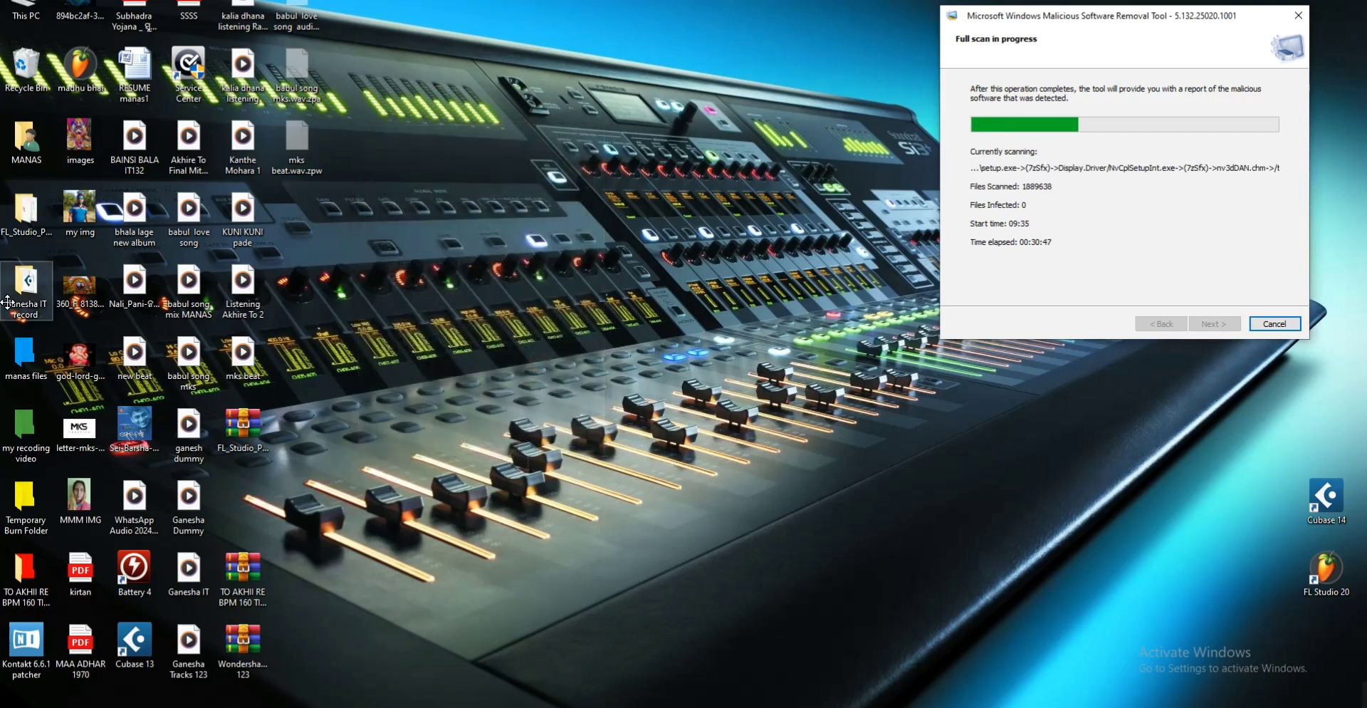
Refresh the desktop to update the FL Studio folder's icon.
right_click(474, 200)
left_click(510, 244)
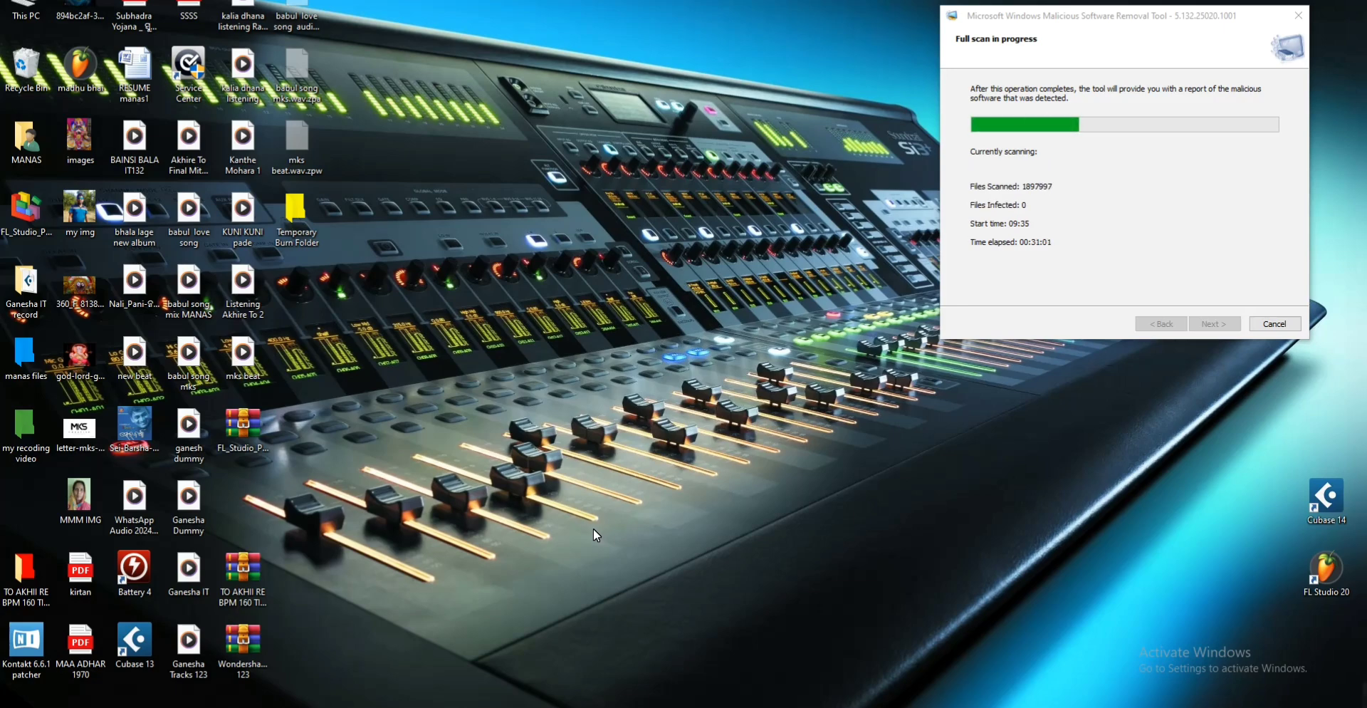
right_click(565, 336)
left_click(599, 379)
Open Notepad from the recent searches and enlarge its window to cover most of the desktop.
key("super+s")
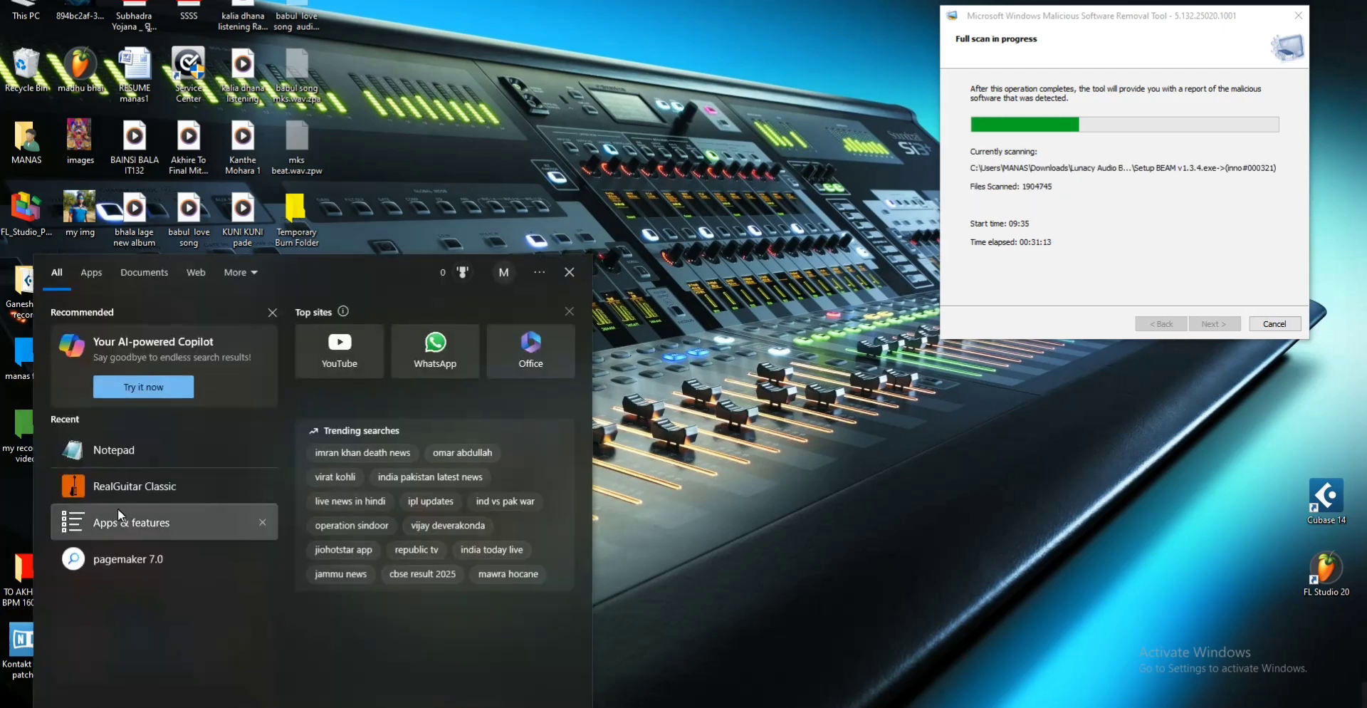
left_click(124, 450)
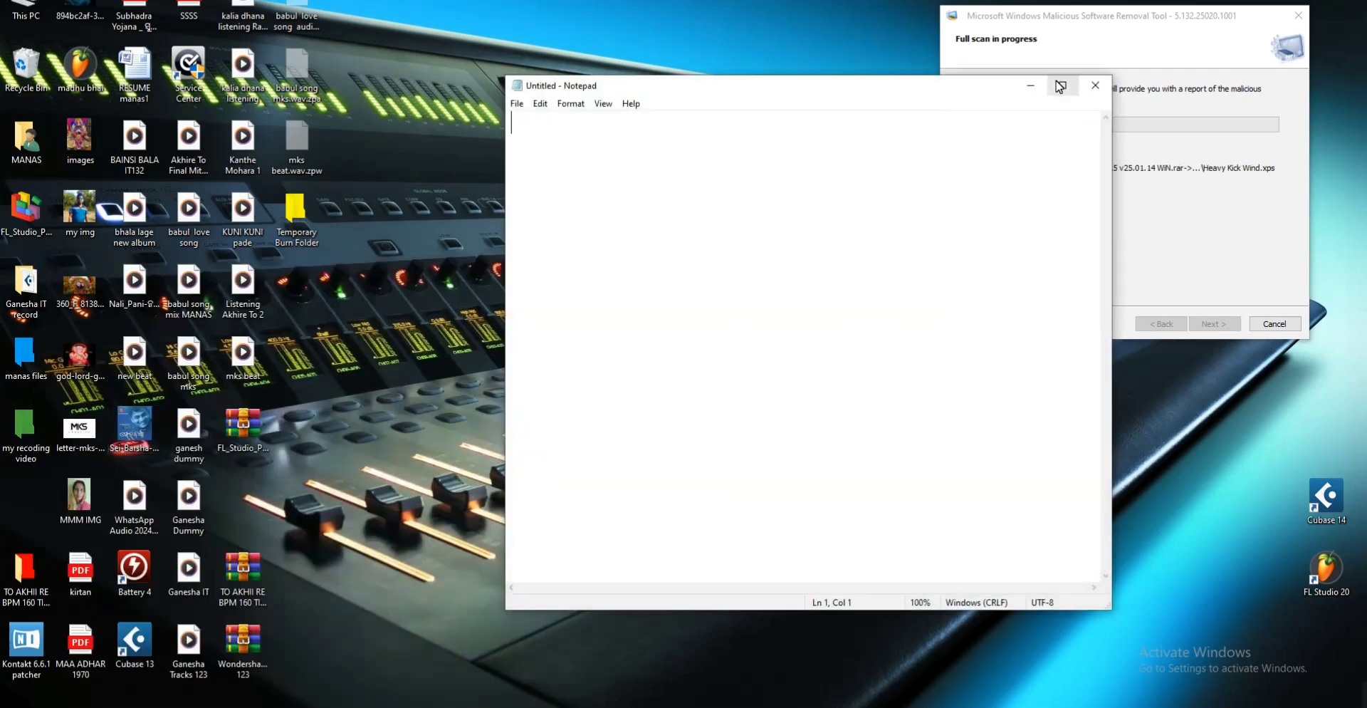
left_click(1059, 84)
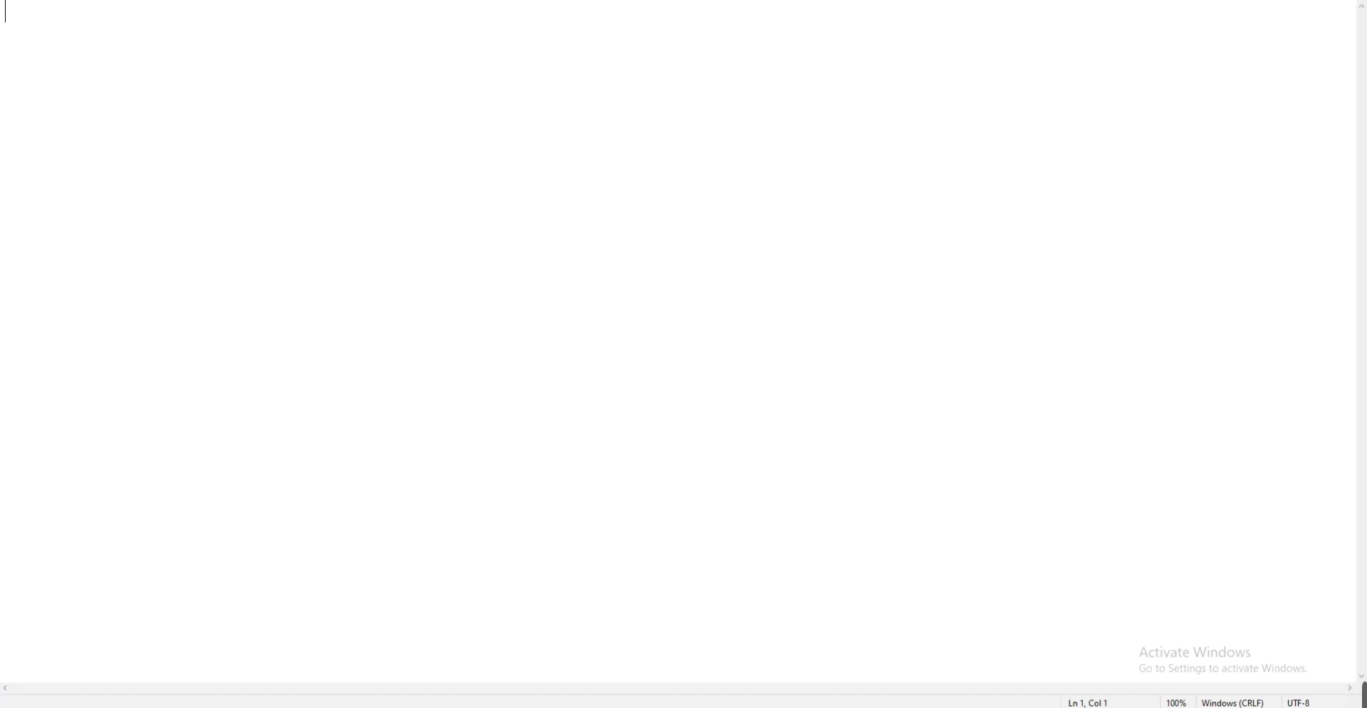
key("super+Down")
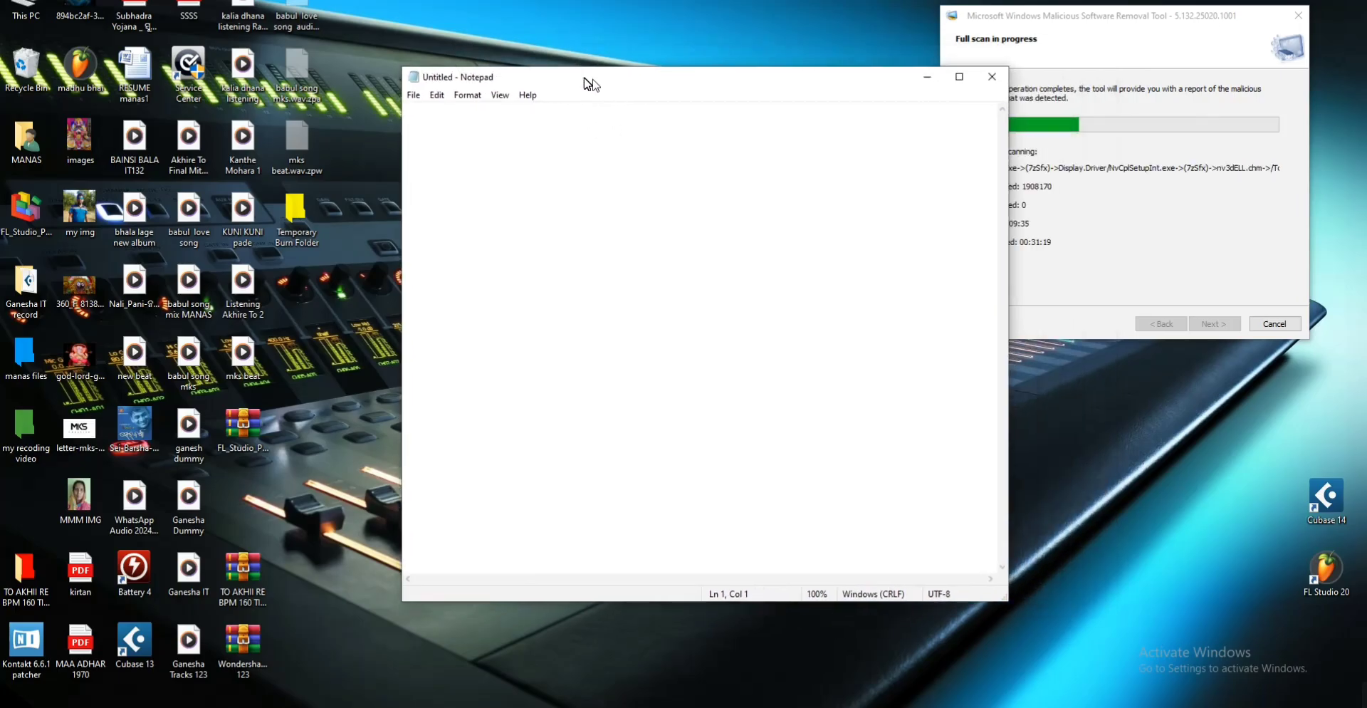
left_click_drag(590, 85, 449, 70)
left_click_drag(873, 600, 1204, 658)
left_click_drag(682, 74, 511, 29)
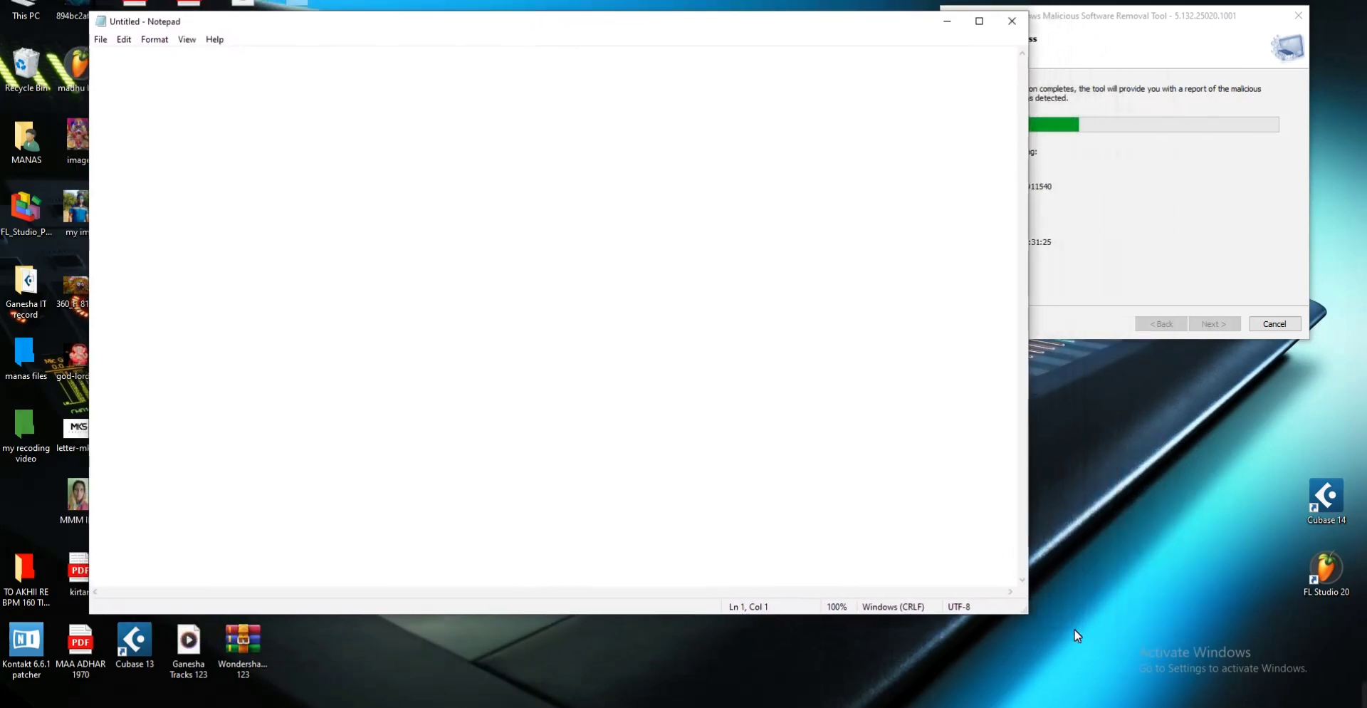
left_click_drag(1027, 613, 1289, 659)
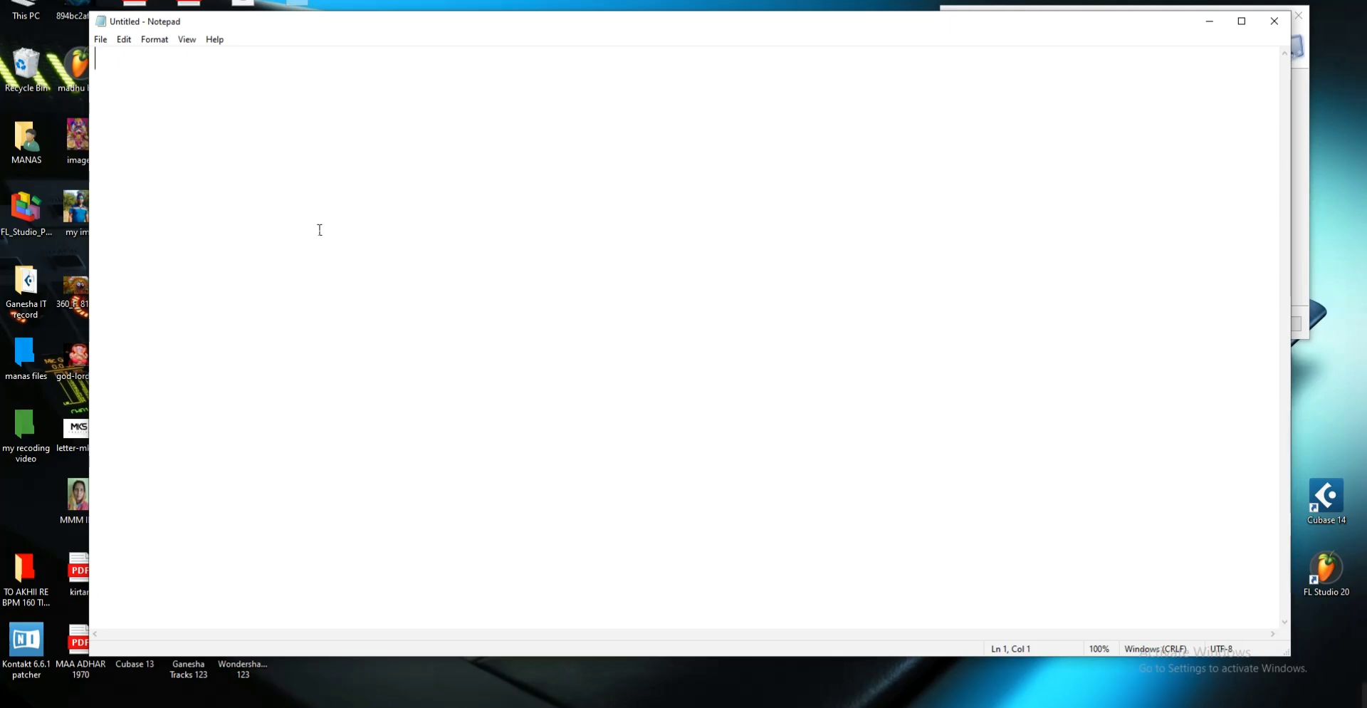
Write a one-line md command in Notepad followed by eight space-separated personal names as the folder names.
type("md hari")
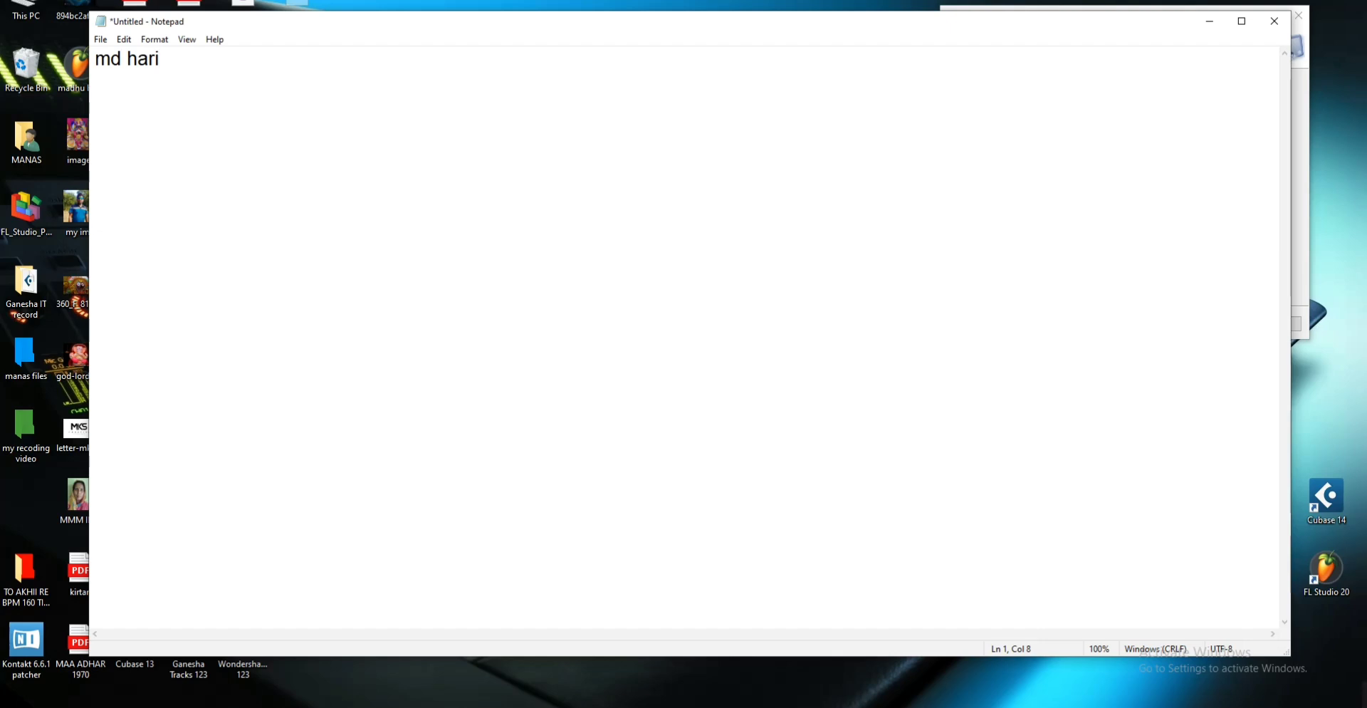
type(" gopal madhu")
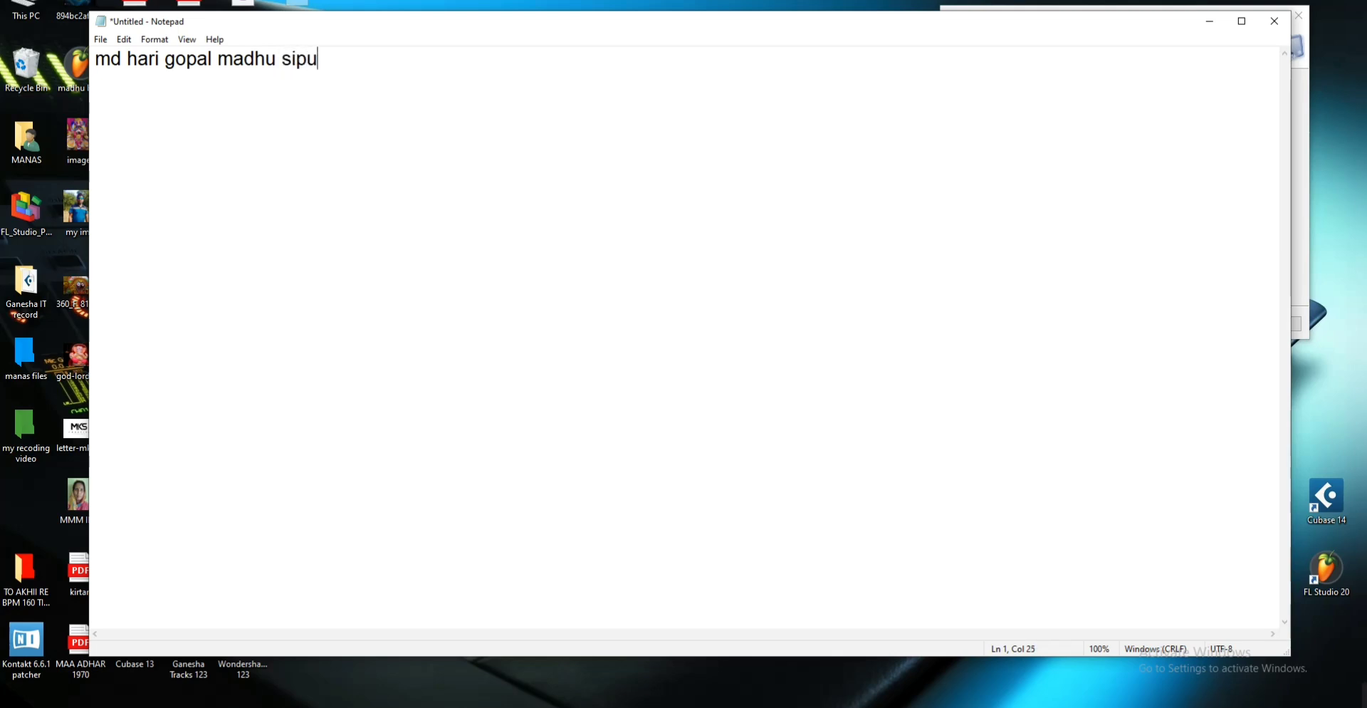
type("sipun gira rinku")
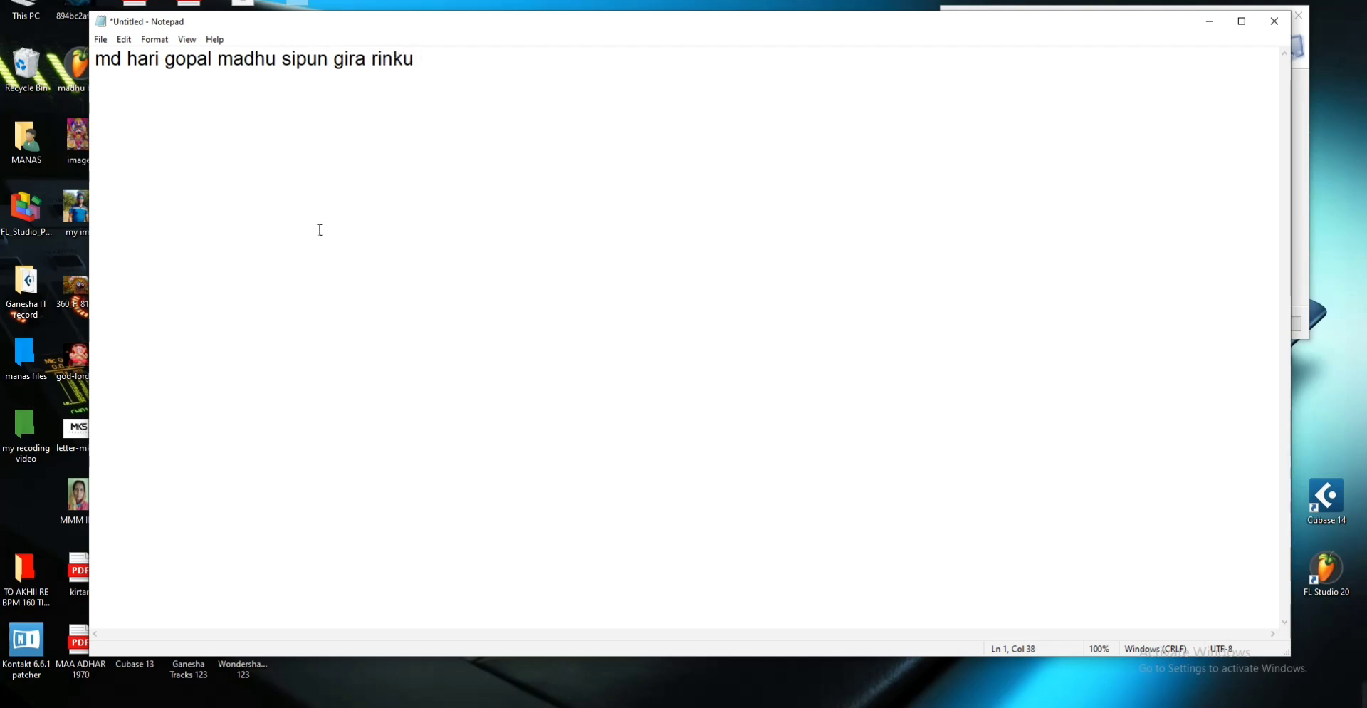
type(" mahanty ratikanta")
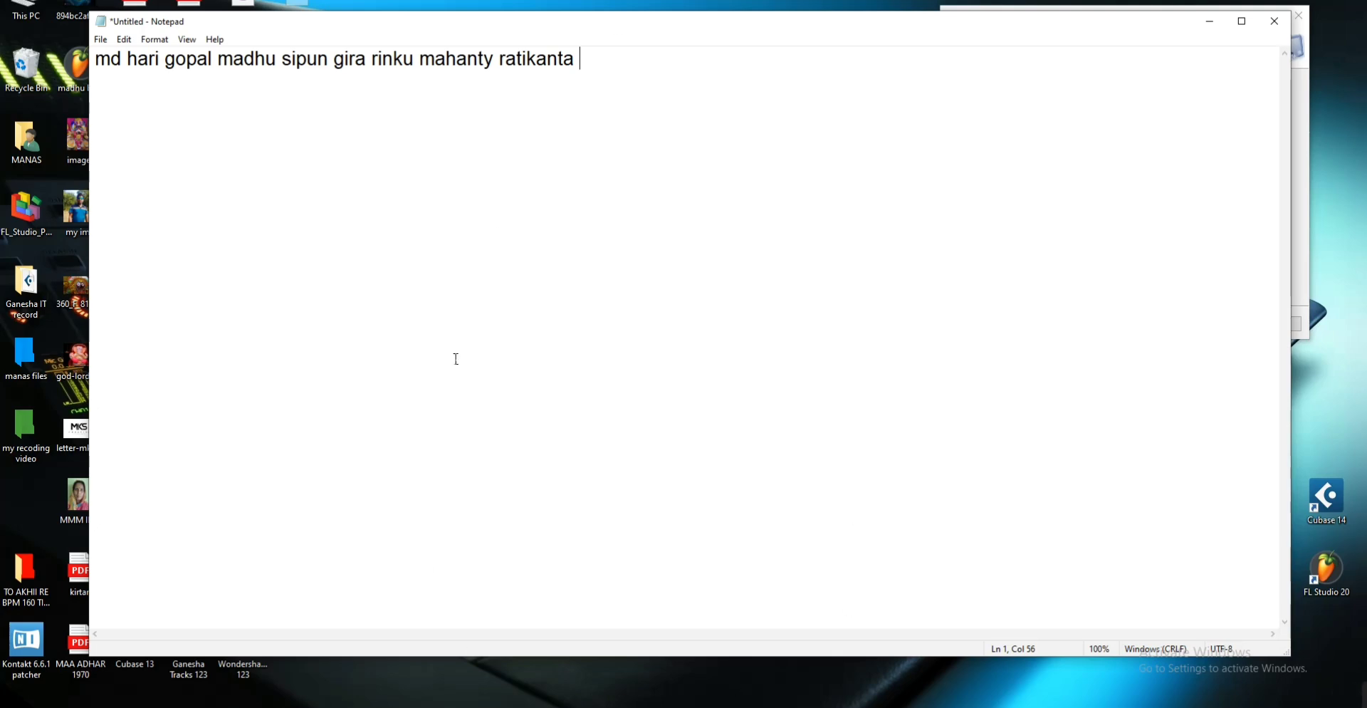
left_click(104, 40)
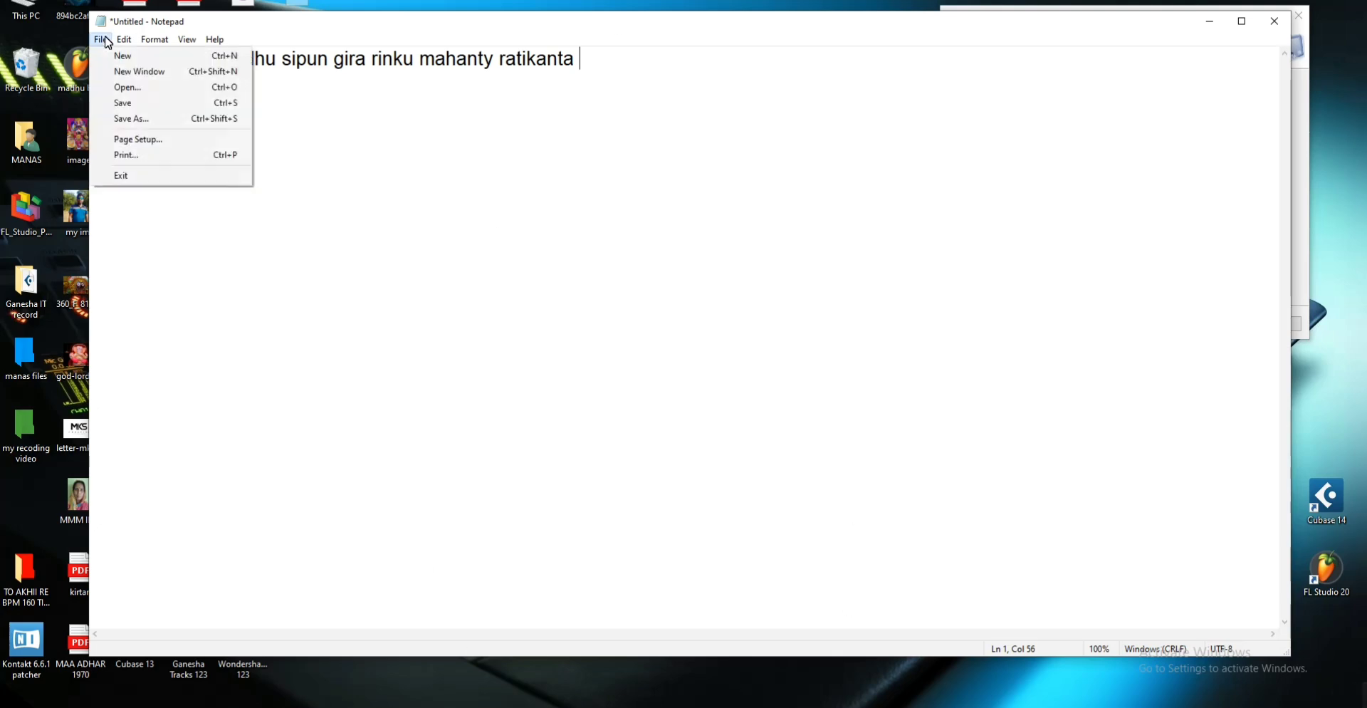
left_click(133, 106)
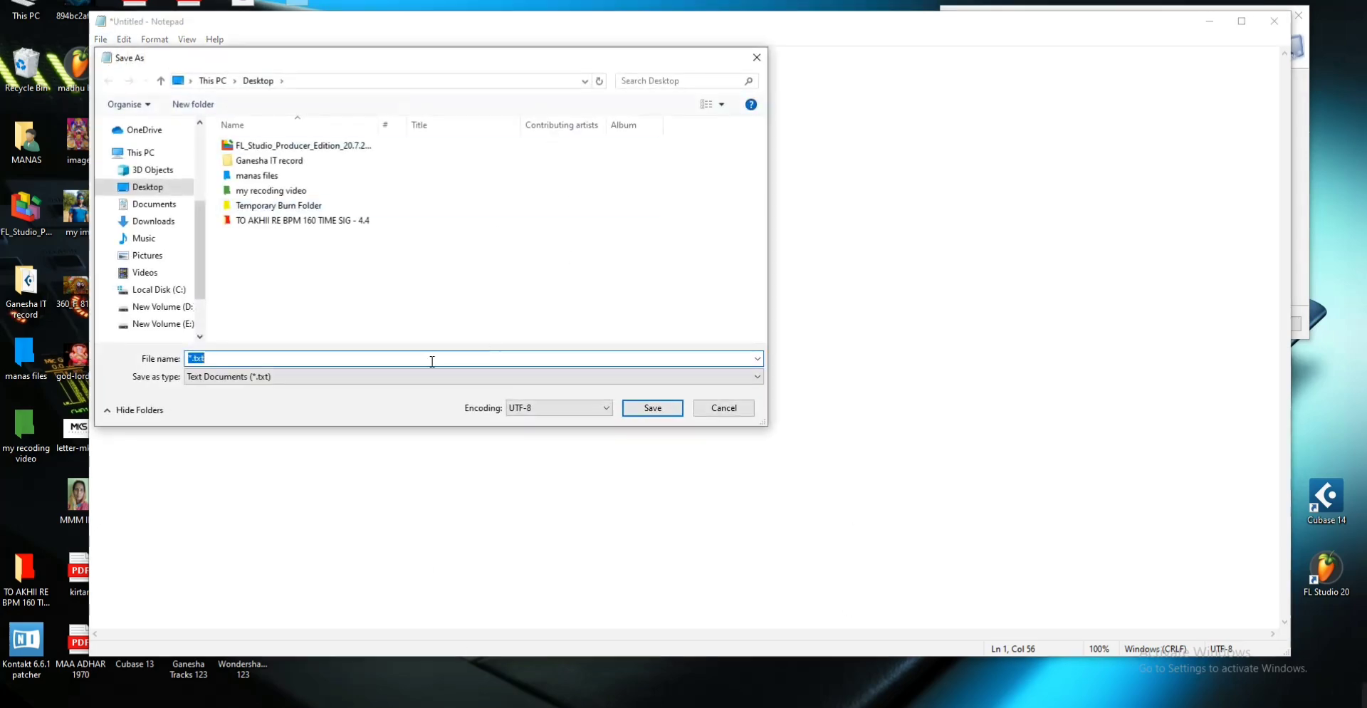
left_click_drag(366, 67, 602, 103)
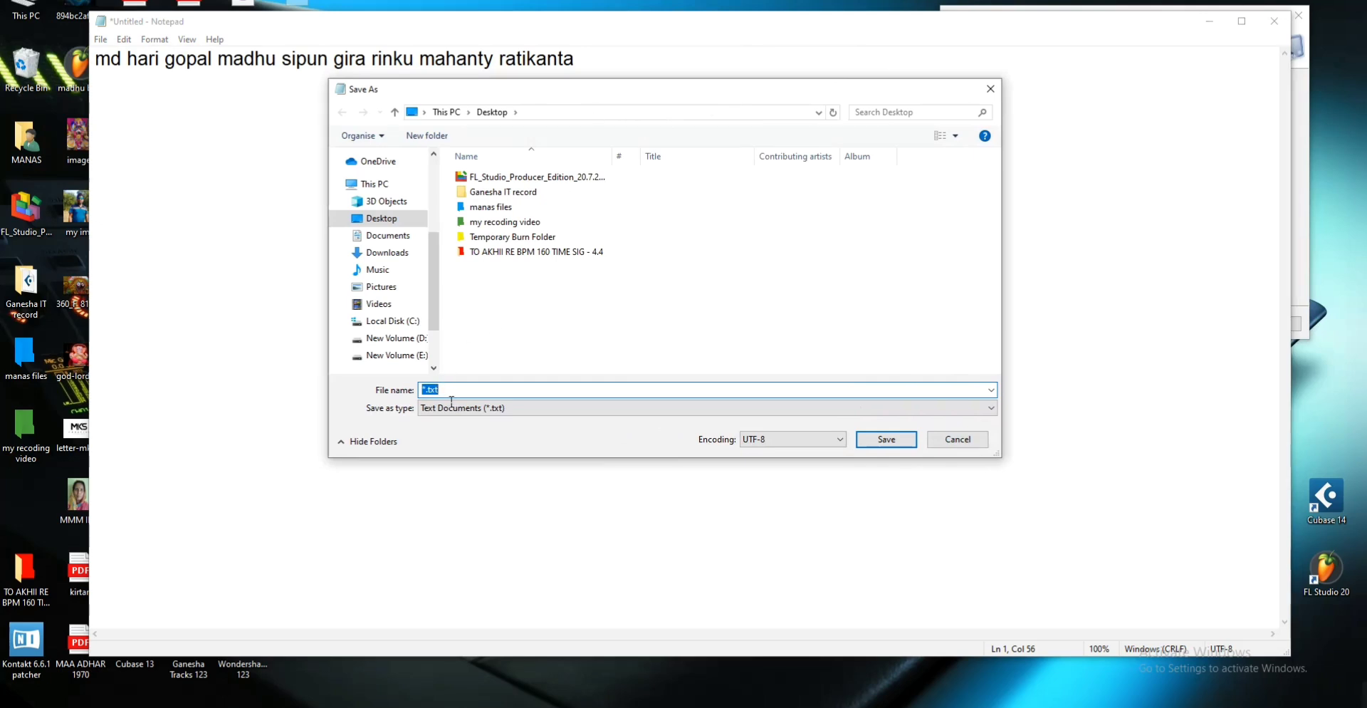
left_click(960, 439)
left_click(1209, 25)
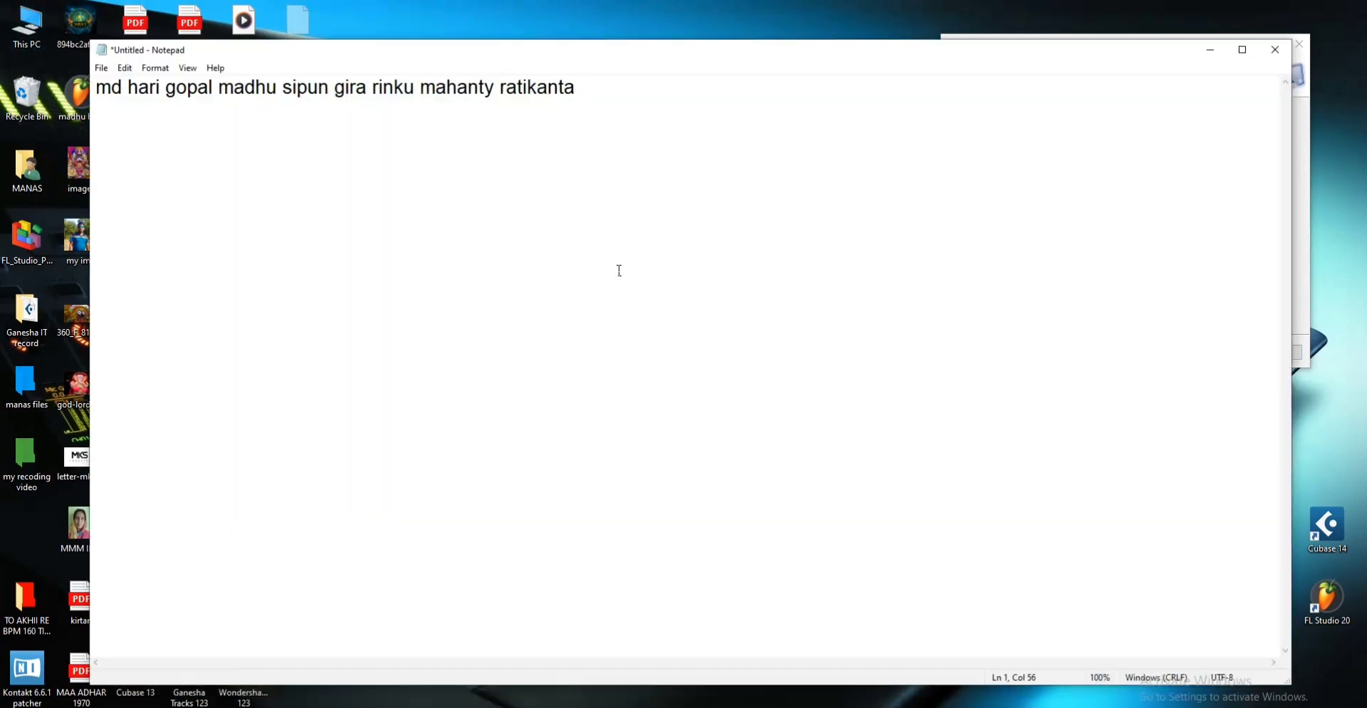
Save the Notepad file to the Desktop as gh.bat and close Notepad.
left_click(106, 73)
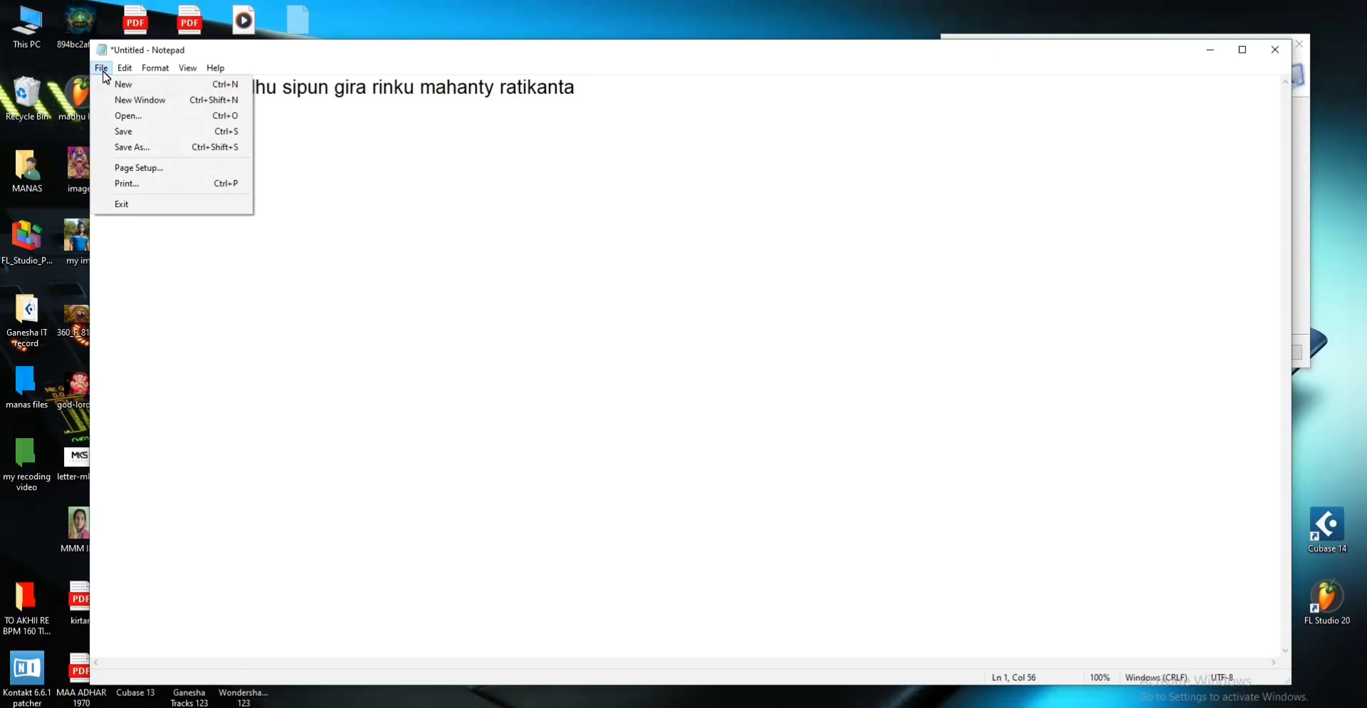
left_click(134, 131)
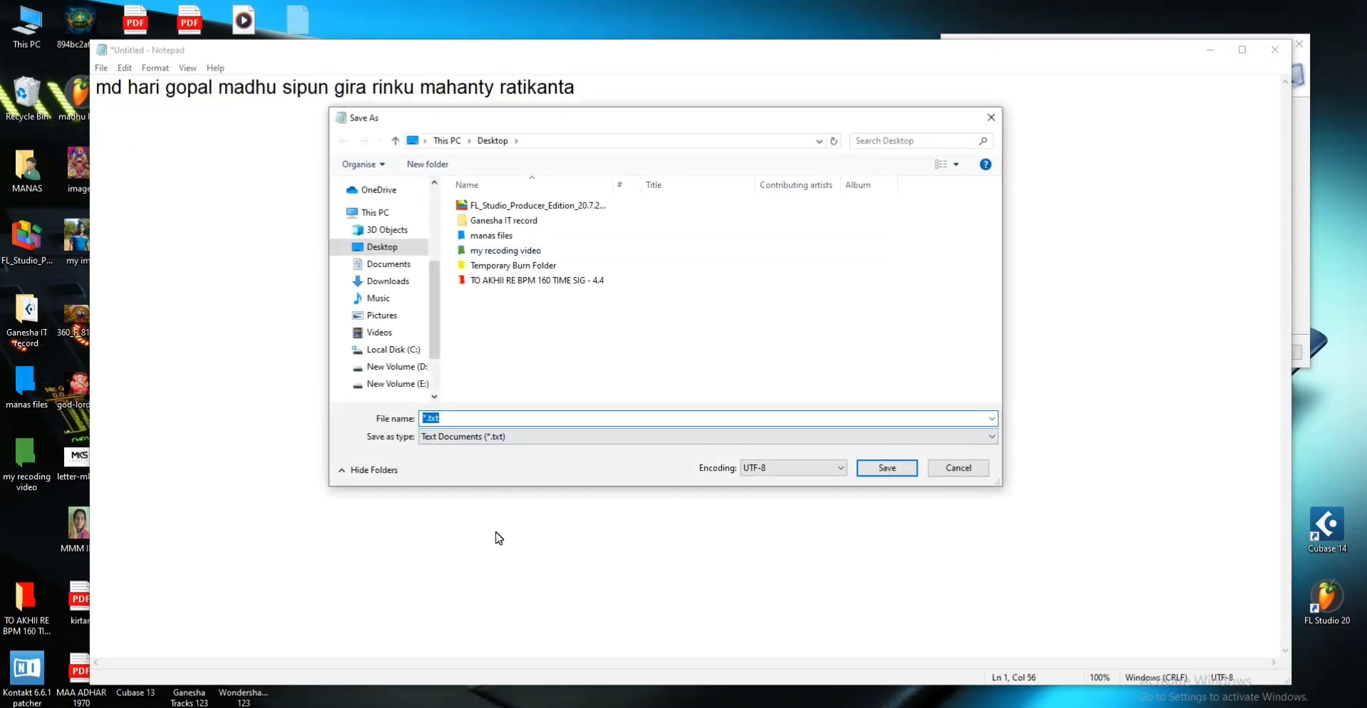
type("gh")
type(".bat")
left_click(887, 467)
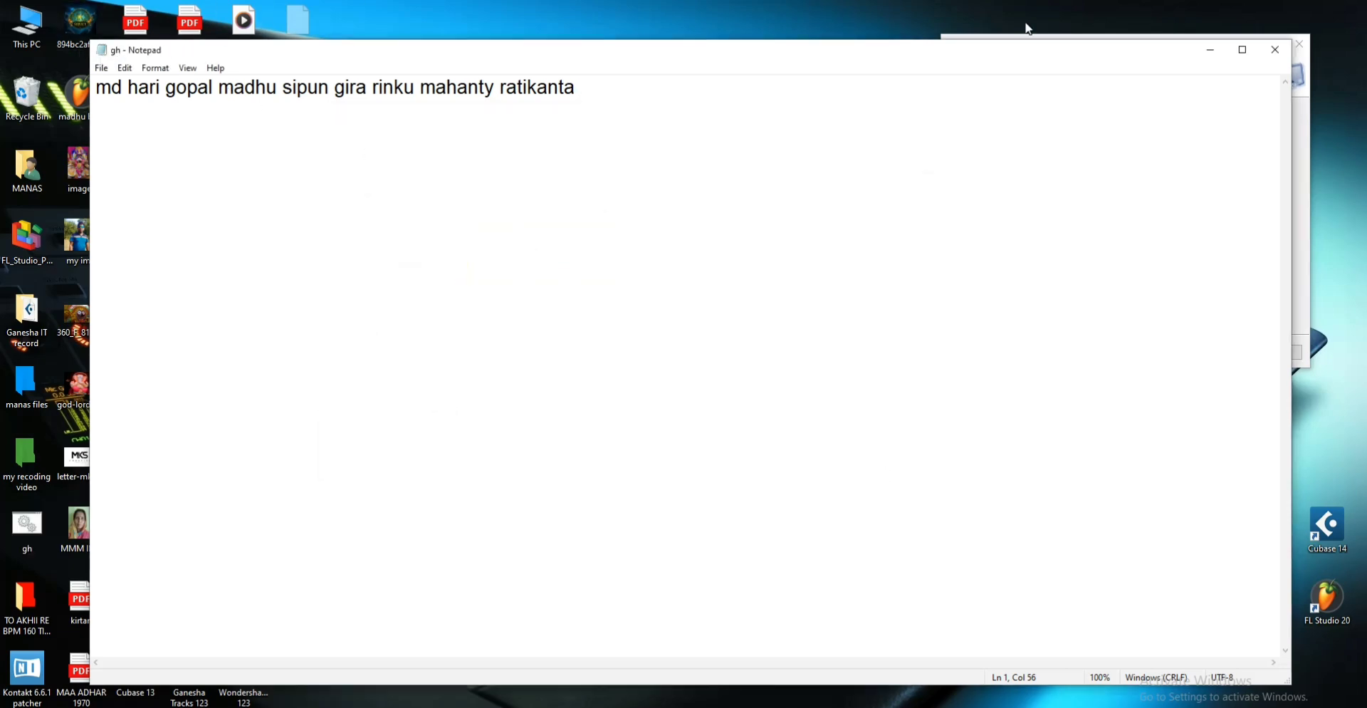
left_click(1278, 50)
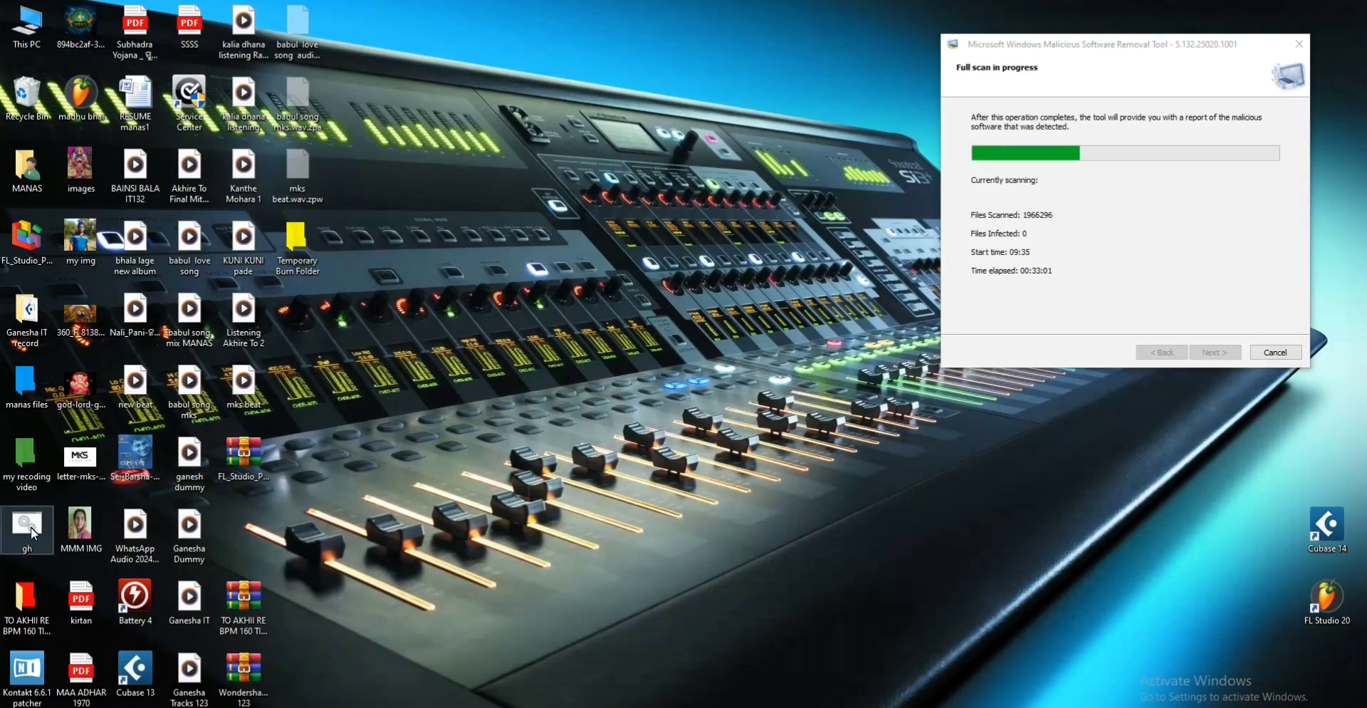
Move the gh batch file to the free spot beside the Wondersha... 123 archive and run it to create the folders.
left_click_drag(31, 526, 316, 652)
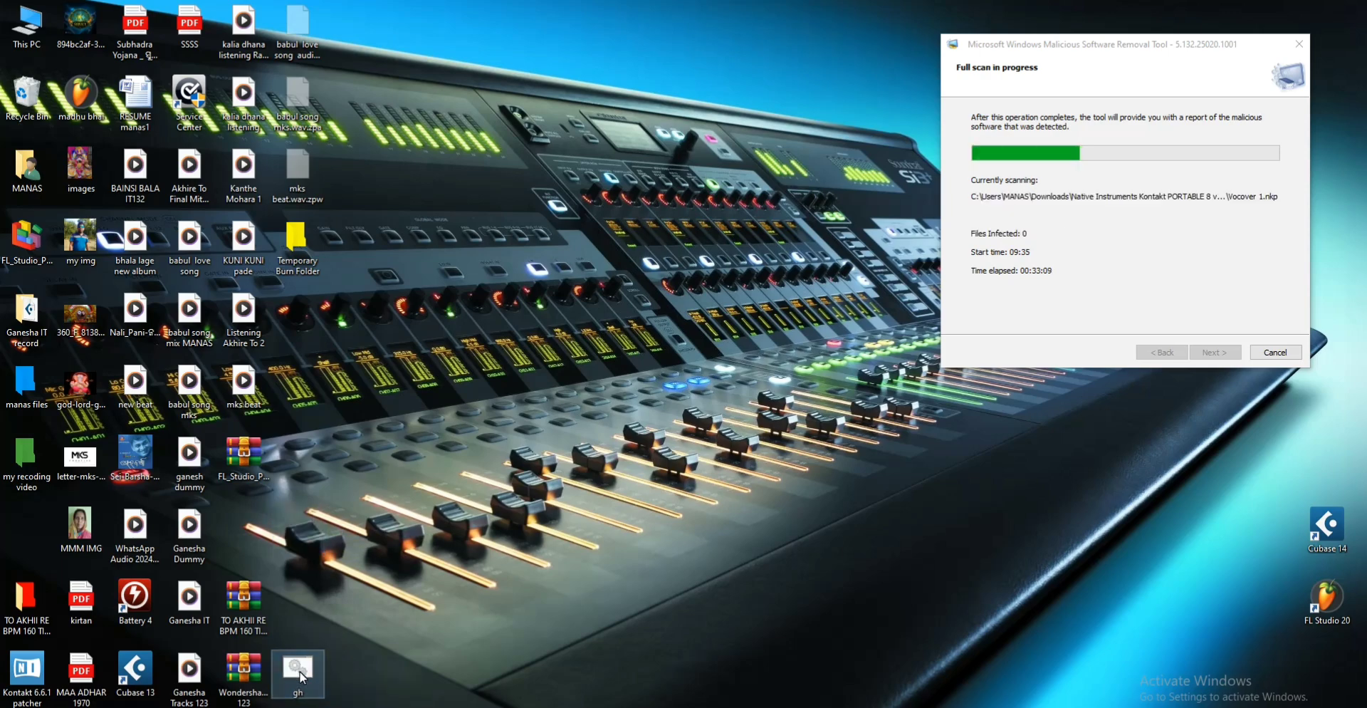
left_click(356, 255)
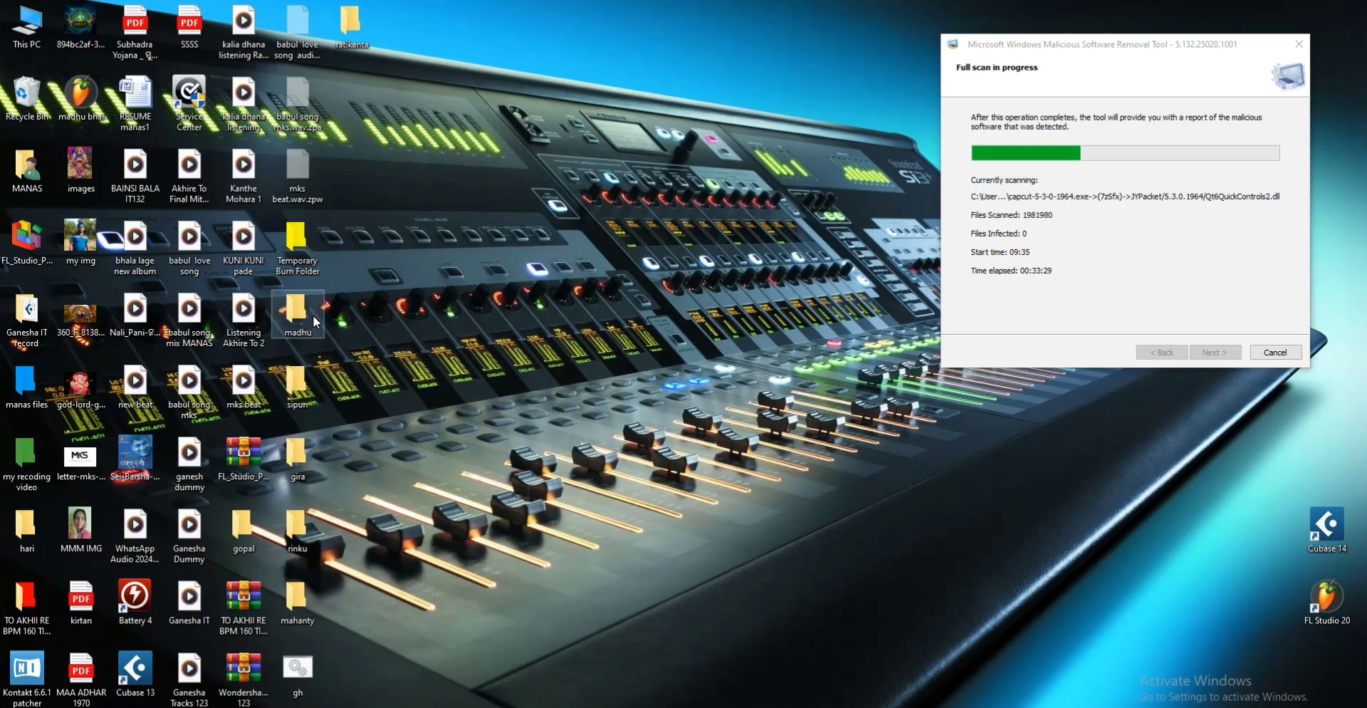
Delete the gh batch file and all the folders it created from the desktop, and refresh the desktop.
left_click_drag(275, 285, 328, 691)
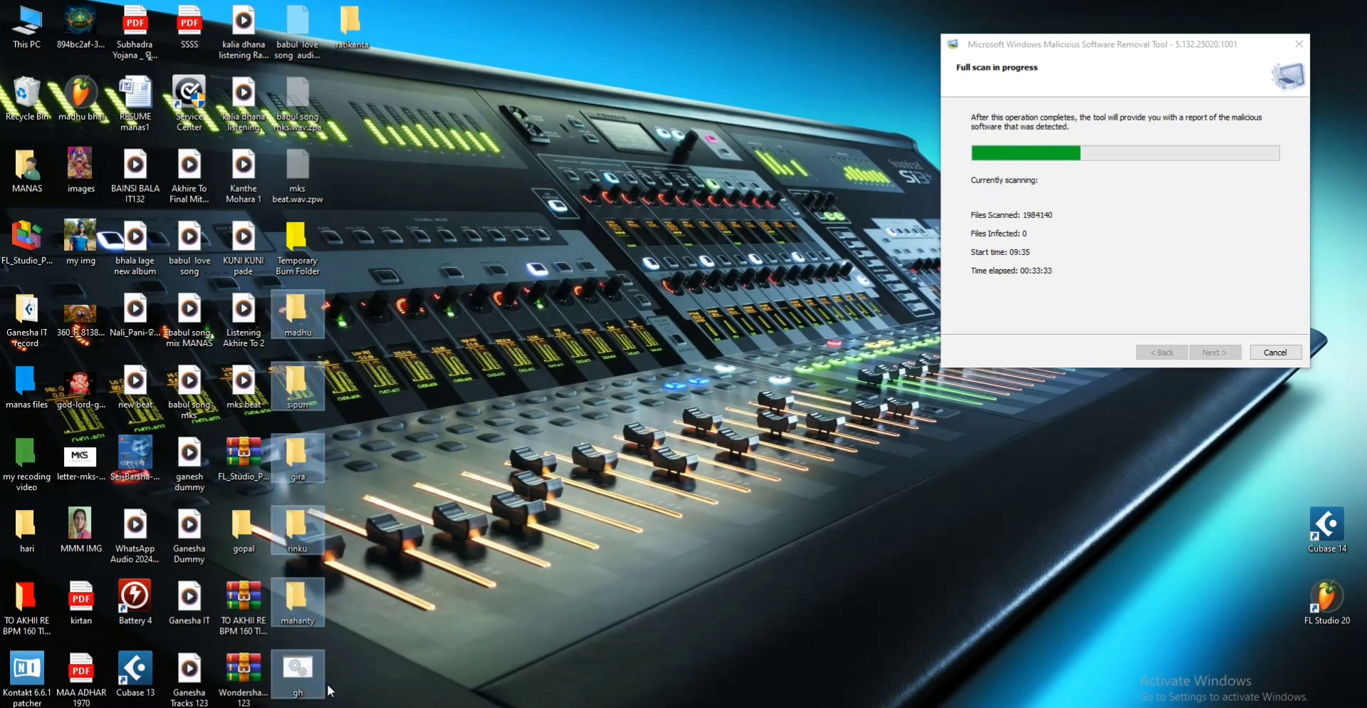
key("Delete")
left_click(243, 530)
key("Delete")
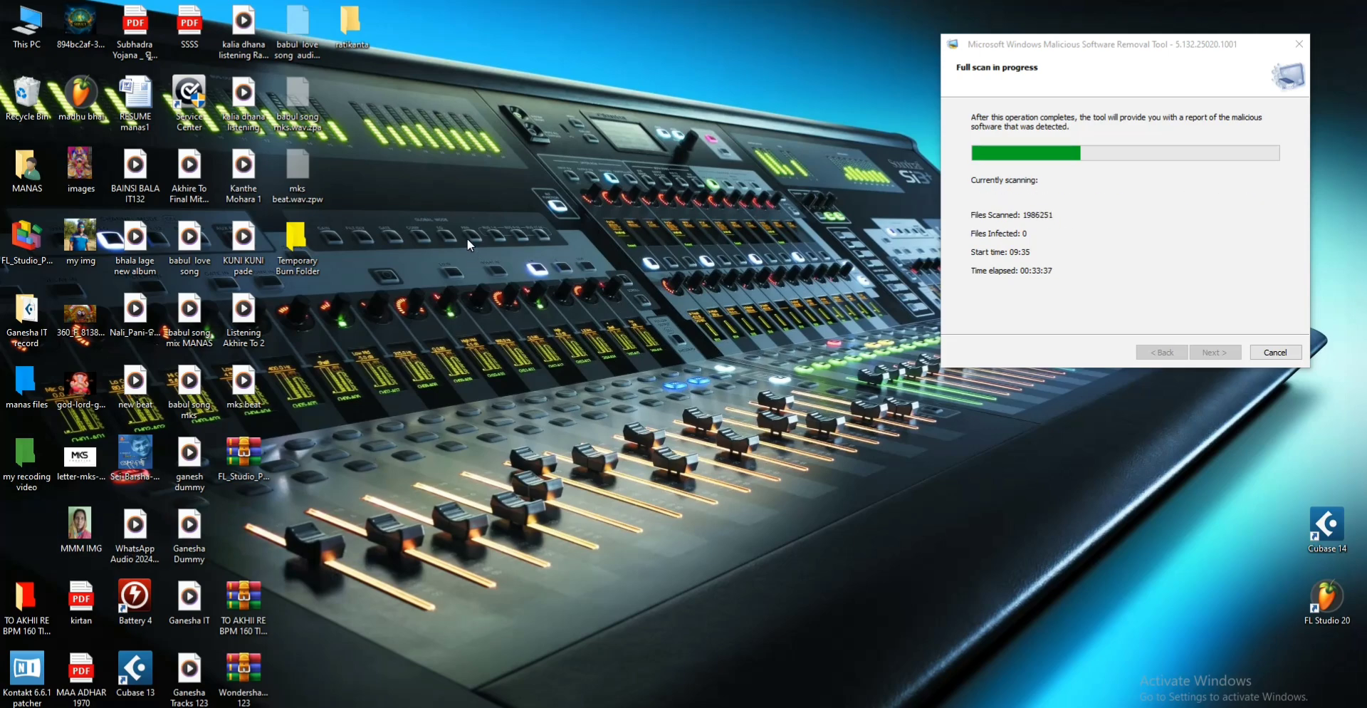
left_click(349, 19)
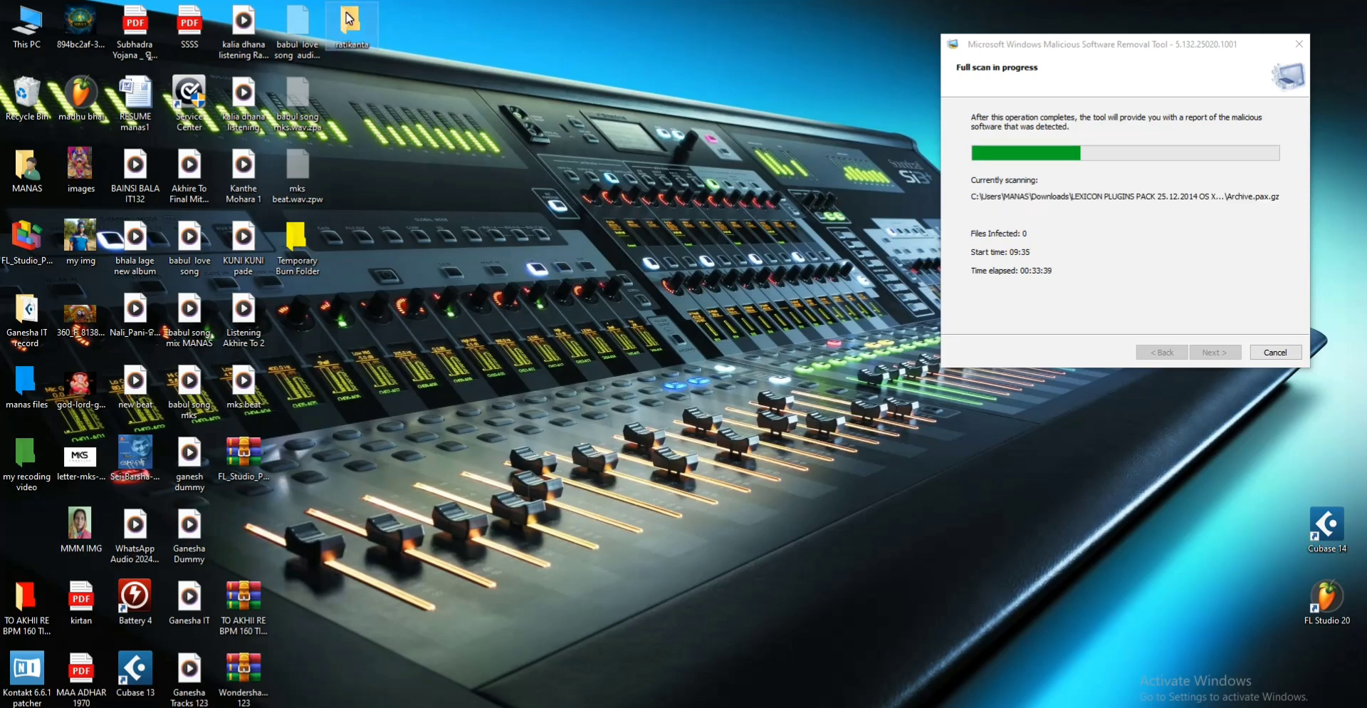
key("Delete")
right_click(418, 147)
left_click(458, 191)
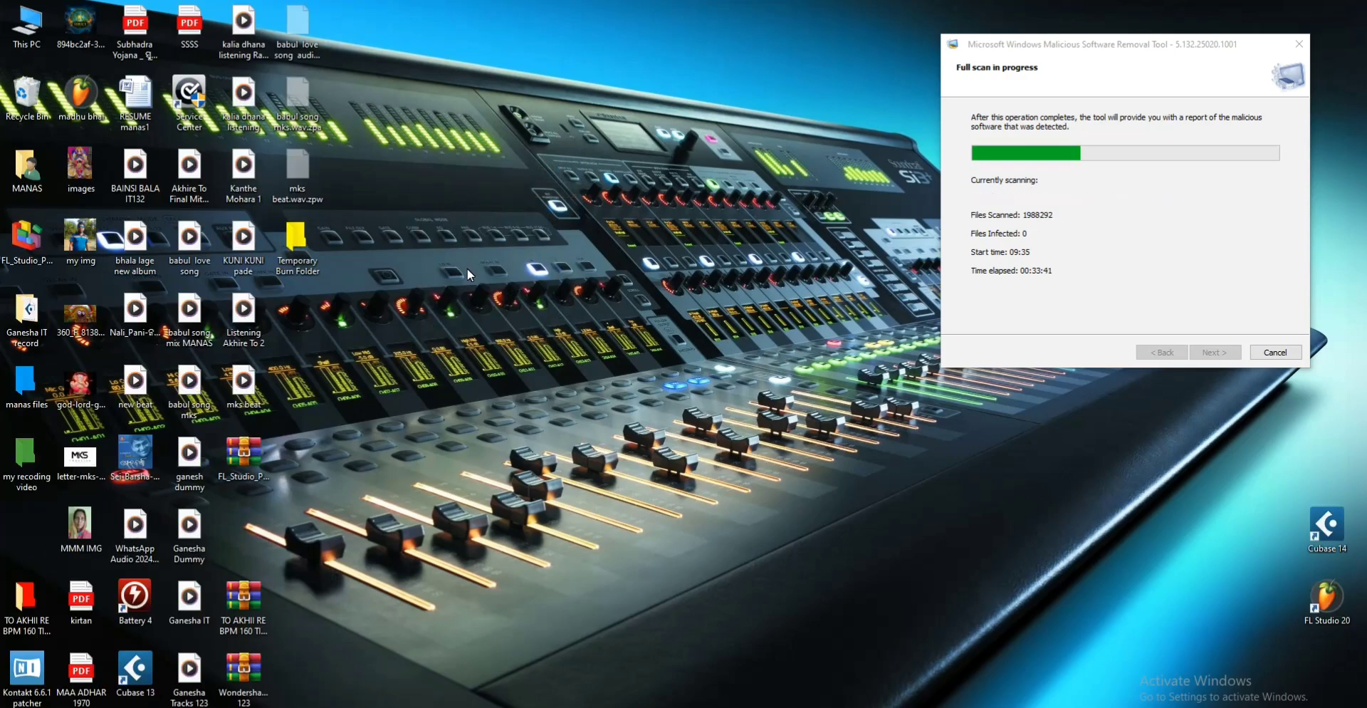
right_click(476, 316)
left_click(501, 360)
right_click(444, 323)
left_click(487, 367)
Try to empty the Recycle Bin and refresh the desktop again.
right_click(30, 98)
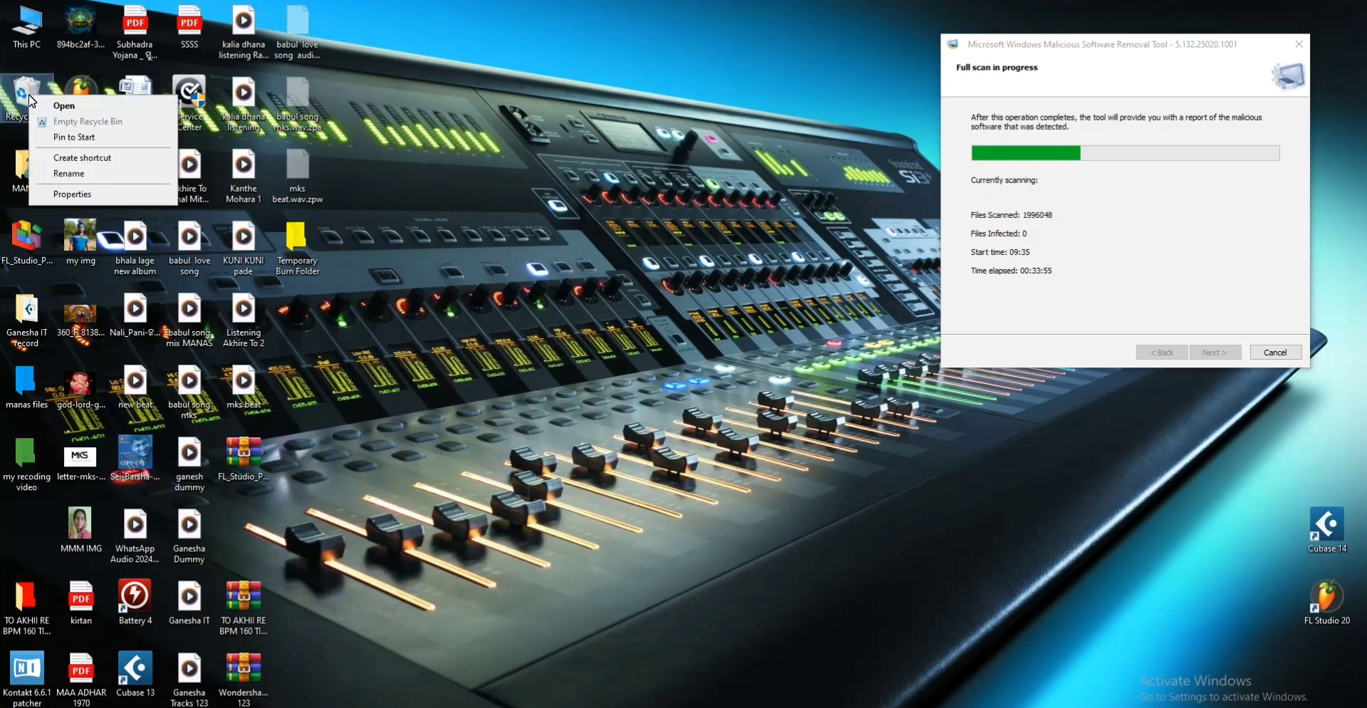
left_click(87, 121)
left_click(732, 394)
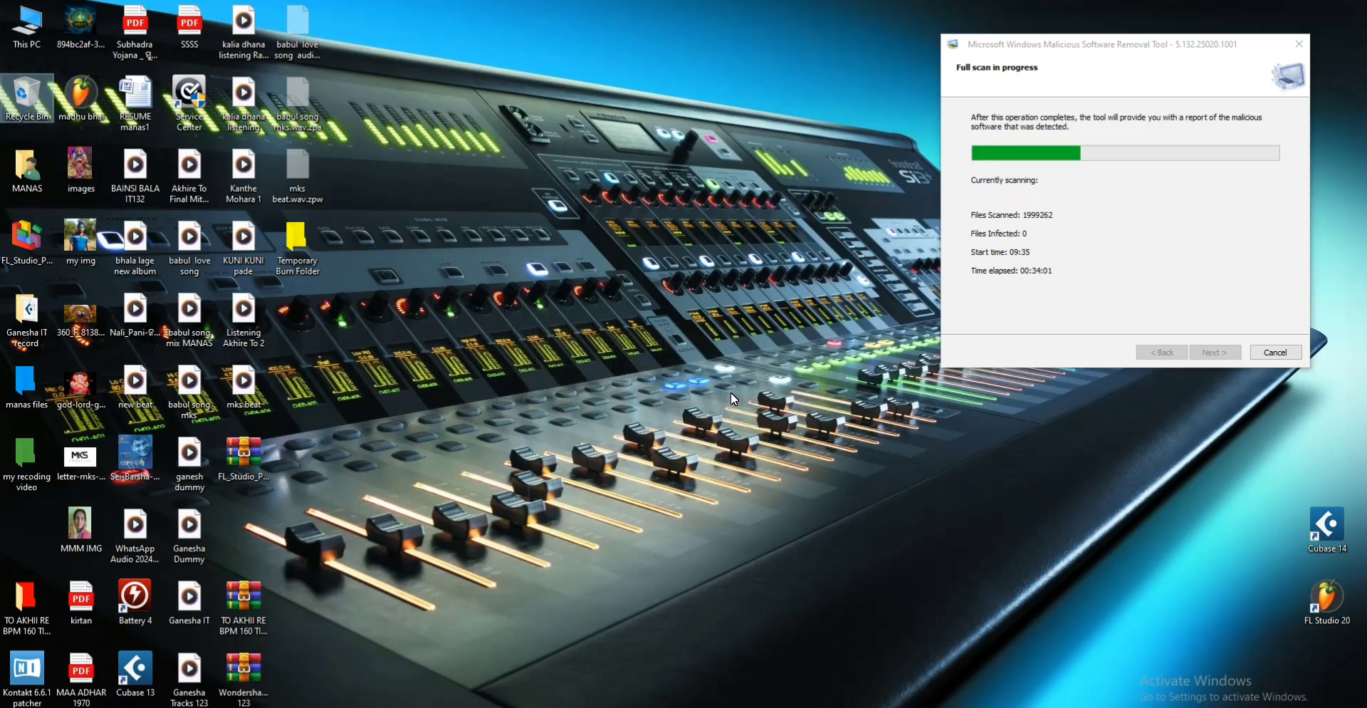
right_click(623, 317)
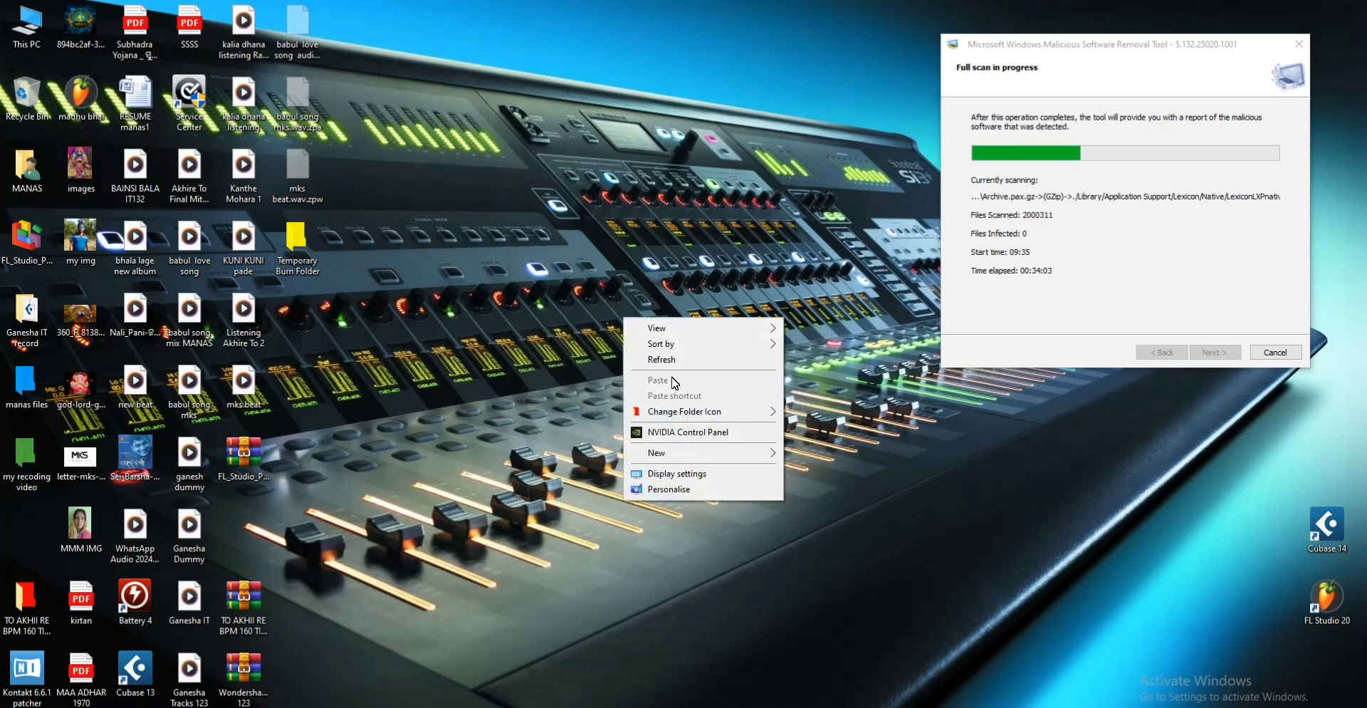
left_click(663, 360)
right_click(629, 302)
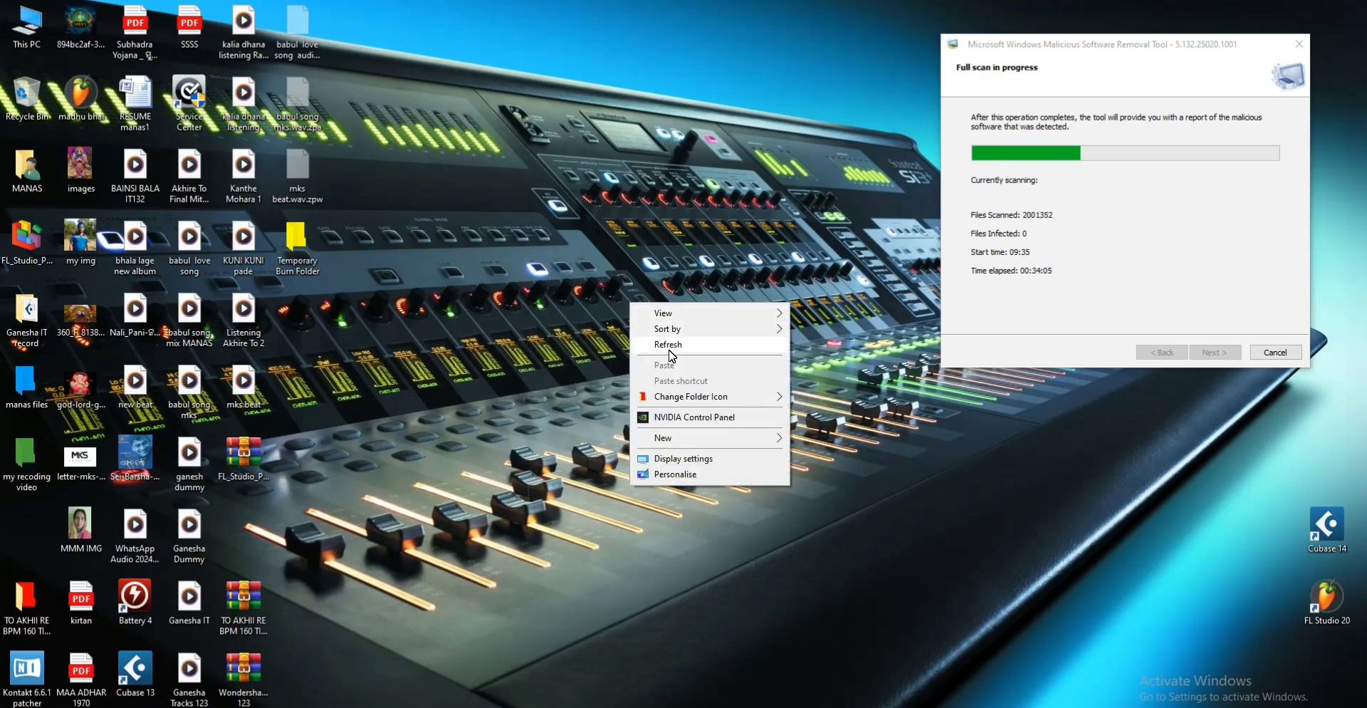
left_click(671, 348)
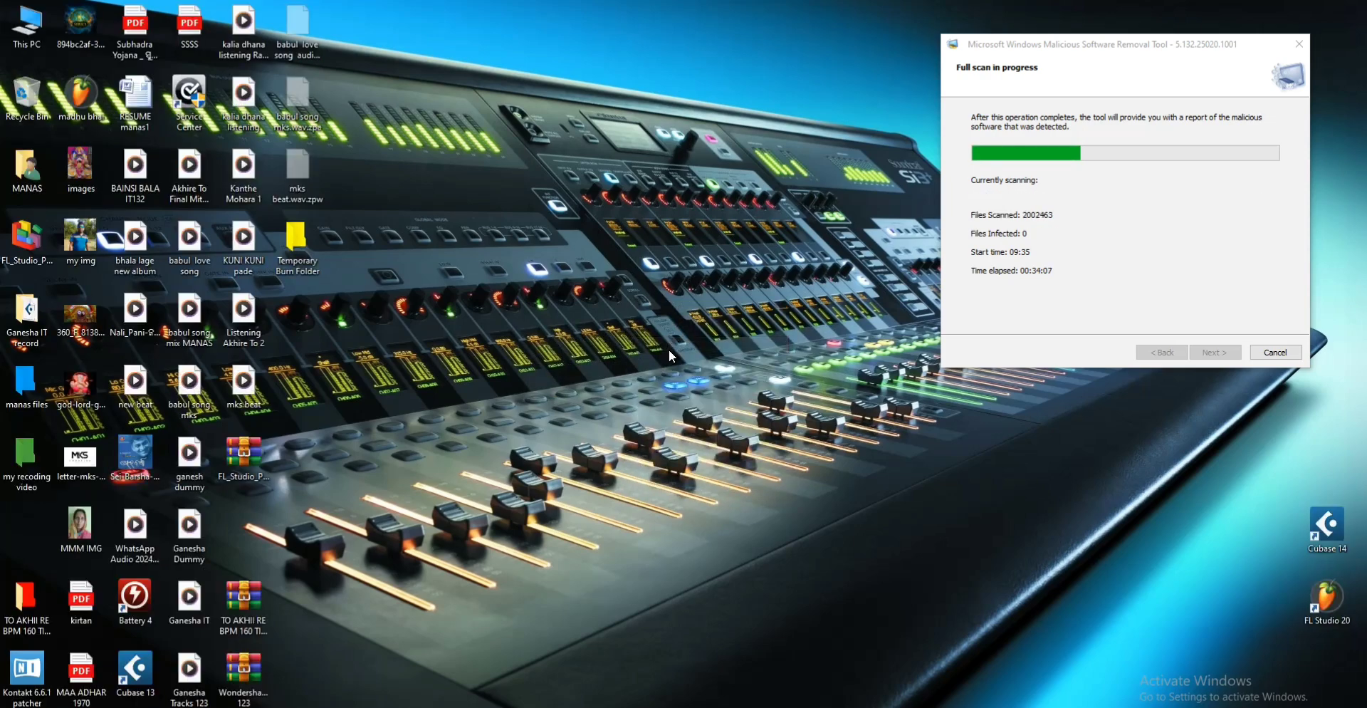